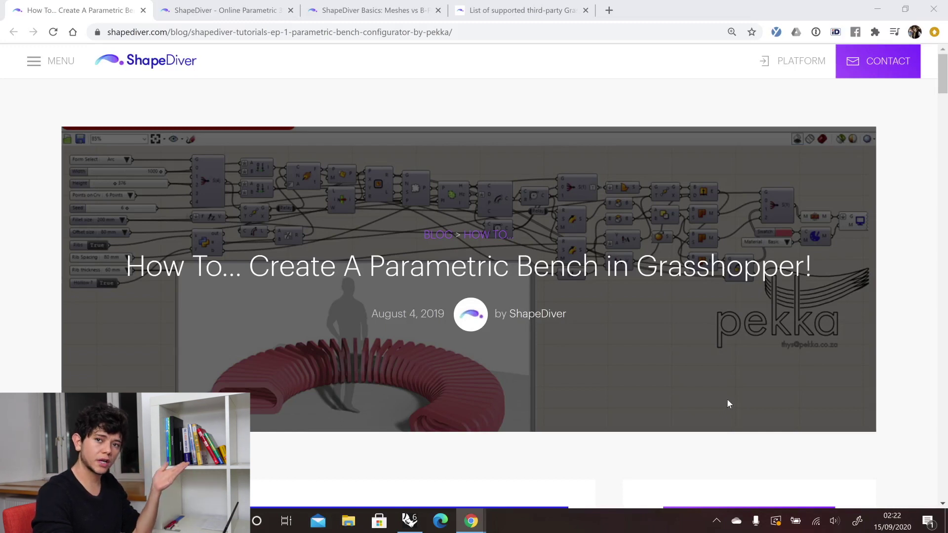
- Read through the parametric bench blog post, from its introduction to the embedded model and back to the profile construction steps
{"action": "scroll", "coordinate": [681, 345], "scroll_direction": "down", "scroll_amount": 4}
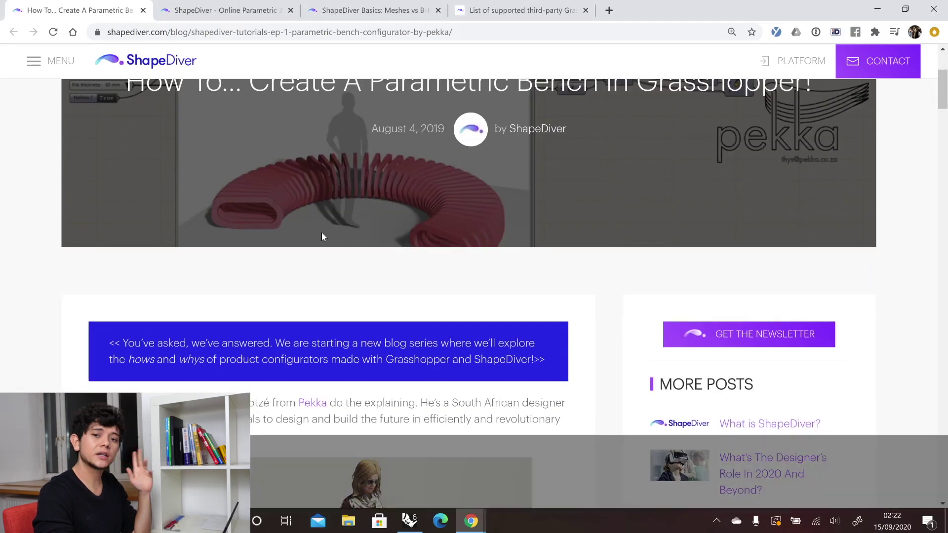
{"action": "scroll", "coordinate": [322, 237], "scroll_direction": "down", "scroll_amount": 5}
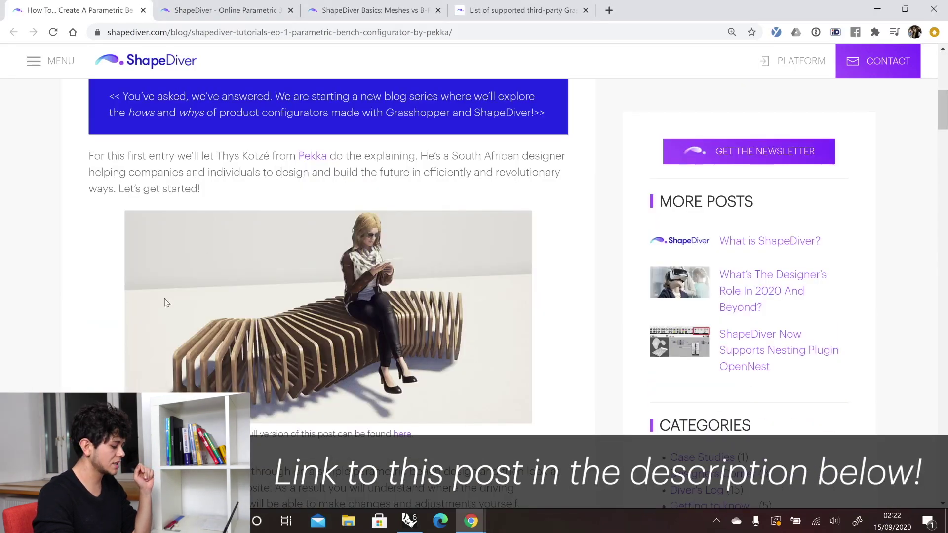
{"action": "scroll", "coordinate": [377, 331], "scroll_direction": "down", "scroll_amount": 20}
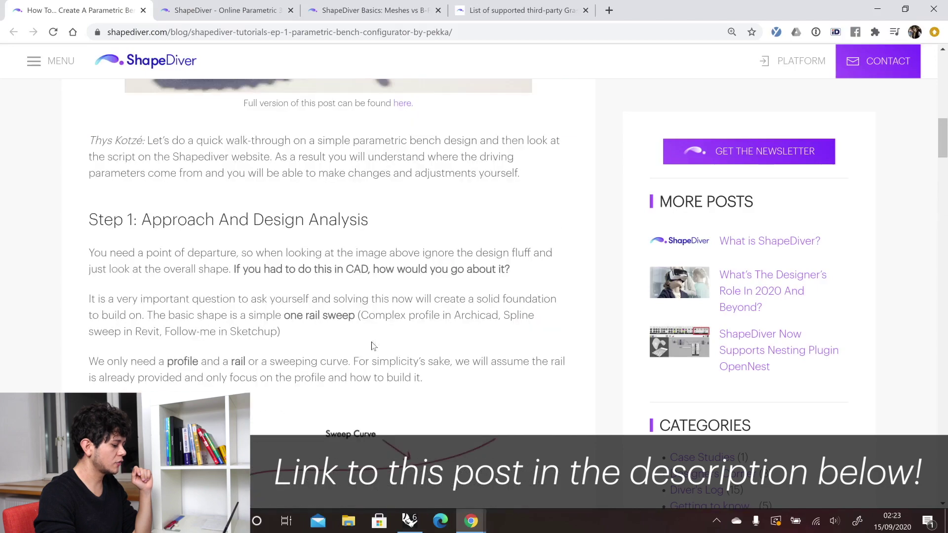
{"action": "scroll", "coordinate": [371, 345], "scroll_direction": "up", "scroll_amount": 8}
{"action": "scroll", "coordinate": [370, 340], "scroll_direction": "down", "scroll_amount": 20}
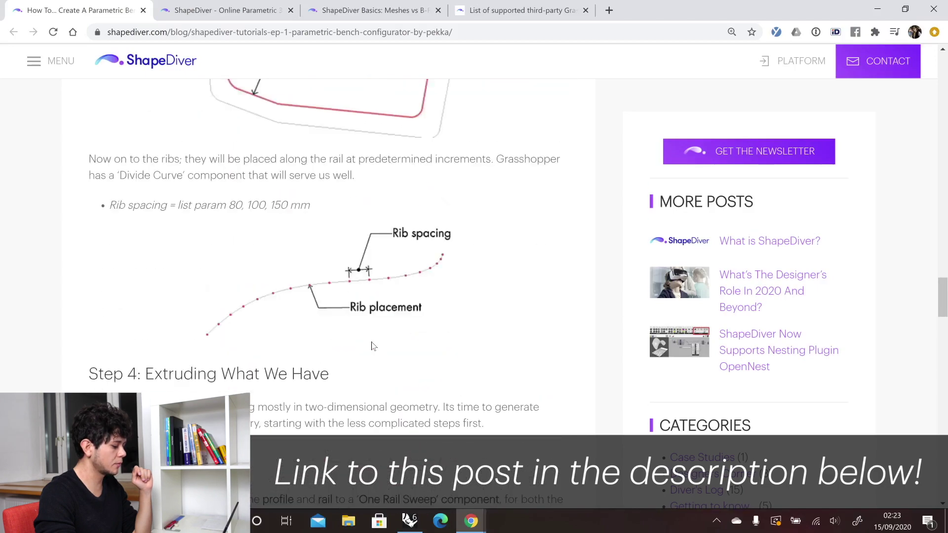
{"action": "scroll", "coordinate": [348, 342], "scroll_direction": "up", "scroll_amount": 3}
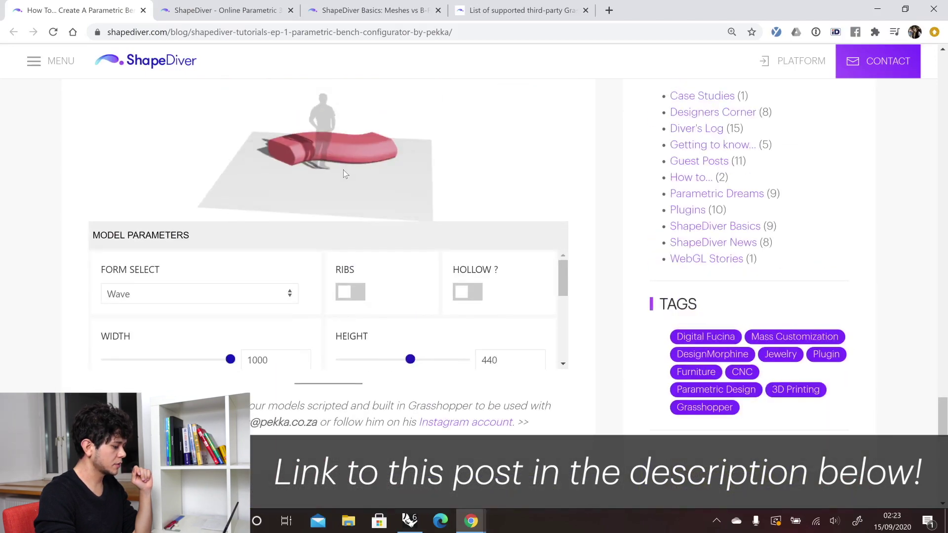
{"action": "scroll", "coordinate": [70, 249], "scroll_direction": "up", "scroll_amount": 15}
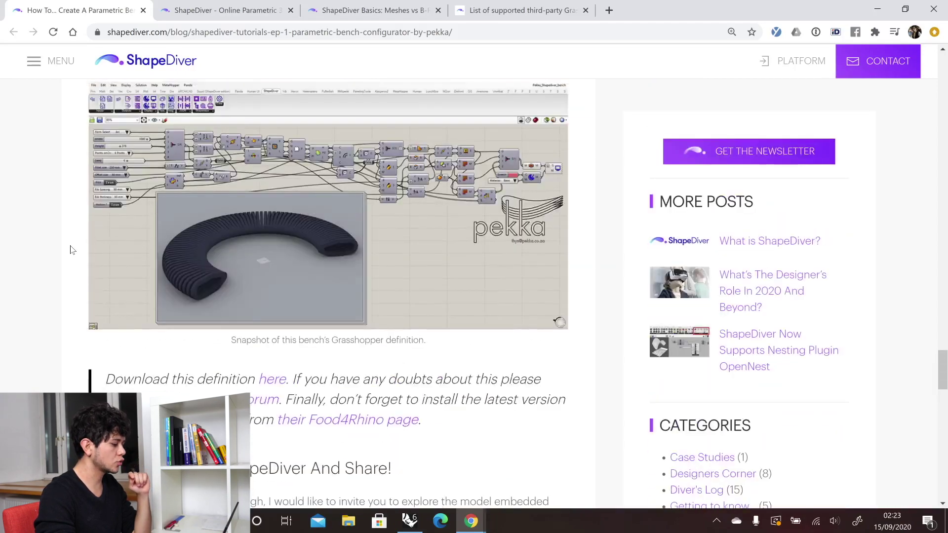
{"action": "scroll", "coordinate": [70, 249], "scroll_direction": "up", "scroll_amount": 15}
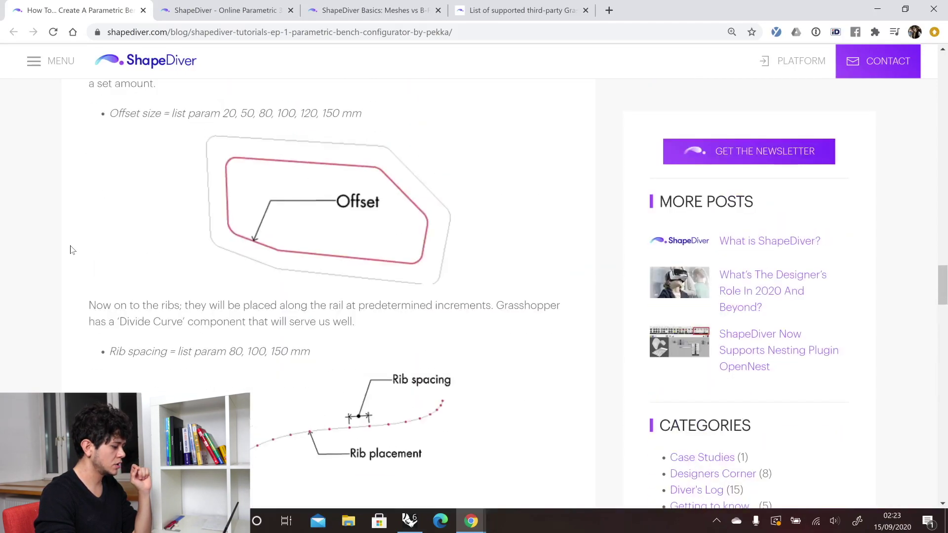
{"action": "scroll", "coordinate": [70, 249], "scroll_direction": "up", "scroll_amount": 10}
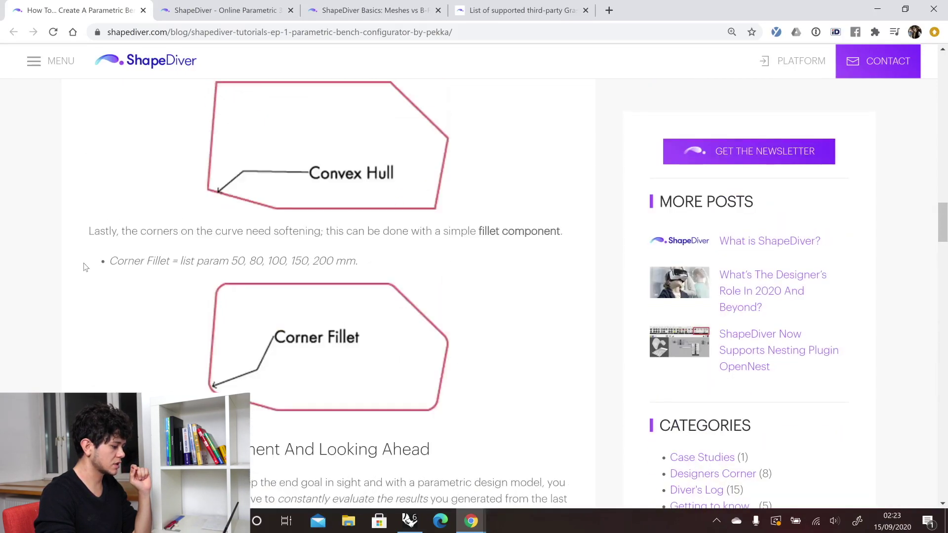
{"action": "scroll", "coordinate": [153, 308], "scroll_direction": "up", "scroll_amount": 4}
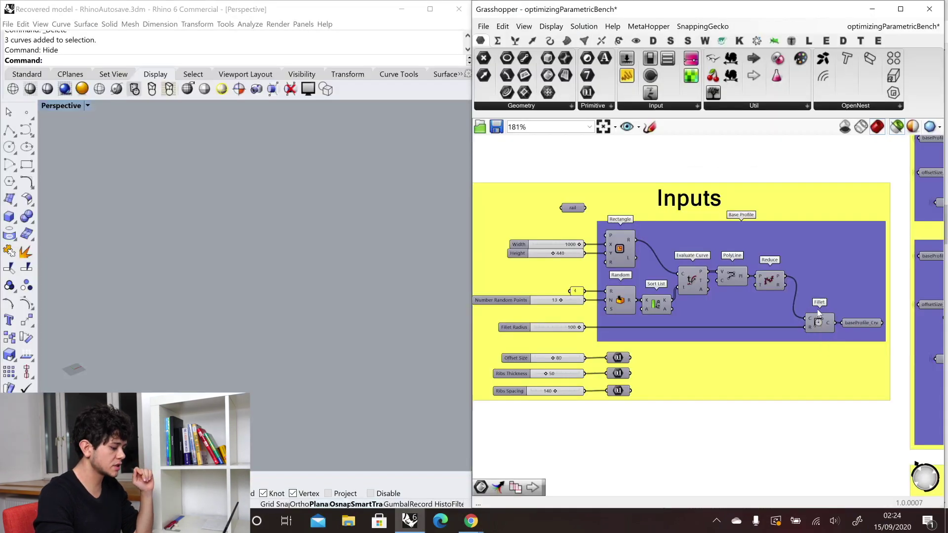
- Preview the Rectangle component's output in the Inputs group with Rhino's Top viewport maximized
{"action": "left_click", "coordinate": [623, 247]}
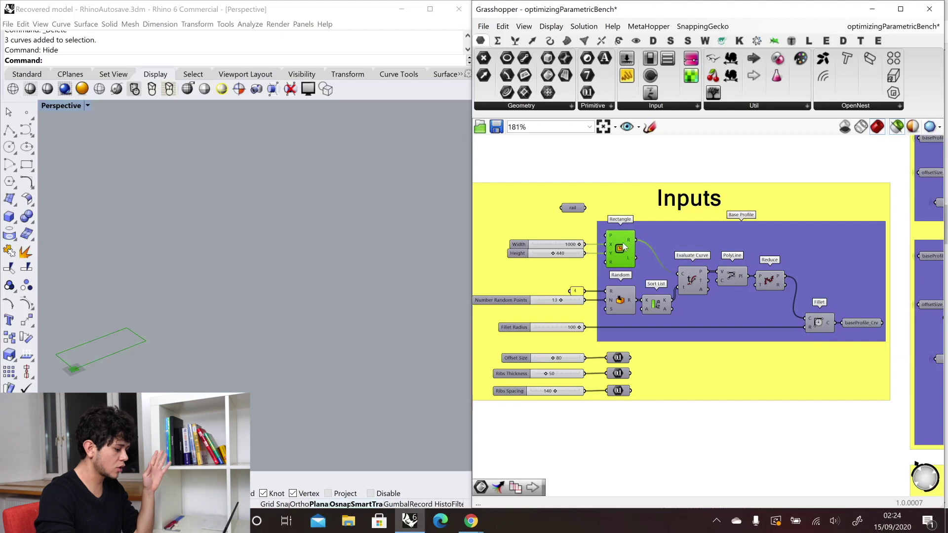
{"action": "scroll", "coordinate": [246, 256], "scroll_direction": "down", "scroll_amount": 2}
{"action": "double_click", "coordinate": [63, 106]}
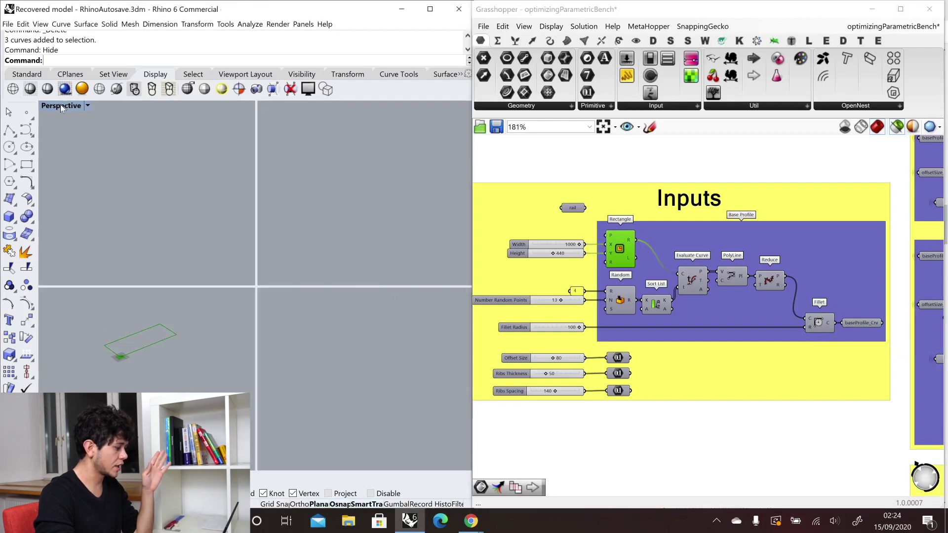
{"action": "double_click", "coordinate": [55, 106]}
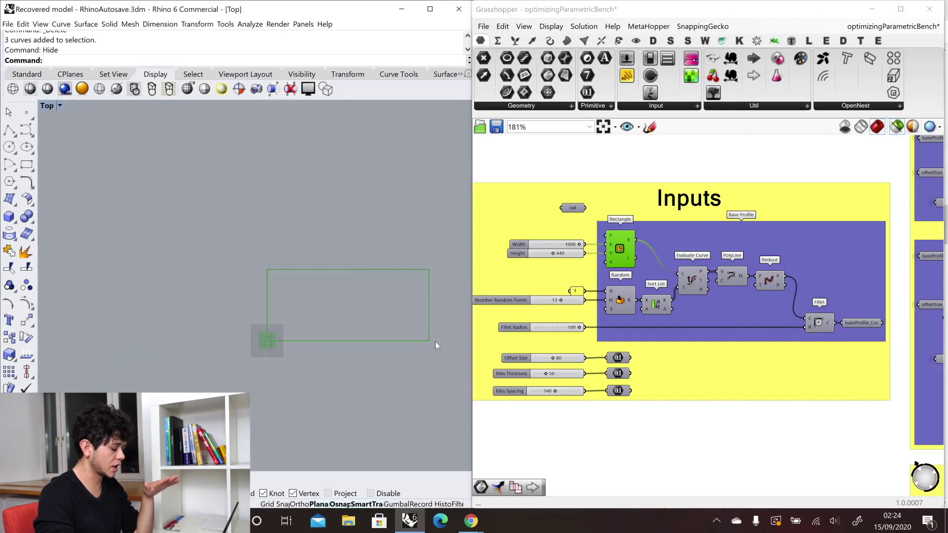
{"action": "scroll", "coordinate": [435, 342], "scroll_direction": "up", "scroll_amount": 2}
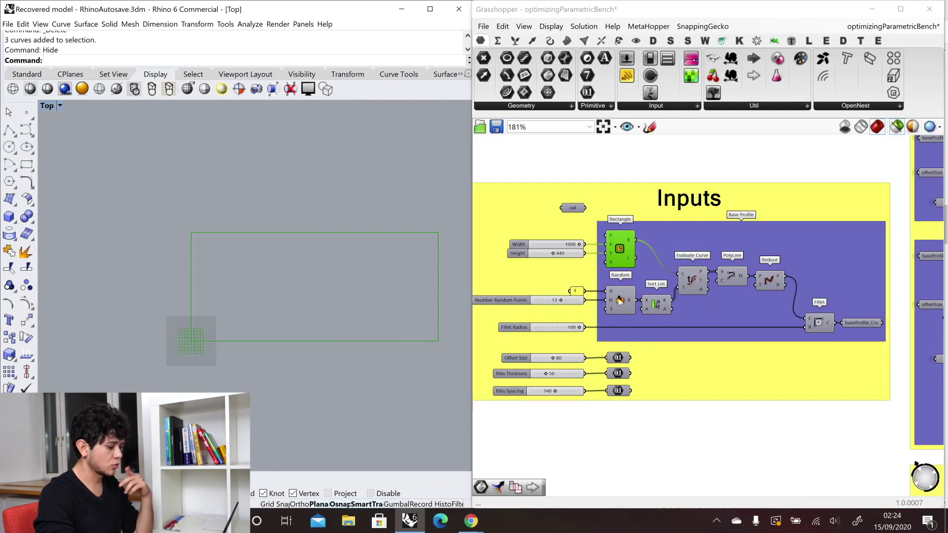
- Preview the outputs of Evaluate Curve, PolyLine, Reduce, Fillet and the baseProfile_Crv parameter one after another
{"action": "left_click", "coordinate": [690, 290]}
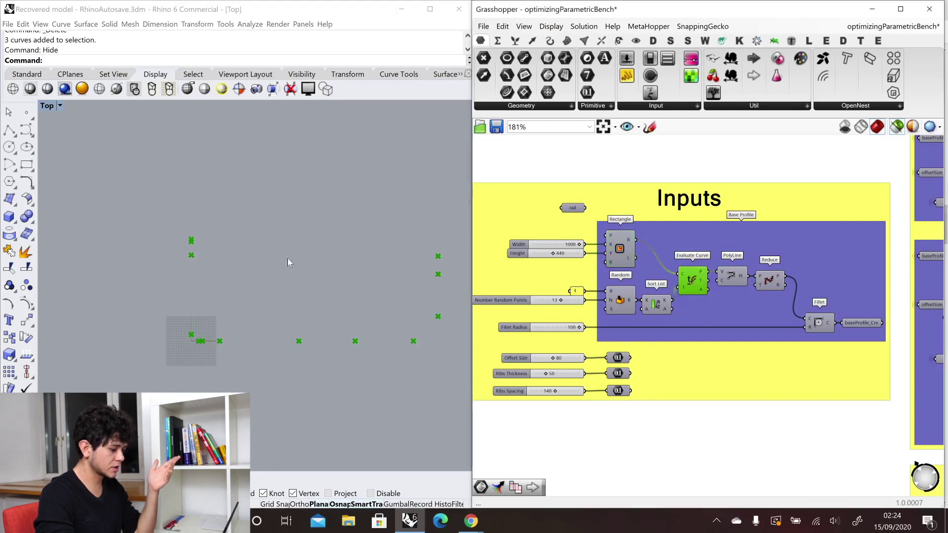
{"action": "left_click", "coordinate": [741, 279]}
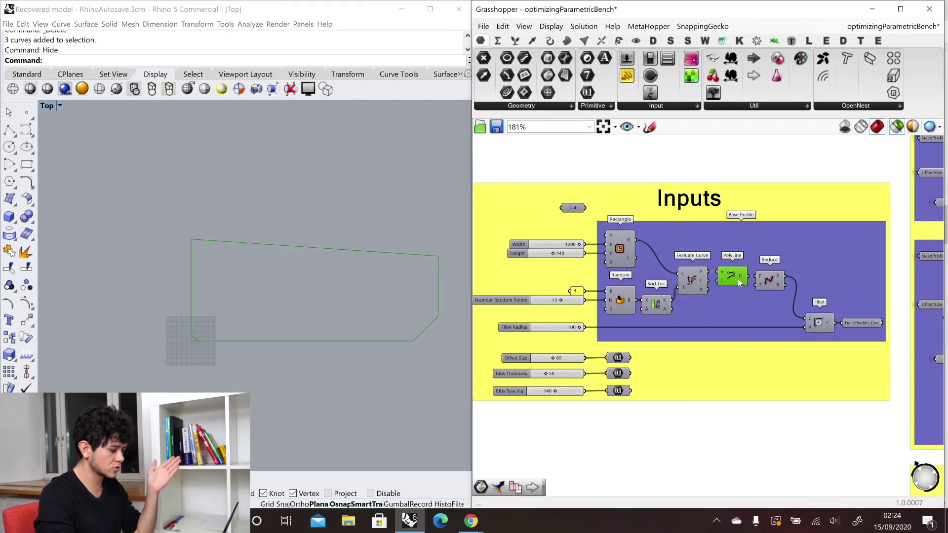
{"action": "left_click", "coordinate": [777, 282]}
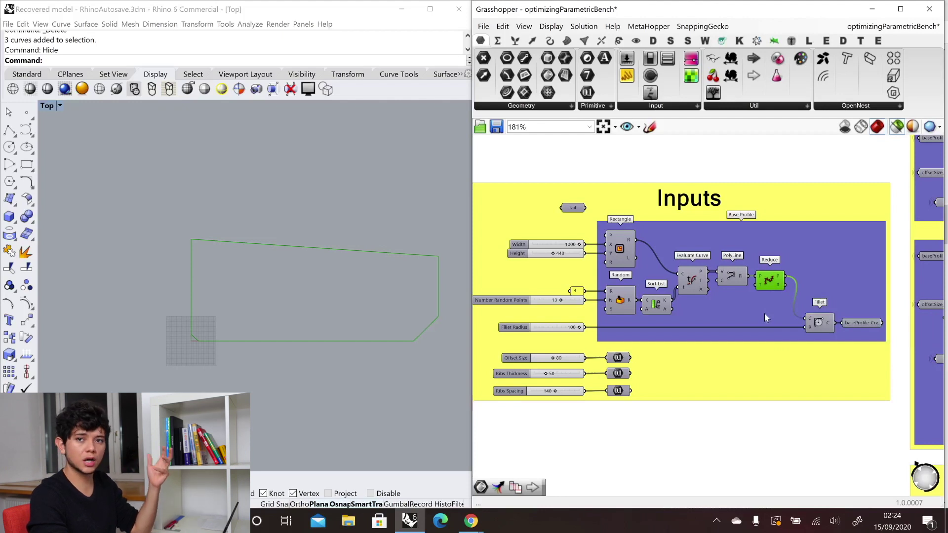
{"action": "scroll", "coordinate": [764, 313], "scroll_direction": "down", "scroll_amount": 2}
{"action": "left_click", "coordinate": [789, 326]}
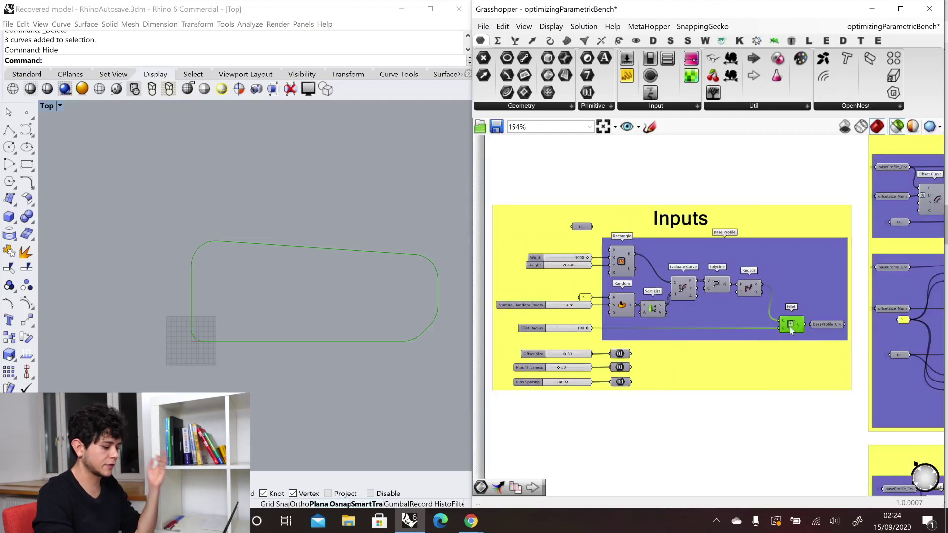
{"action": "left_click", "coordinate": [816, 322]}
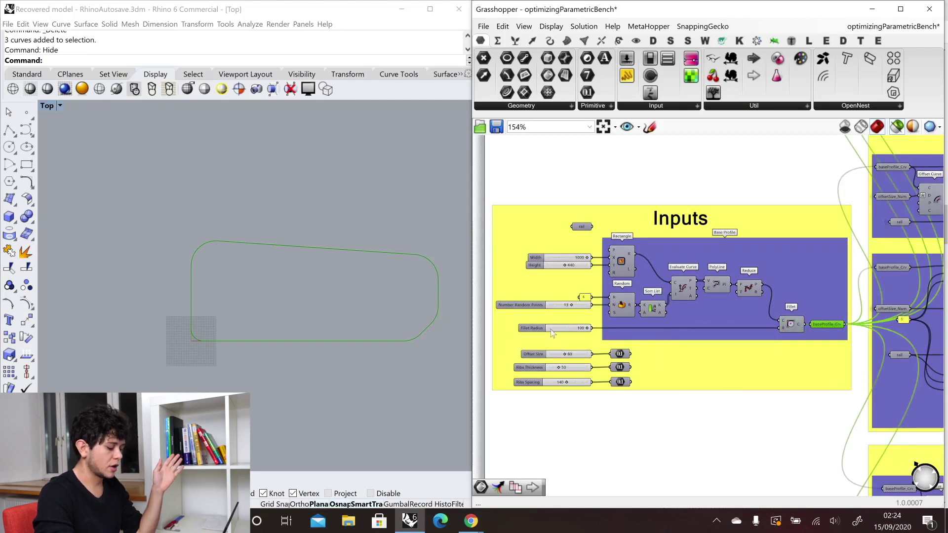
- Examine the offset size, ribs thickness and ribs spacing inputs, and the overall layout of the bench definition
{"action": "scroll", "coordinate": [551, 333], "scroll_direction": "up", "scroll_amount": 2}
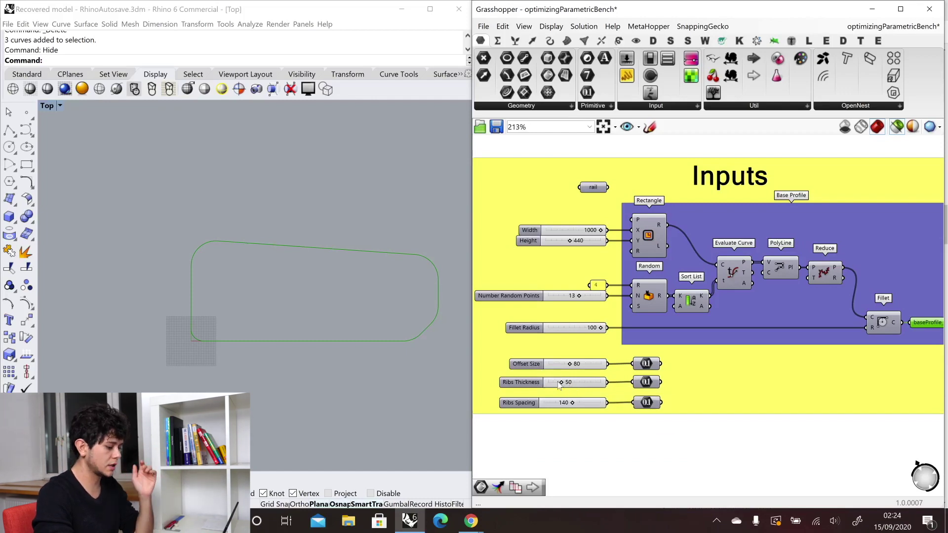
{"action": "scroll", "coordinate": [570, 390], "scroll_direction": "down", "scroll_amount": 5}
{"action": "scroll", "coordinate": [566, 376], "scroll_direction": "down", "scroll_amount": 1}
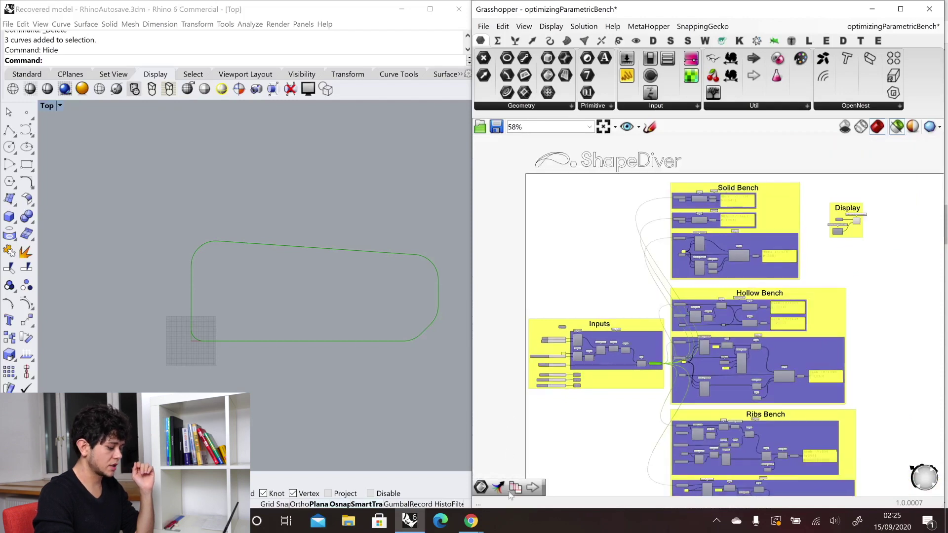
- Switch to the browser and examine the four bench variants pictured in the blog post
{"action": "mouse_move", "coordinate": [471, 520]}
{"action": "left_click", "coordinate": [528, 469]}
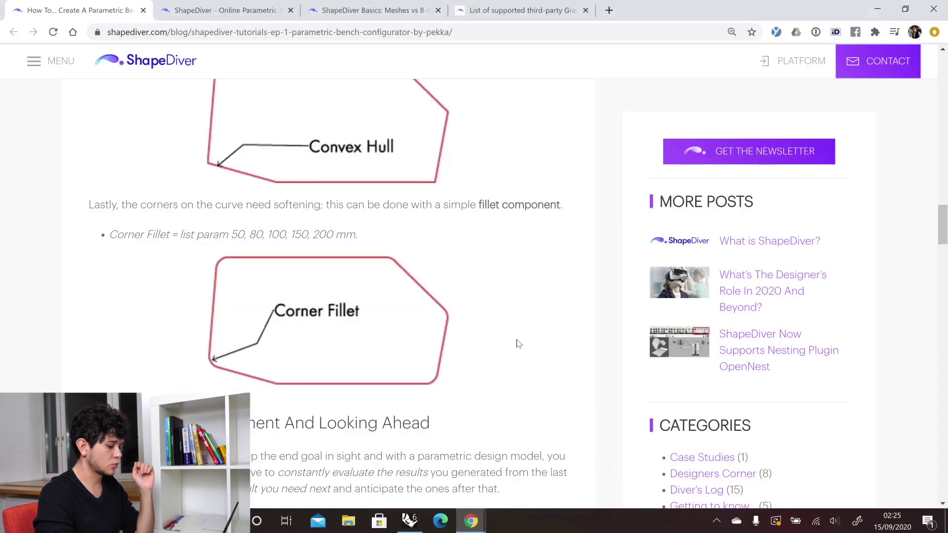
{"action": "scroll", "coordinate": [518, 344], "scroll_direction": "down", "scroll_amount": 20}
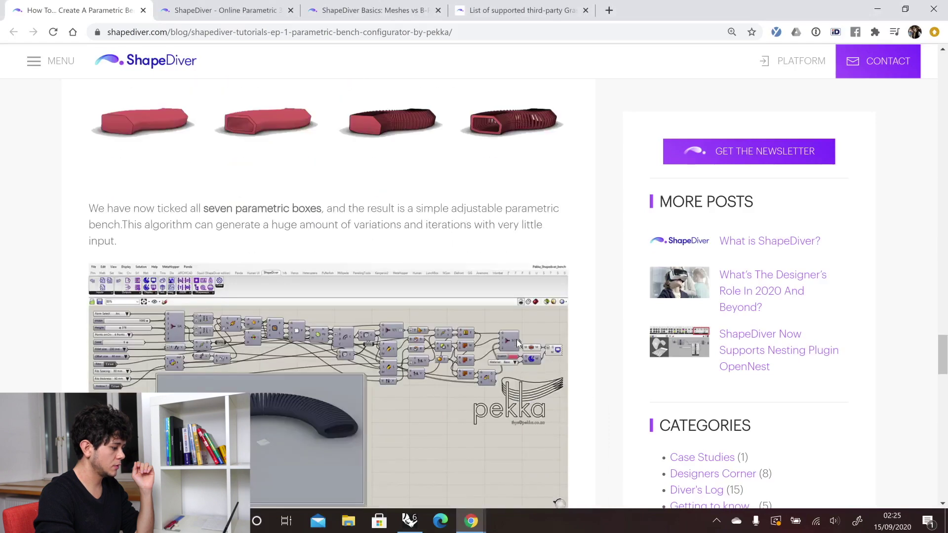
{"action": "scroll", "coordinate": [111, 188], "scroll_direction": "up", "scroll_amount": 1}
- Switch back to Grasshopper and open the Option 1 cluster of the Solid Bench group for editing
{"action": "key", "text": "alt+Tab"}
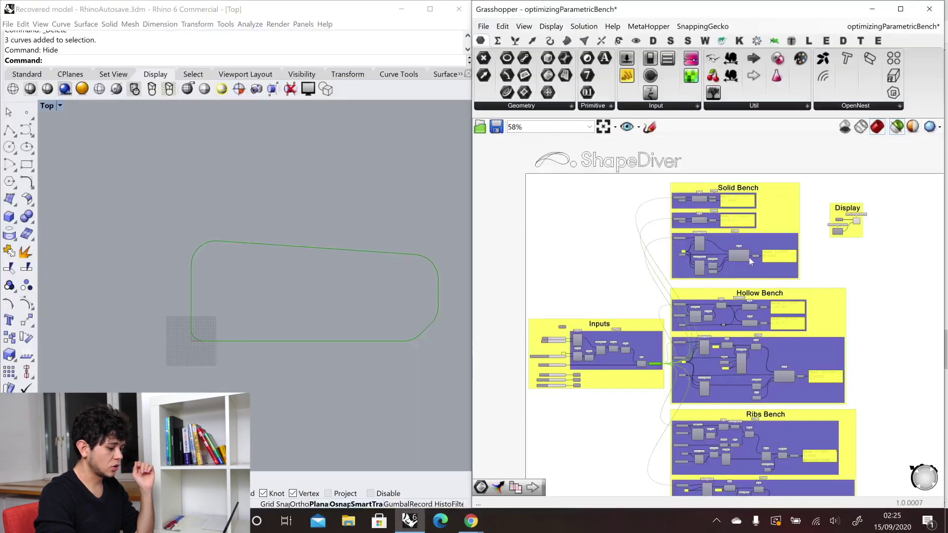
{"action": "scroll", "coordinate": [748, 257], "scroll_direction": "up", "scroll_amount": 4}
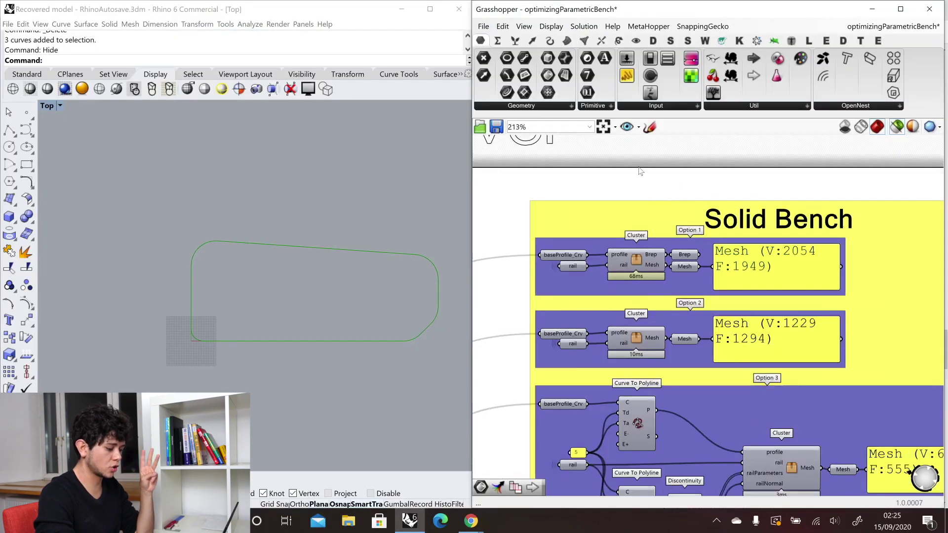
{"action": "scroll", "coordinate": [574, 320], "scroll_direction": "up", "scroll_amount": 1}
{"action": "left_click", "coordinate": [647, 249]}
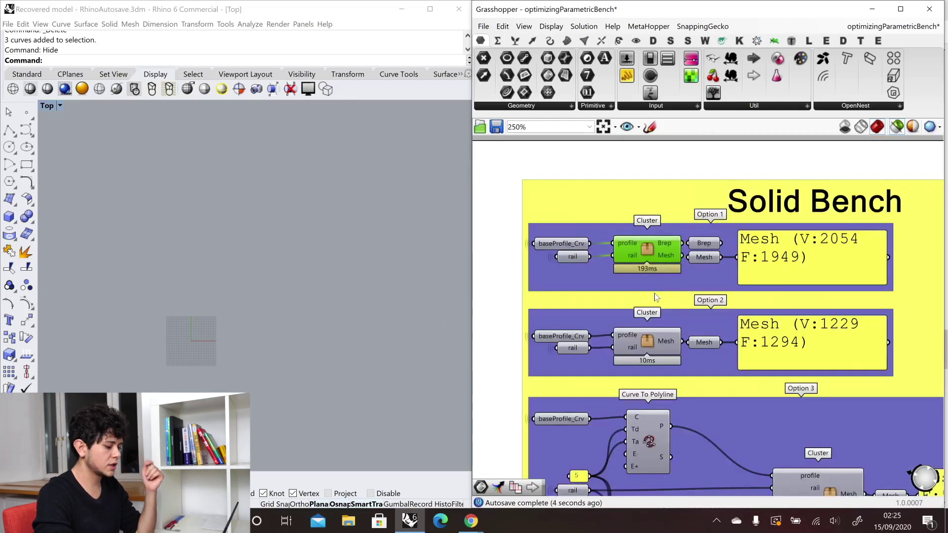
{"action": "double_click", "coordinate": [650, 251]}
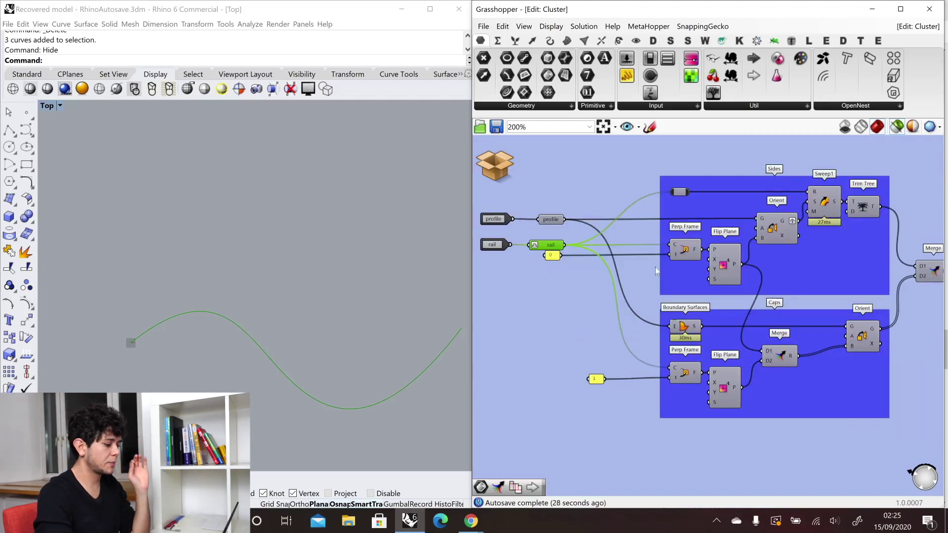
- Preview the Perp Frame, Orient and Sweep1 results of the Sides group in a maximized Perspective viewport
{"action": "left_click", "coordinate": [686, 248]}
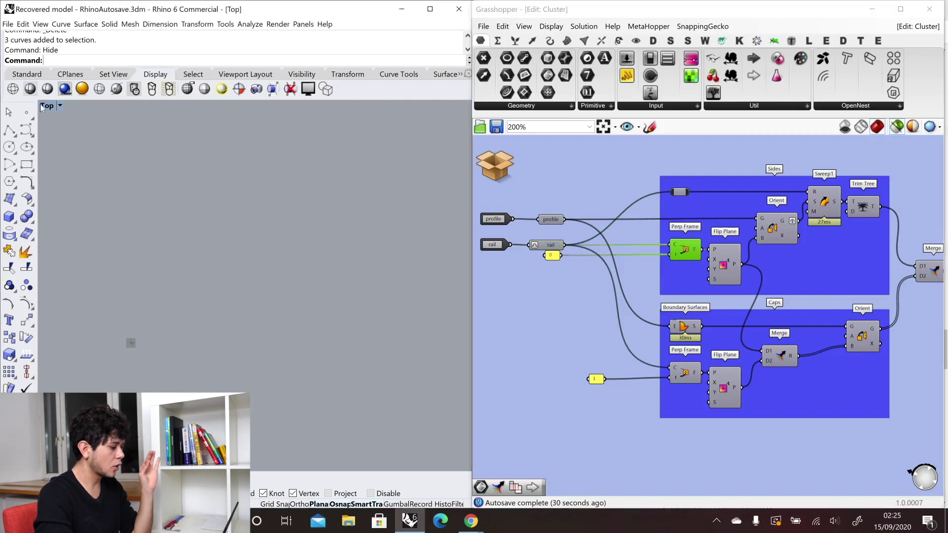
{"action": "double_click", "coordinate": [47, 105]}
{"action": "double_click", "coordinate": [277, 106]}
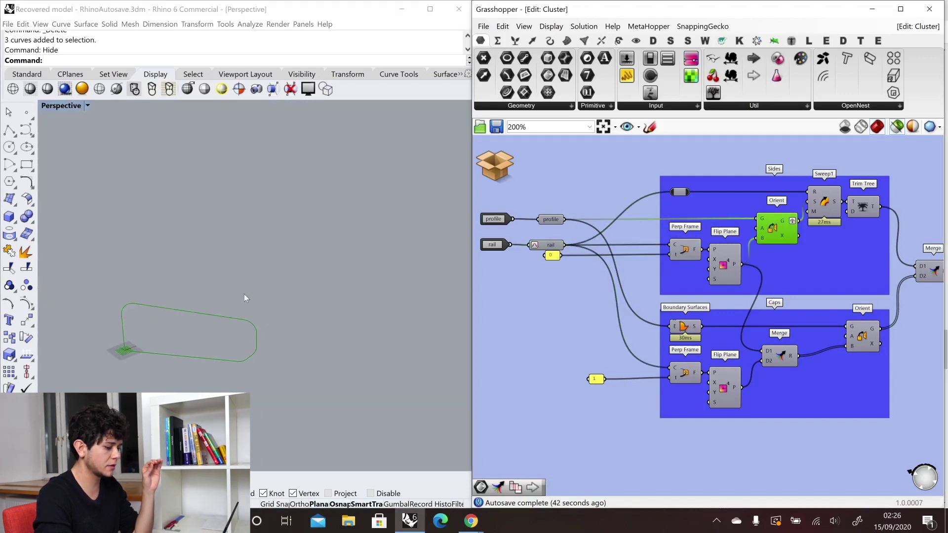
{"action": "left_click", "coordinate": [824, 203]}
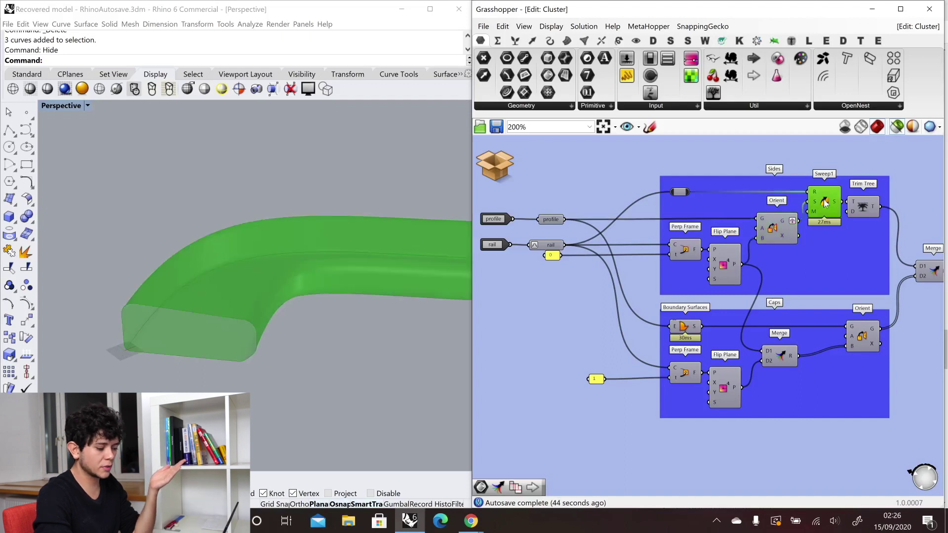
- Compare the rail curve and the oriented profile with the Sweep1 surface they feed in the Sides group
{"action": "right_click_drag", "start_coordinate": [825, 202], "coordinate": [806, 213]}
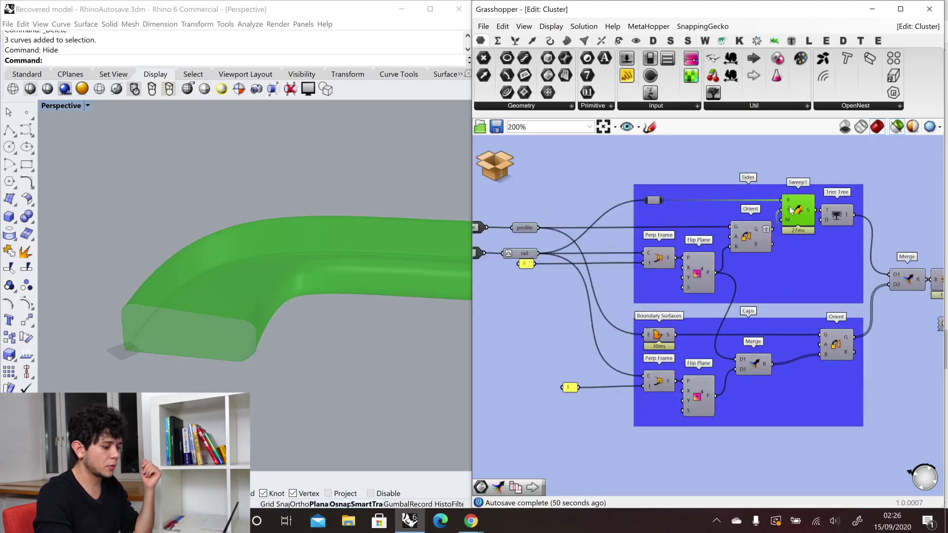
{"action": "left_click", "coordinate": [535, 255]}
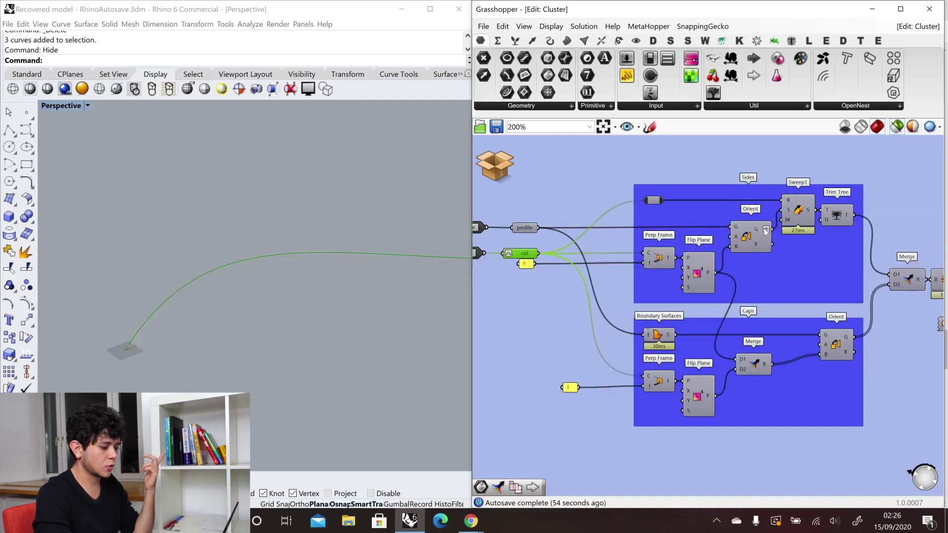
{"action": "left_click", "coordinate": [751, 235]}
{"action": "left_click", "coordinate": [796, 216]}
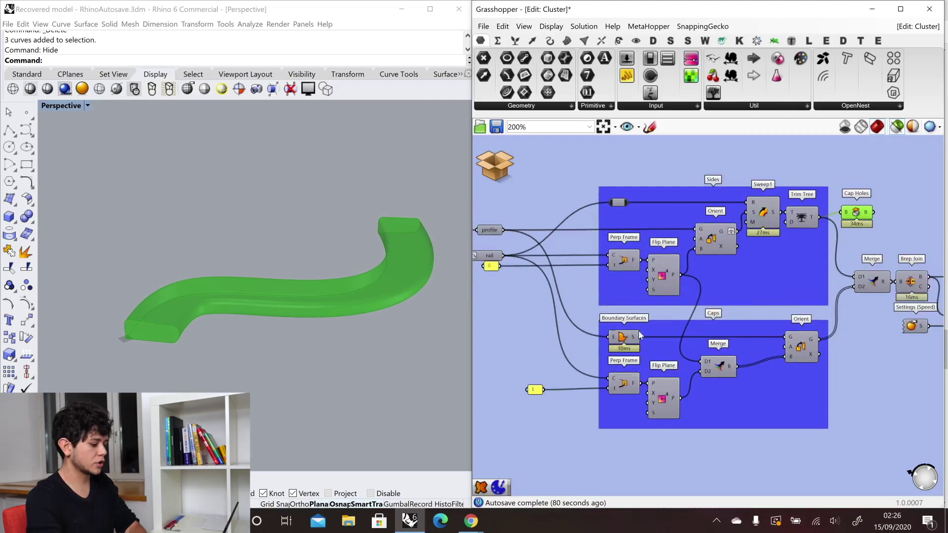
- Preview the Boundary Surfaces and Orient outputs of the Caps group, and the Merge that combines sides and caps
{"action": "left_click", "coordinate": [623, 338]}
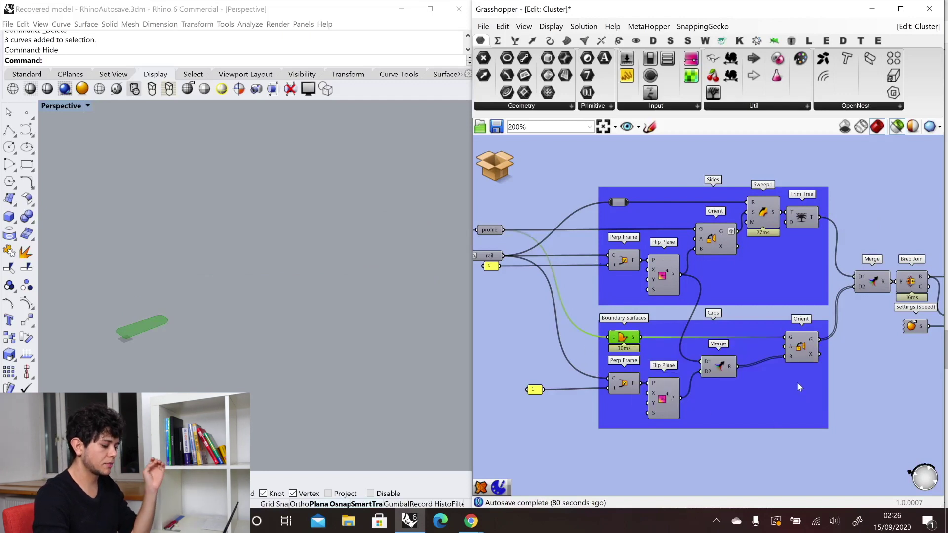
{"action": "left_click", "coordinate": [803, 348]}
{"action": "right_click_drag", "start_coordinate": [869, 284], "coordinate": [782, 296]}
{"action": "left_click", "coordinate": [783, 295]}
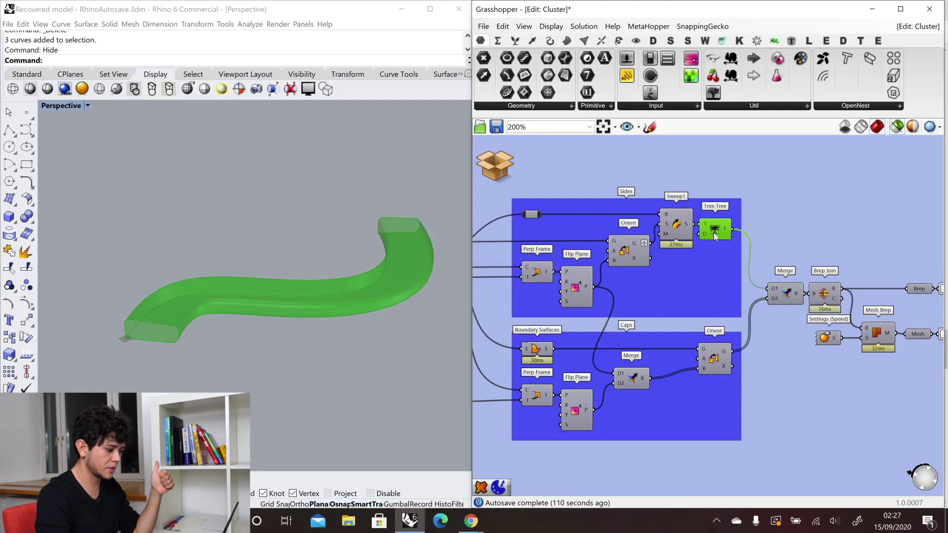
{"action": "left_click", "coordinate": [715, 362]}
{"action": "left_click", "coordinate": [795, 298]}
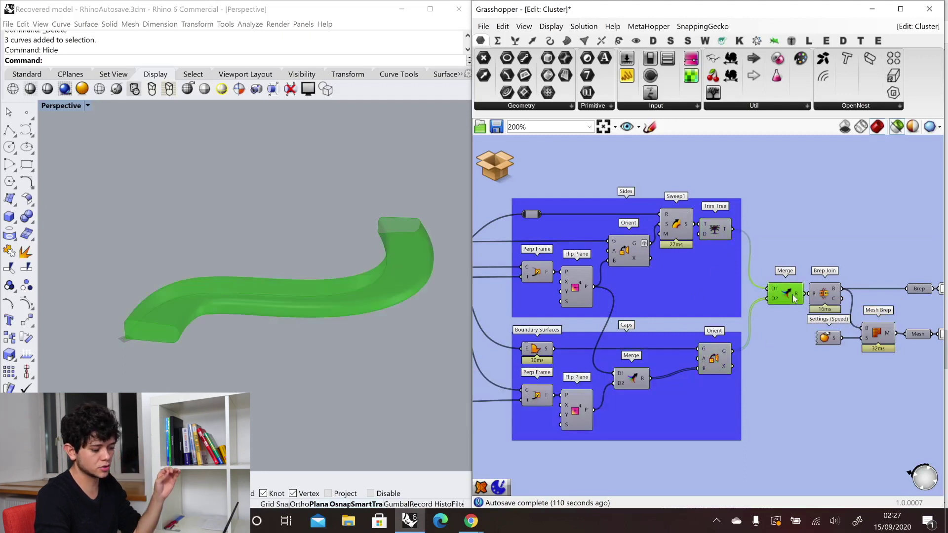
- Preview the Brep Join result that closes the sides and caps, and return to the main definition
{"action": "left_click", "coordinate": [824, 296]}
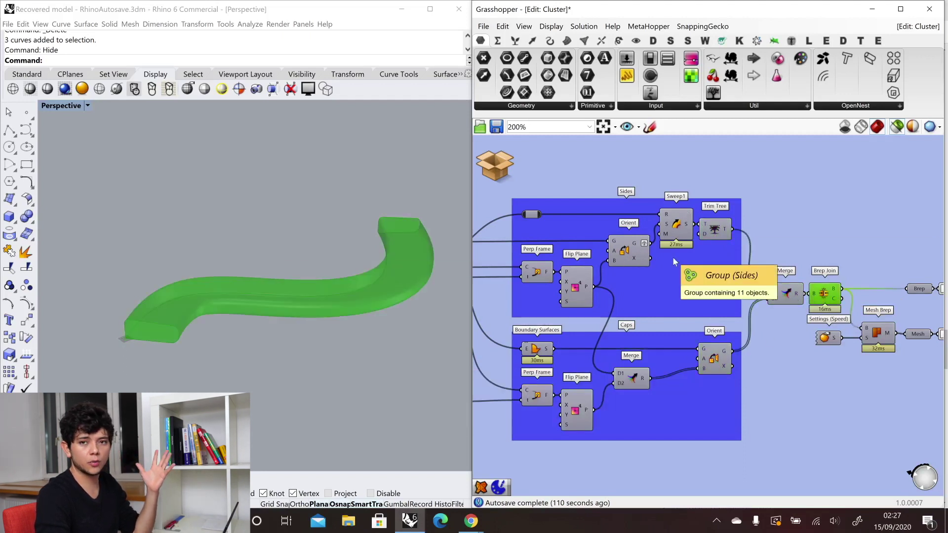
{"action": "scroll", "coordinate": [656, 255], "scroll_direction": "down", "scroll_amount": 2}
{"action": "scroll", "coordinate": [834, 287], "scroll_direction": "up", "scroll_amount": 3}
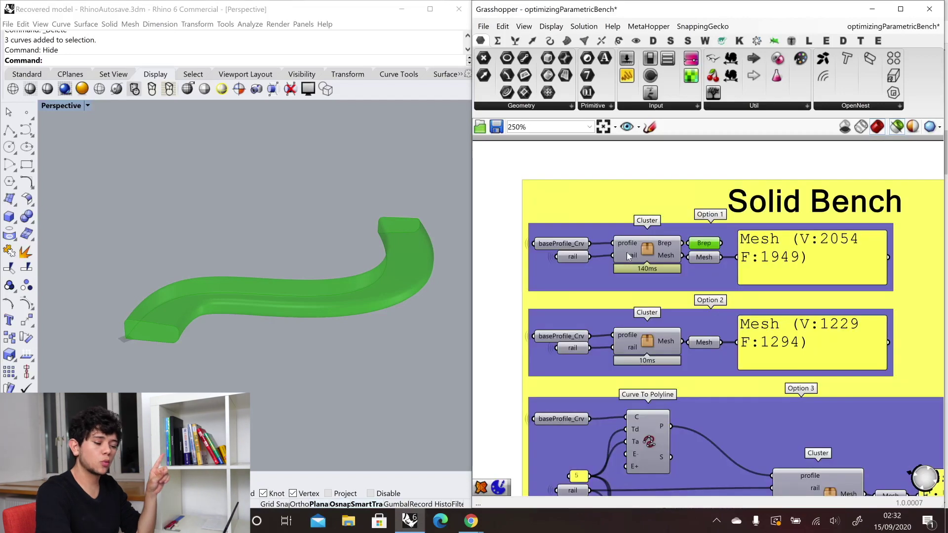
- Wire the Option 1 Brep output of the Solid Bench group into the Mesh parameter of the Display group
{"action": "scroll", "coordinate": [606, 279], "scroll_direction": "down", "scroll_amount": 3}
{"action": "left_click_drag", "start_coordinate": [675, 256], "coordinate": [808, 319]}
{"action": "scroll", "coordinate": [679, 255], "scroll_direction": "down", "scroll_amount": 3}
{"action": "scroll", "coordinate": [740, 261], "scroll_direction": "up", "scroll_amount": 1}
{"action": "scroll", "coordinate": [706, 254], "scroll_direction": "up", "scroll_amount": 1}
{"action": "scroll", "coordinate": [681, 254], "scroll_direction": "up", "scroll_amount": 2}
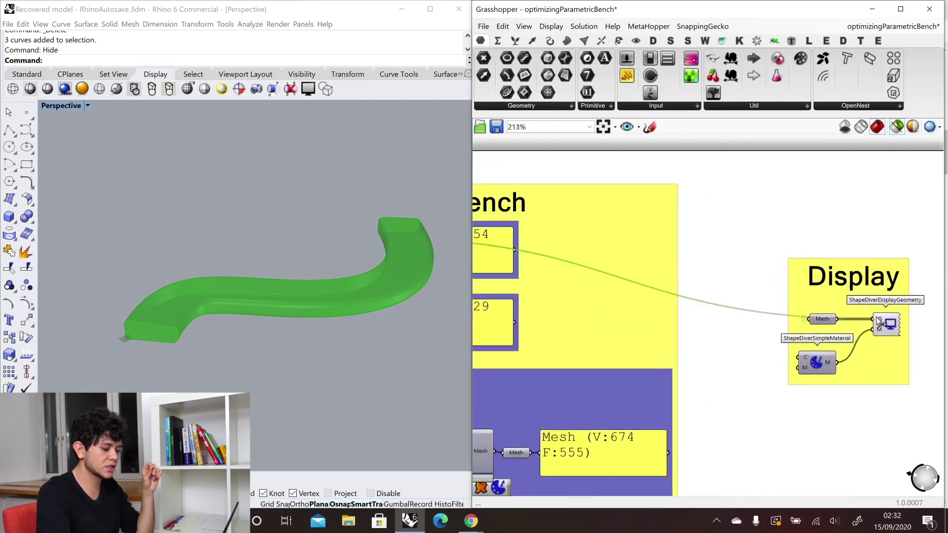
- Bake the Option 1 Brep parameter into the Rhino model
{"action": "left_click", "coordinate": [203, 322]}
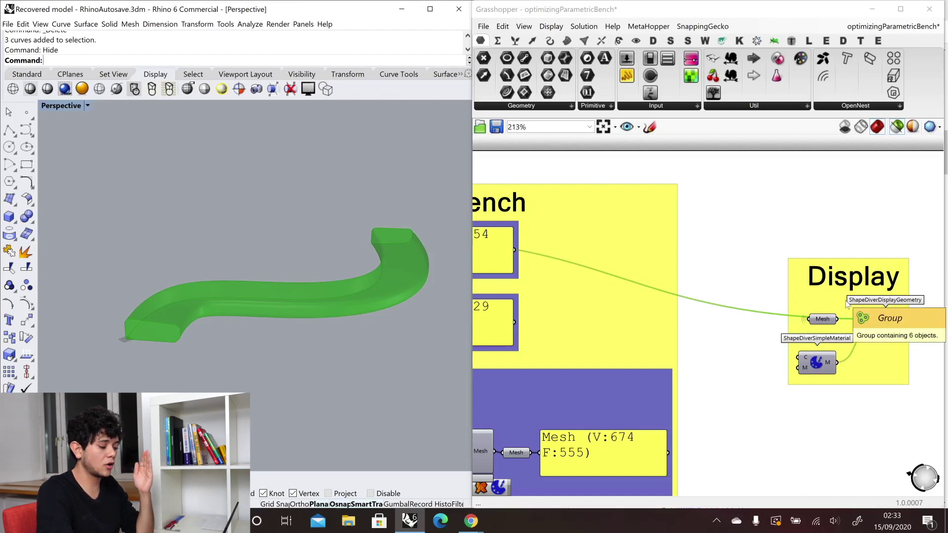
{"action": "scroll", "coordinate": [884, 345], "scroll_direction": "down", "scroll_amount": 3}
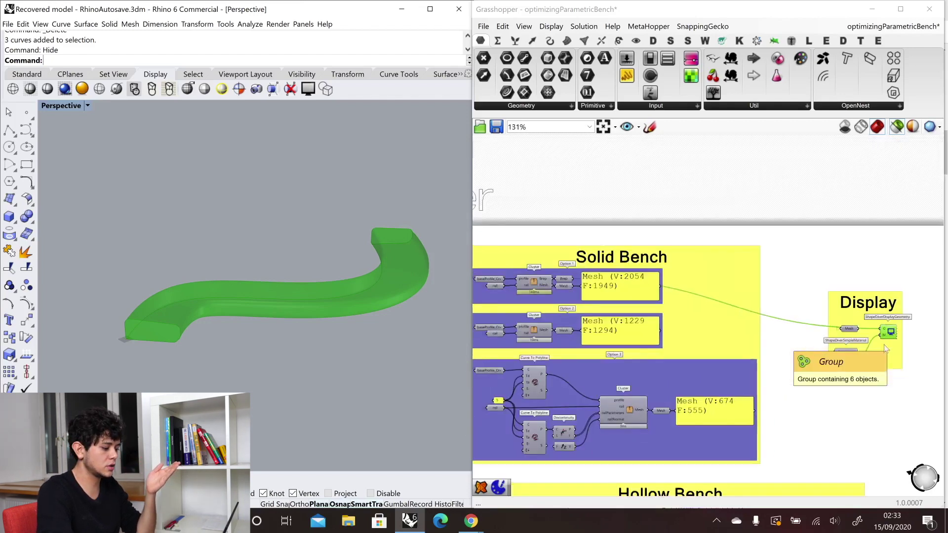
{"action": "scroll", "coordinate": [597, 289], "scroll_direction": "up", "scroll_amount": 3}
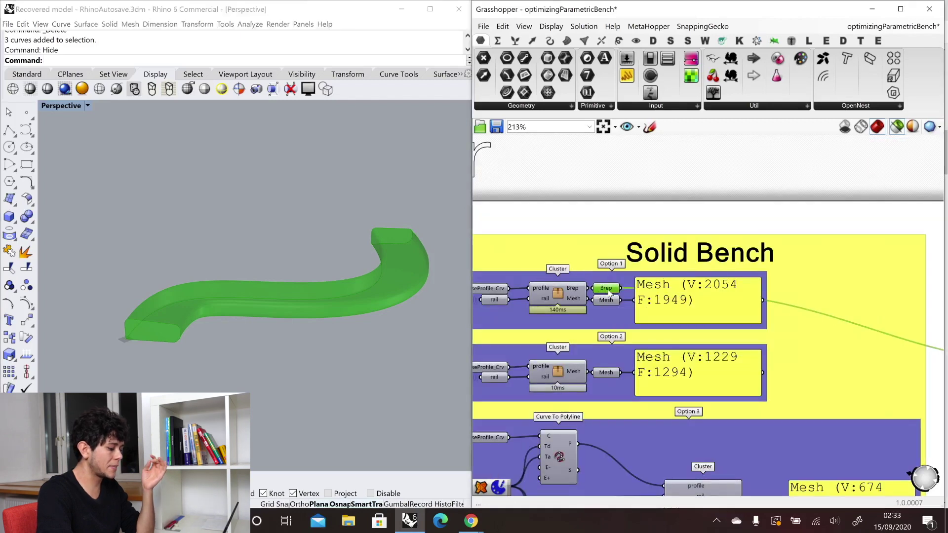
{"action": "right_click", "coordinate": [609, 292]}
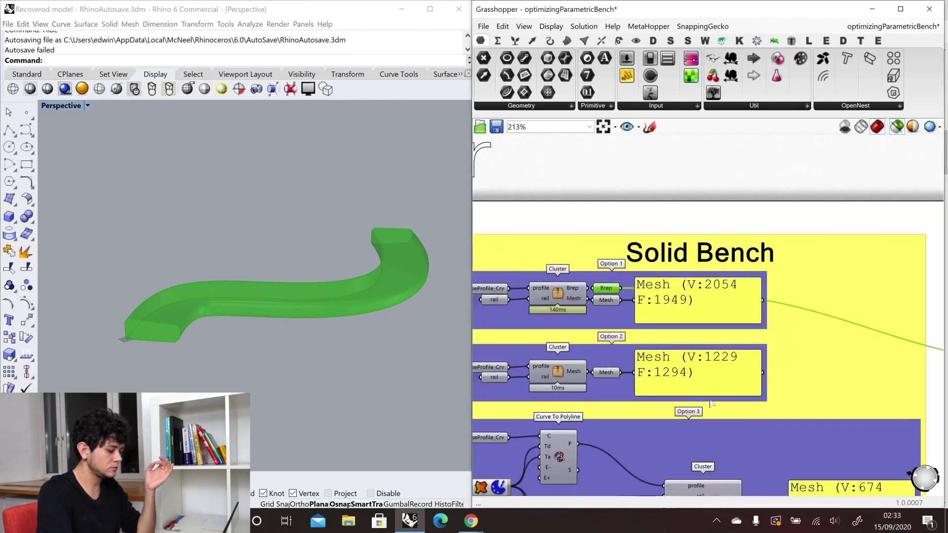
{"action": "left_click", "coordinate": [686, 457]}
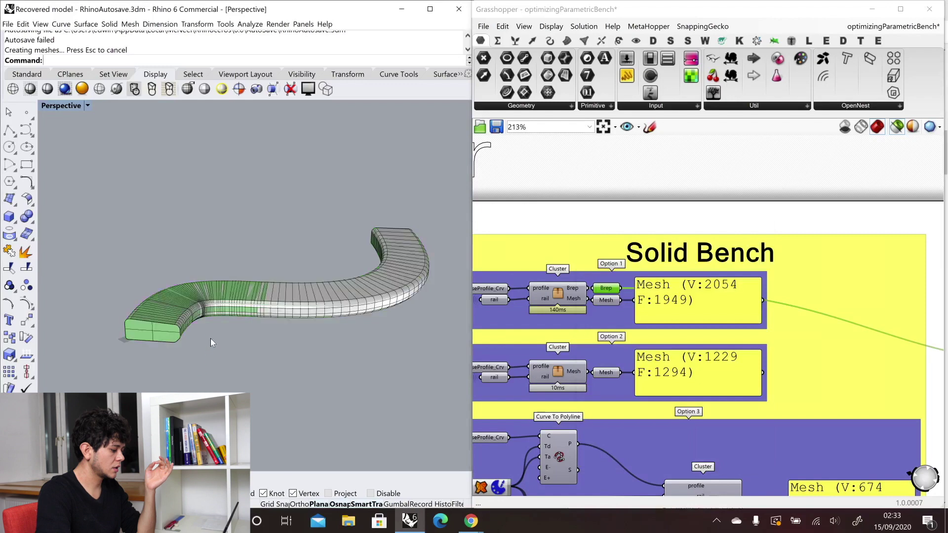
- Run the What command on the baked bench and examine its render mesh vertex and polygon counts against the Option 1 mesh
{"action": "left_click", "coordinate": [279, 319]}
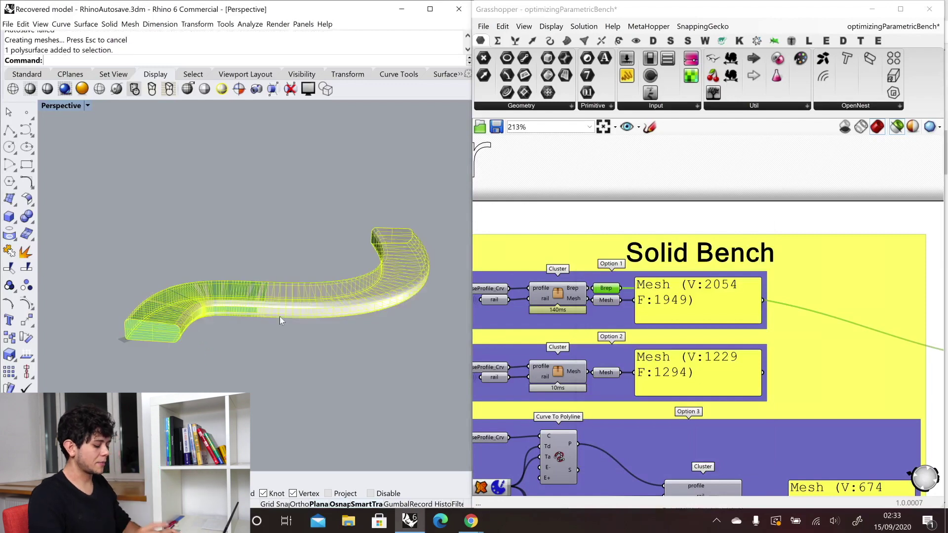
{"action": "type", "text": "What"}
{"action": "key", "text": "Return"}
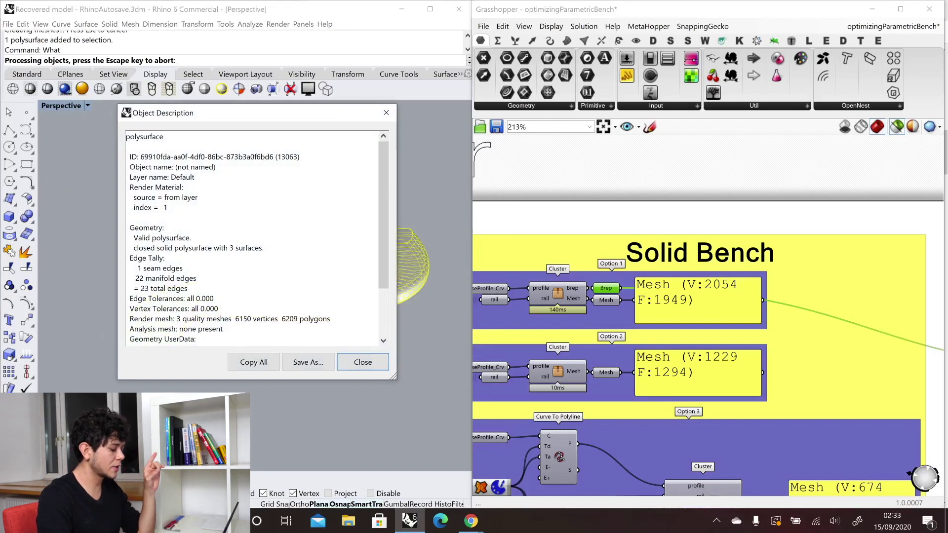
{"action": "left_click_drag", "start_coordinate": [130, 318], "coordinate": [173, 318]}
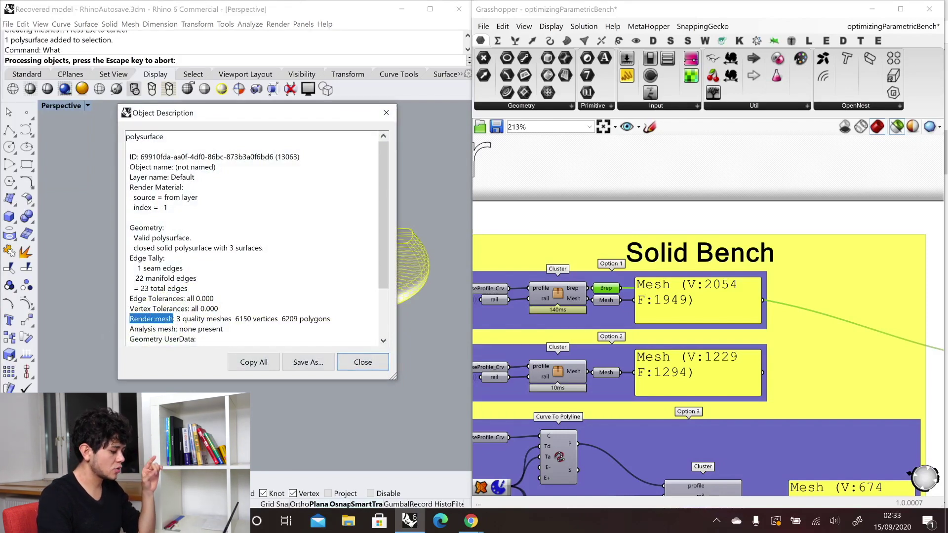
{"action": "left_click", "coordinate": [223, 329]}
{"action": "left_click_drag", "start_coordinate": [282, 318], "coordinate": [297, 318]}
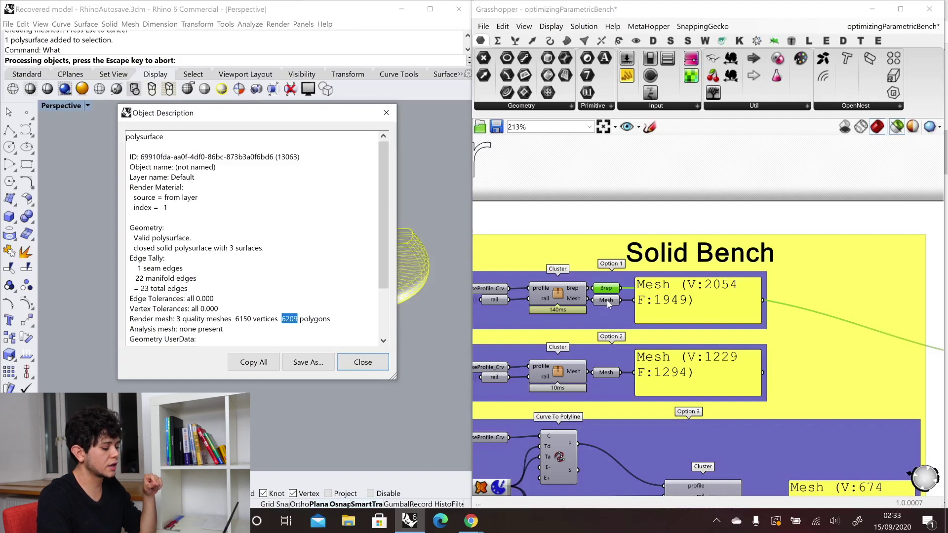
{"action": "mouse_move", "coordinate": [607, 300]}
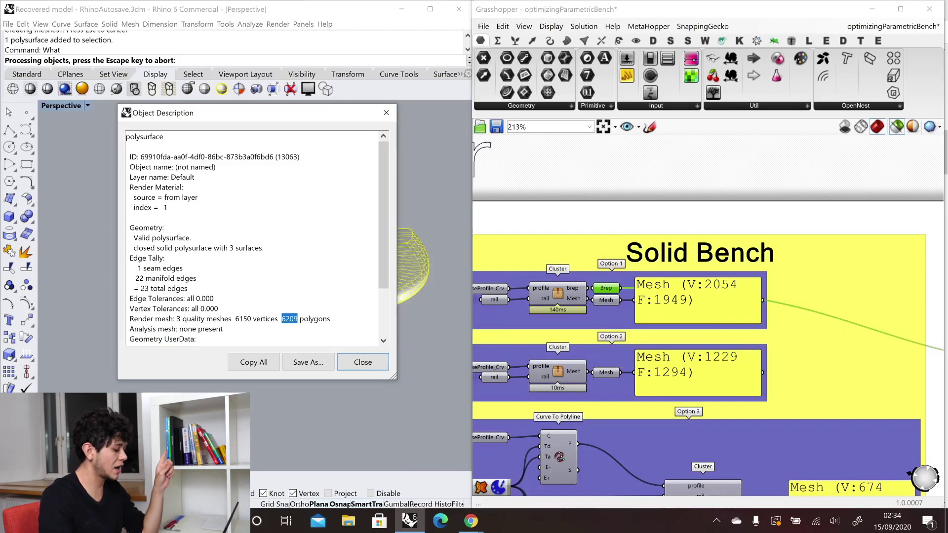
{"action": "left_click_drag", "start_coordinate": [236, 319], "coordinate": [243, 318]}
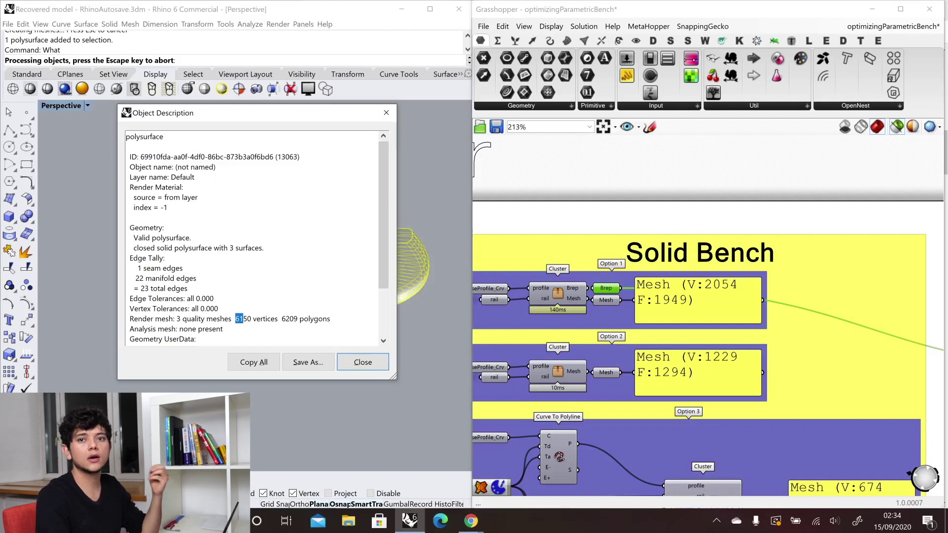
- Close the object description and delete the baked bench polysurface from the Rhino model
{"action": "key", "text": "Escape"}
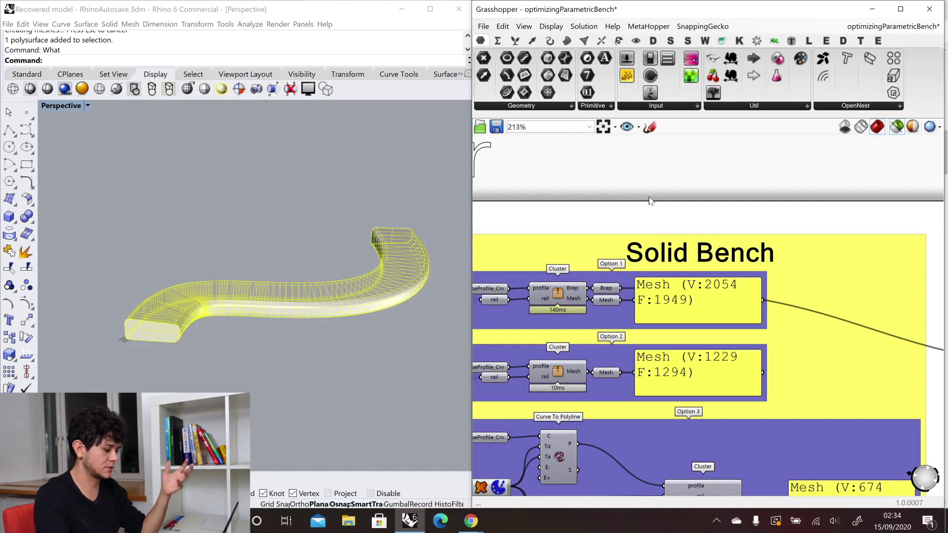
{"action": "key", "text": "Delete"}
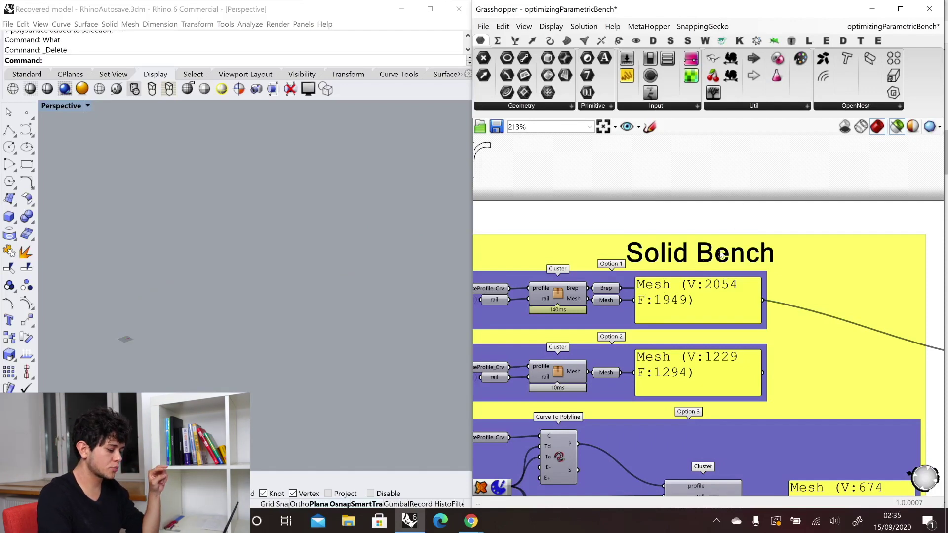
- Open the Option 2 cluster of the Solid Bench group for editing
{"action": "scroll", "coordinate": [577, 351], "scroll_direction": "up", "scroll_amount": 2}
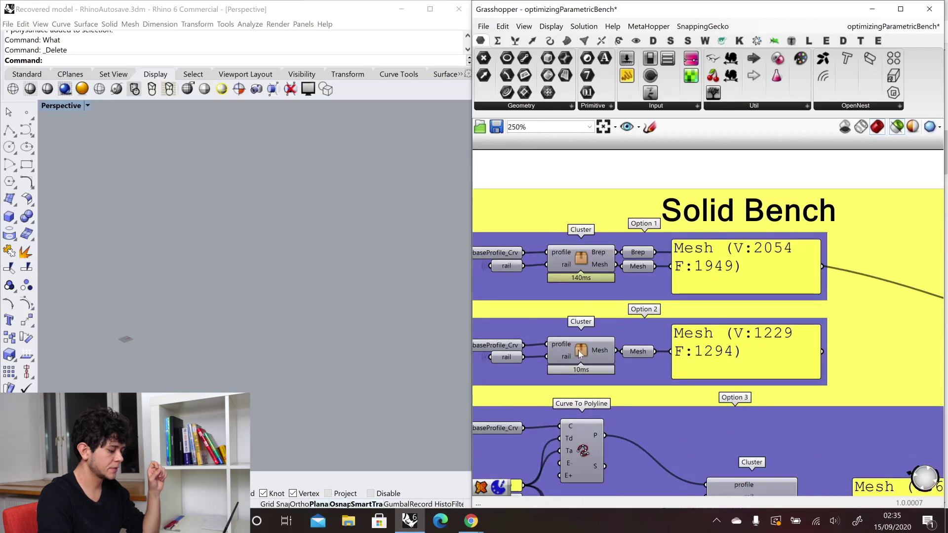
{"action": "left_click", "coordinate": [578, 351]}
{"action": "double_click", "coordinate": [578, 351]}
{"action": "scroll", "coordinate": [605, 345], "scroll_direction": "down", "scroll_amount": 2}
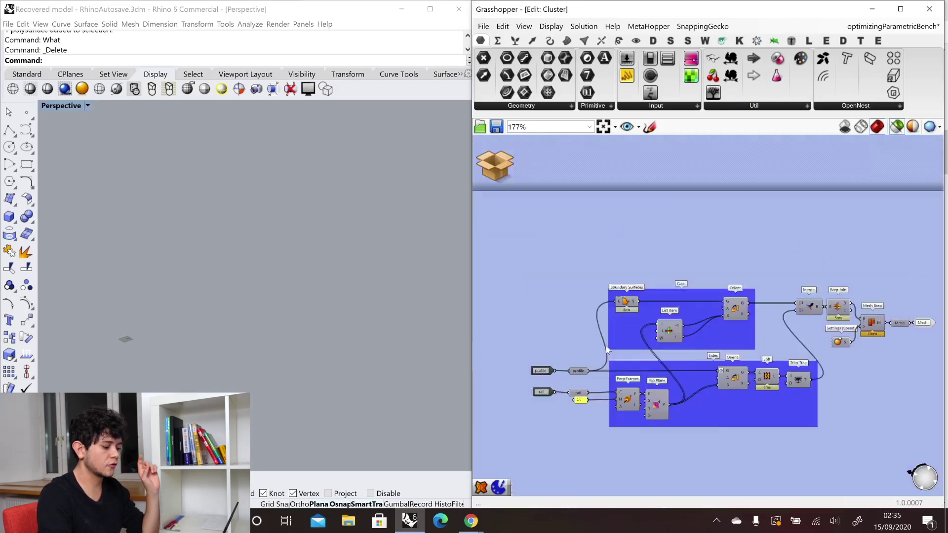
- Preview the profile, the Orient sections and the Loft surface of the Sides group in the Option 2 cluster
{"action": "right_click_drag", "start_coordinate": [606, 345], "coordinate": [732, 424]}
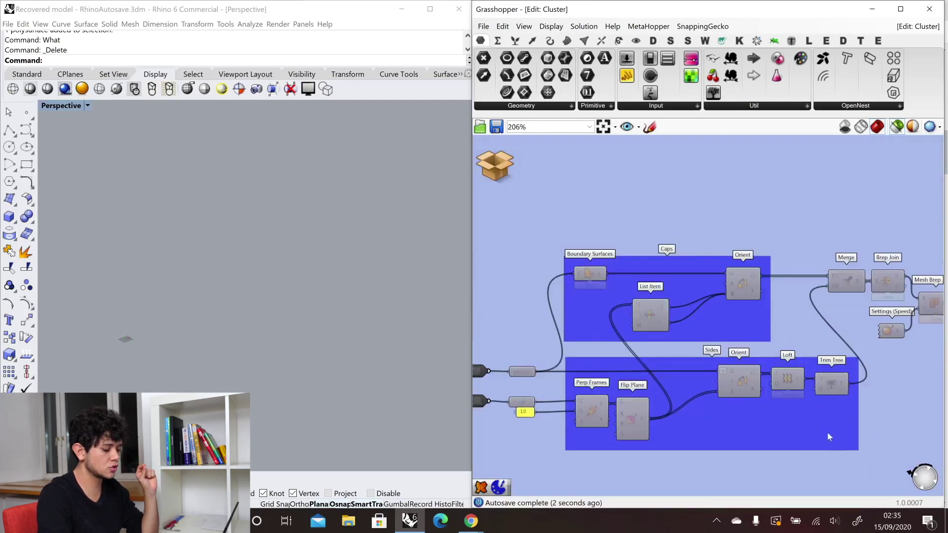
{"action": "scroll", "coordinate": [860, 322], "scroll_direction": "down", "scroll_amount": 1}
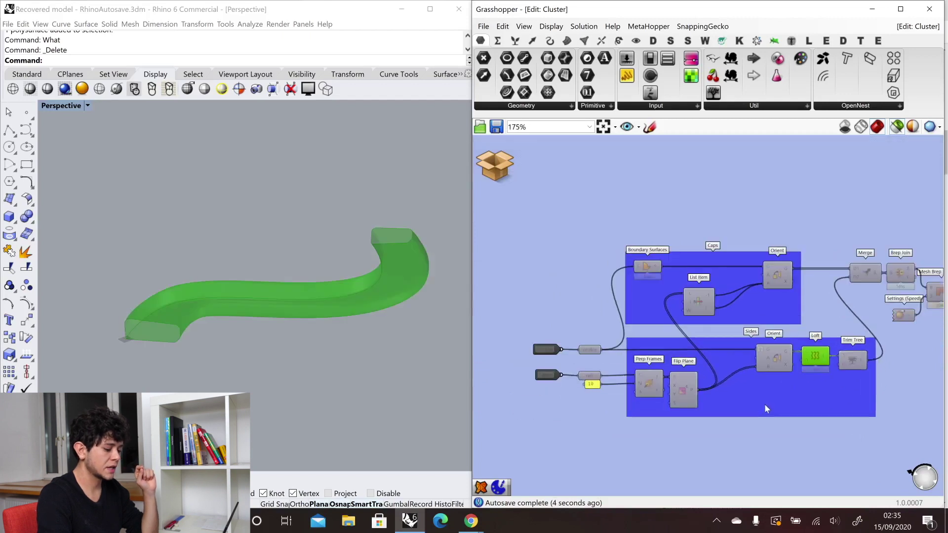
{"action": "scroll", "coordinate": [764, 404], "scroll_direction": "up", "scroll_amount": 2}
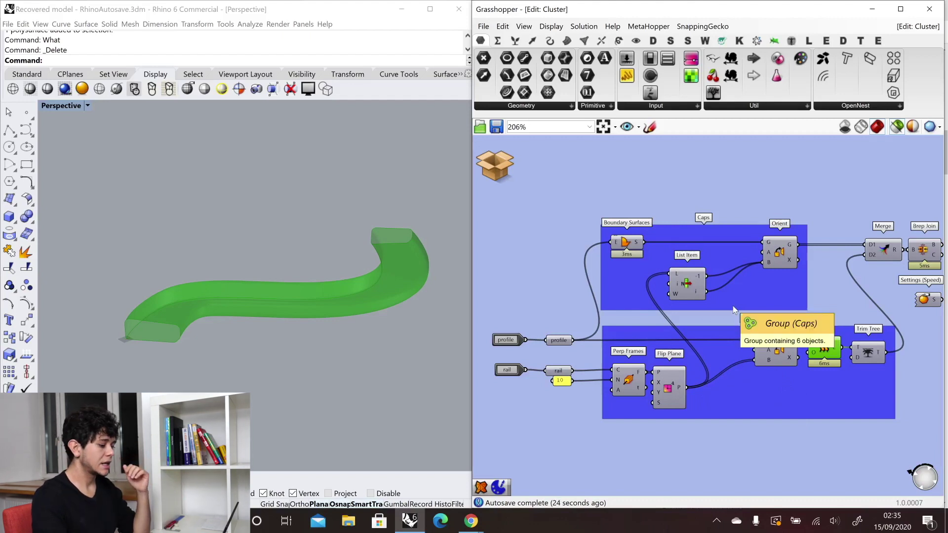
{"action": "left_click", "coordinate": [558, 340]}
{"action": "left_click", "coordinate": [779, 349]}
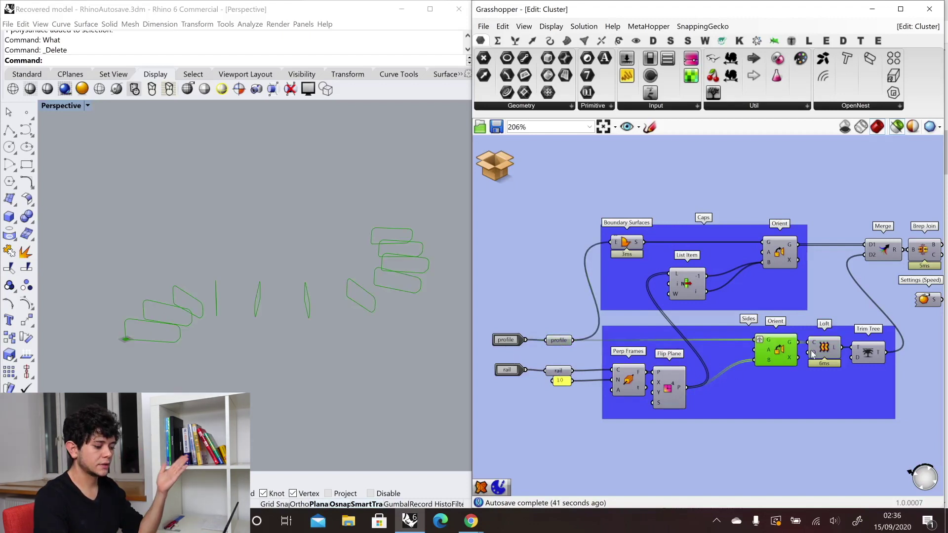
{"action": "left_click", "coordinate": [823, 349]}
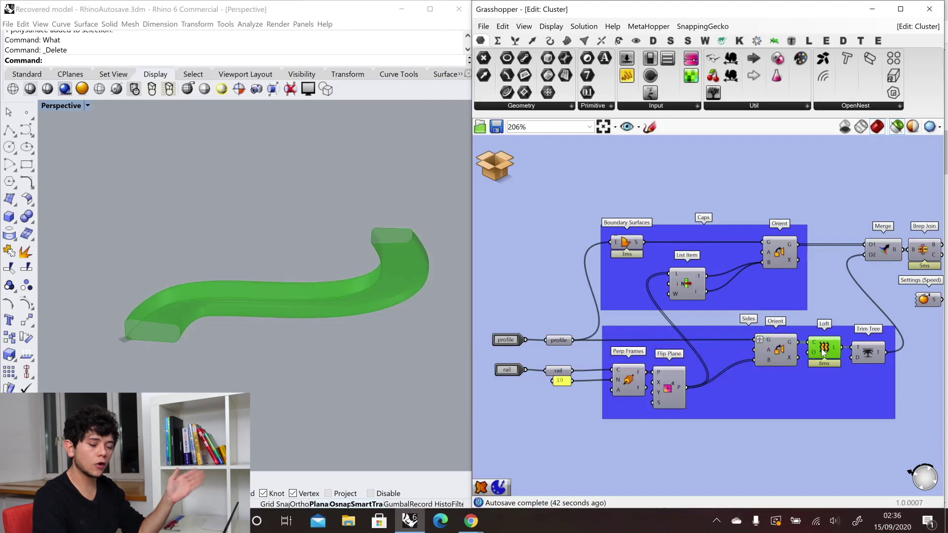
- Preview the Boundary Surfaces and Orient outputs of the Option 2 Caps group, and the Brep Join and Mesh Brep that follow
{"action": "left_click", "coordinate": [628, 247]}
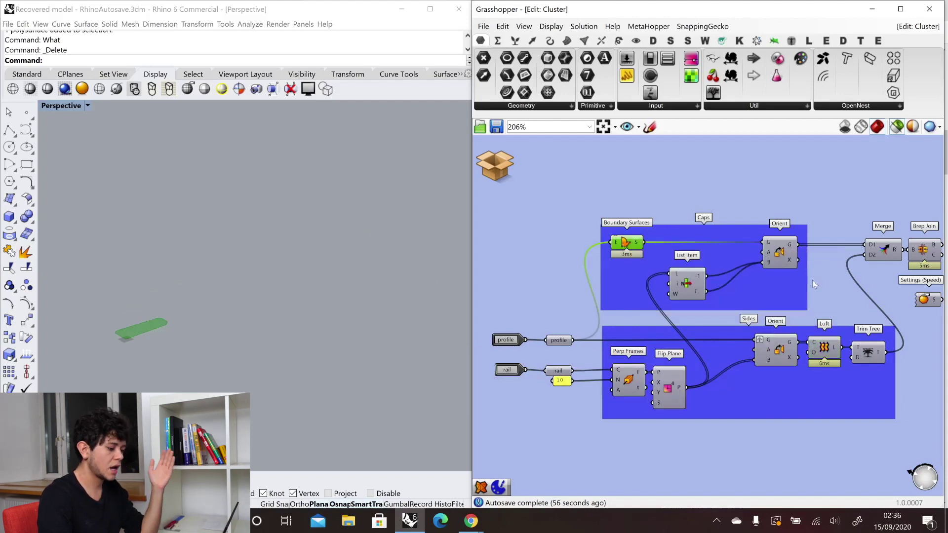
{"action": "left_click", "coordinate": [780, 253]}
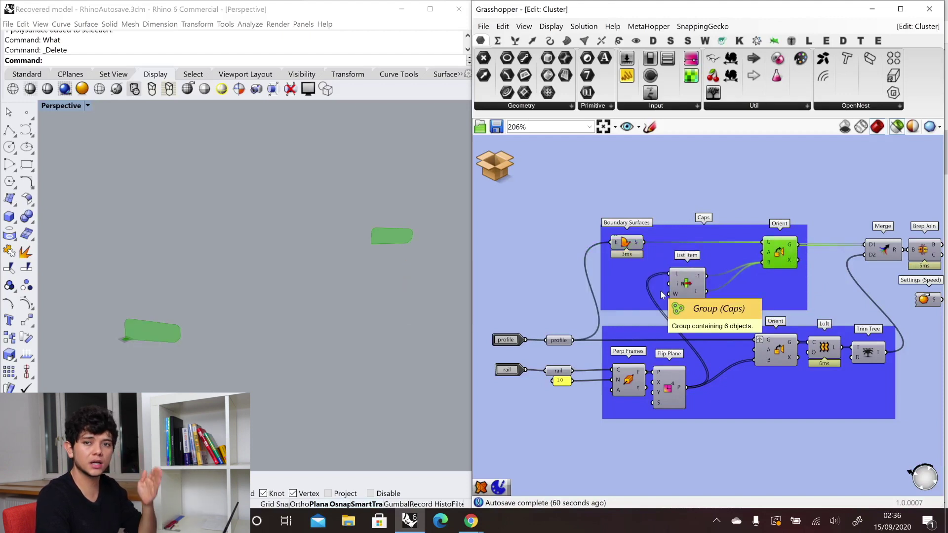
{"action": "right_click_drag", "start_coordinate": [623, 289], "coordinate": [478, 275]}
{"action": "left_click", "coordinate": [780, 237]}
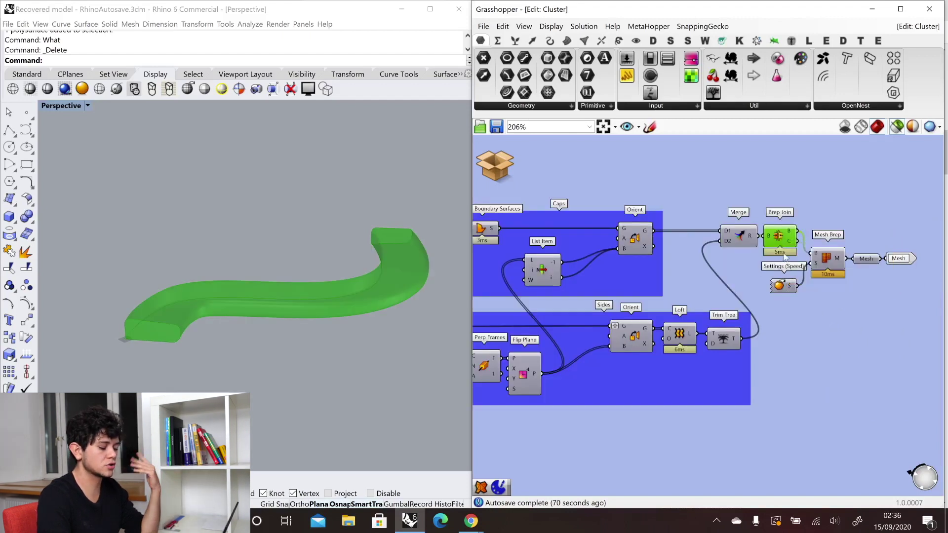
{"action": "left_click", "coordinate": [835, 261]}
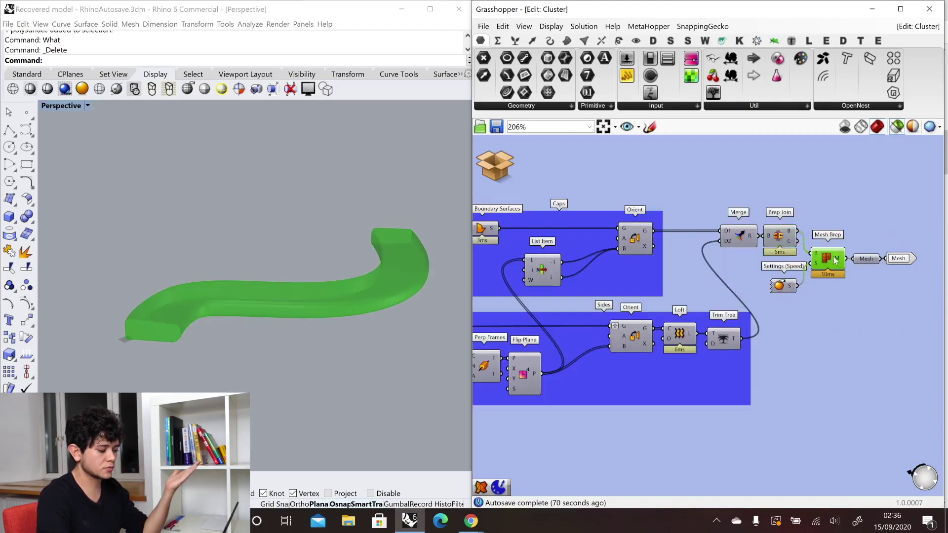
- Return to the main definition and preview the Option 2 Mesh parameter
{"action": "key", "text": "ctrl+Tab"}
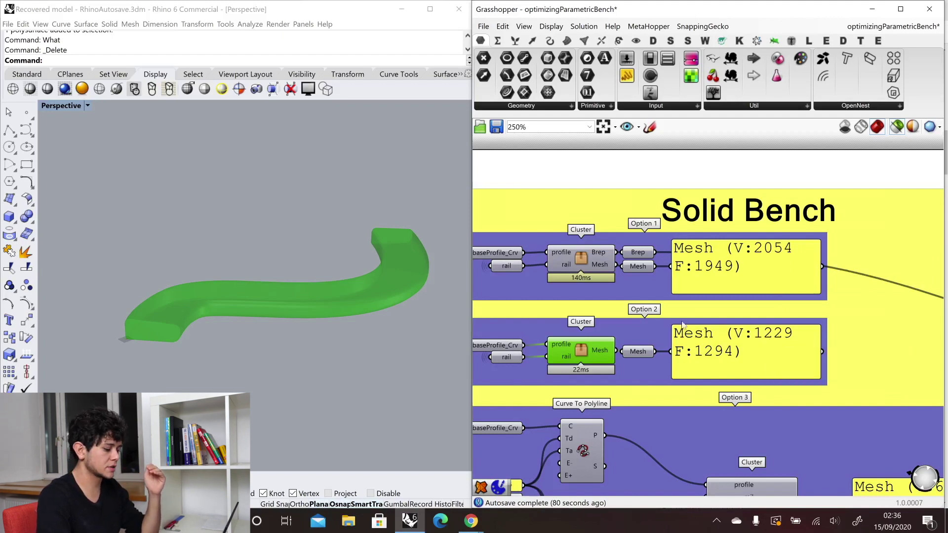
{"action": "left_click", "coordinate": [643, 354]}
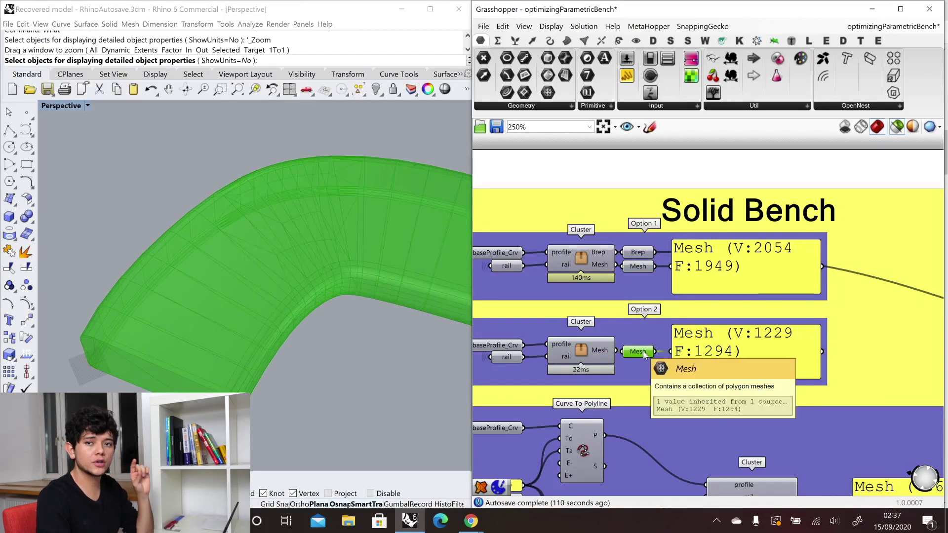
- Browse the Freeform surface components, such as Loft, Extrude and Sweep1
{"action": "left_click", "coordinate": [567, 41]}
{"action": "left_click", "coordinate": [632, 88]}
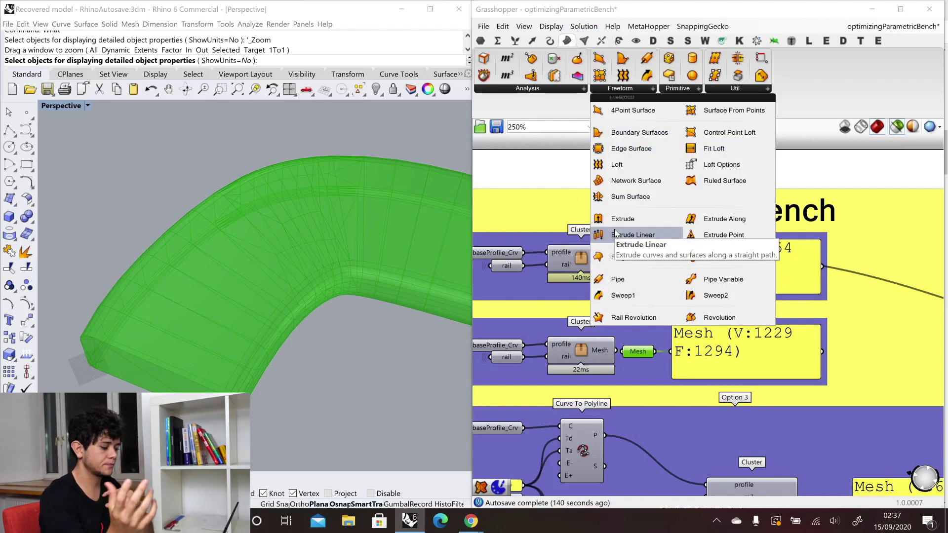
- Preview the baseProfile_Crv and rail curves that feed the Curve To Polyline components of Option 3
{"action": "scroll", "coordinate": [538, 177], "scroll_direction": "down", "scroll_amount": 3}
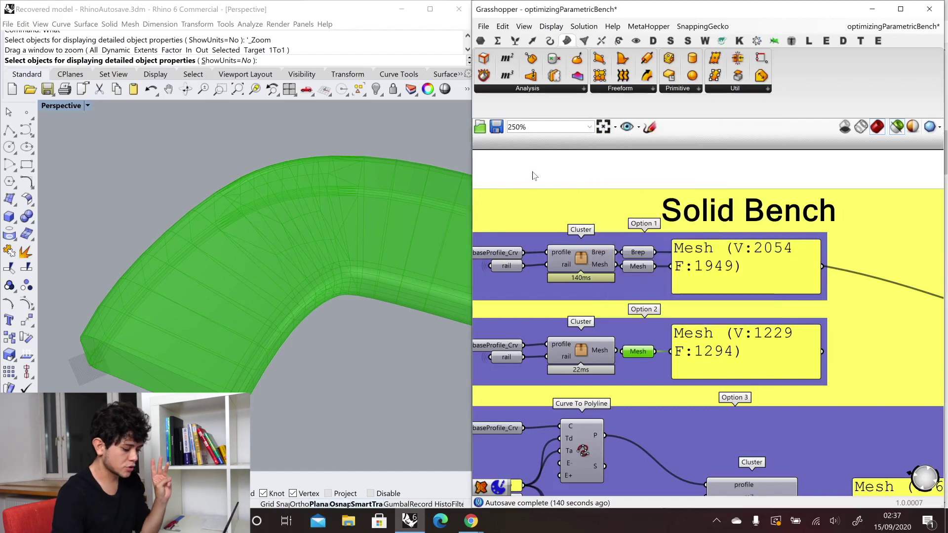
{"action": "scroll", "coordinate": [671, 357], "scroll_direction": "up", "scroll_amount": 3}
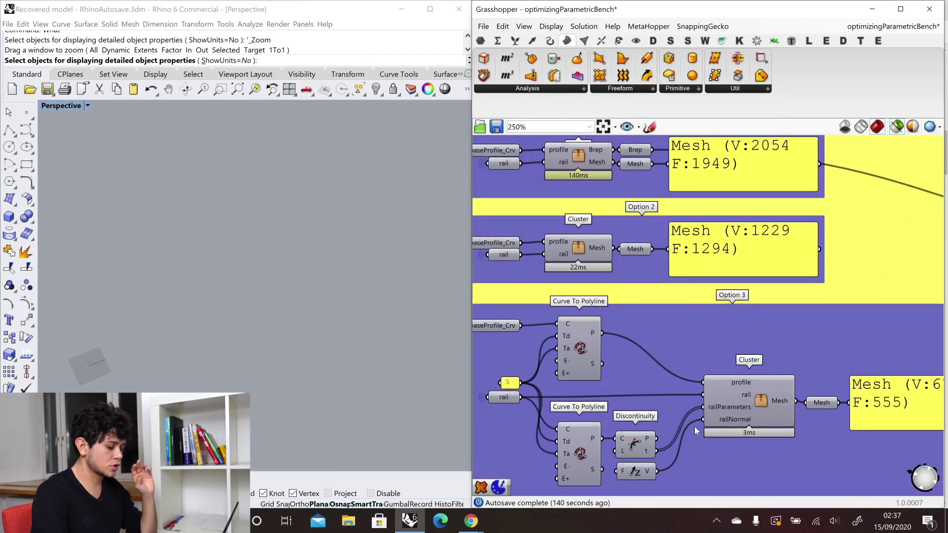
{"action": "scroll", "coordinate": [712, 321], "scroll_direction": "down", "scroll_amount": 3}
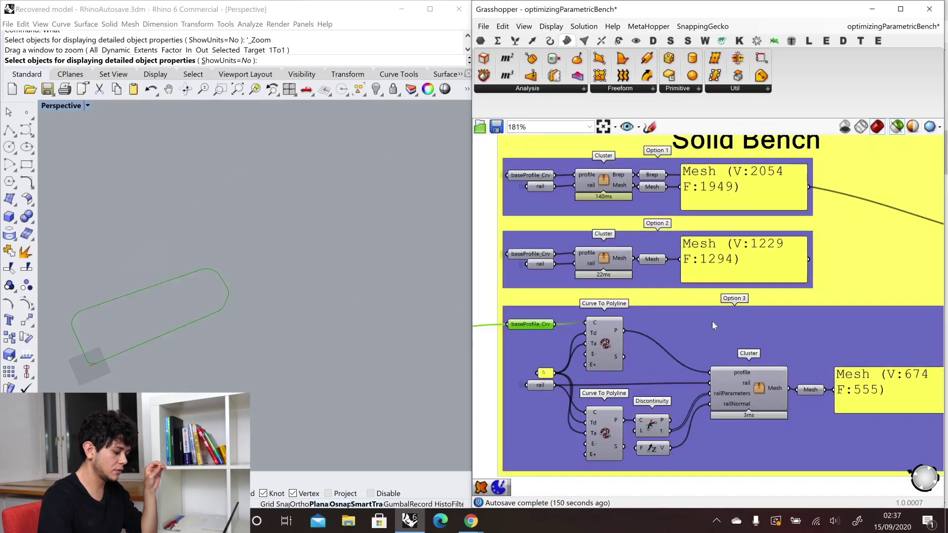
{"action": "scroll", "coordinate": [581, 377], "scroll_direction": "up", "scroll_amount": 3}
{"action": "left_click", "coordinate": [581, 366]}
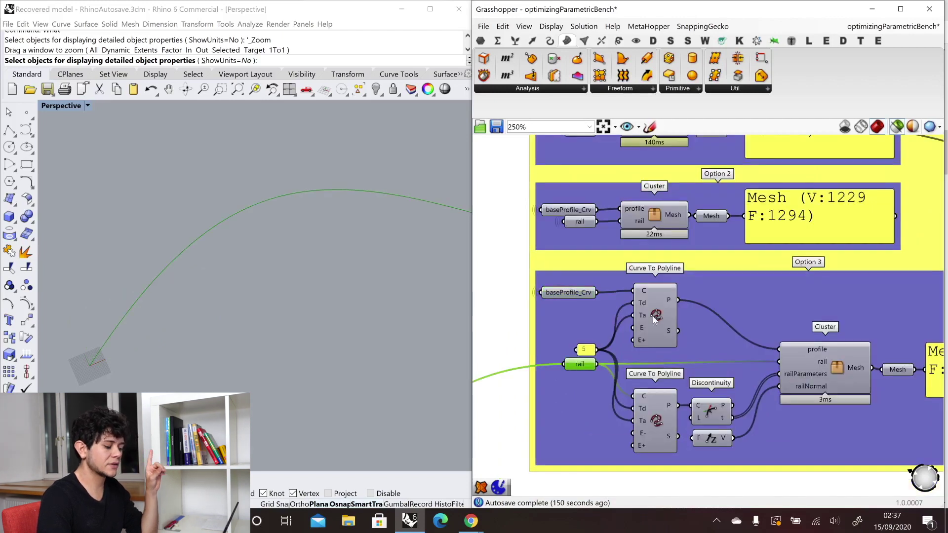
{"action": "left_click", "coordinate": [562, 295]}
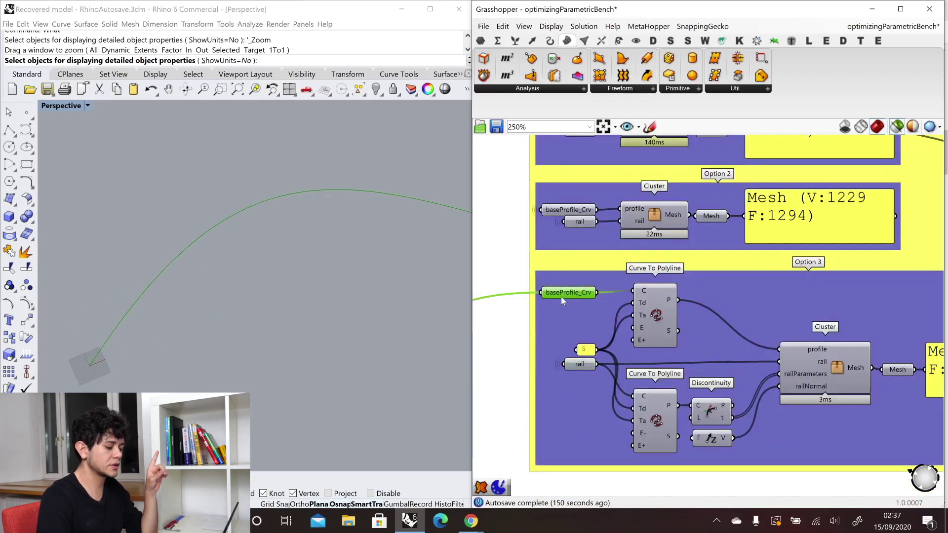
- Preview Option 3's rail, profile polyline and baseProfile_Crv, comparing them with the Option 2 mesh
{"action": "left_click", "coordinate": [572, 365]}
{"action": "left_click", "coordinate": [656, 318]}
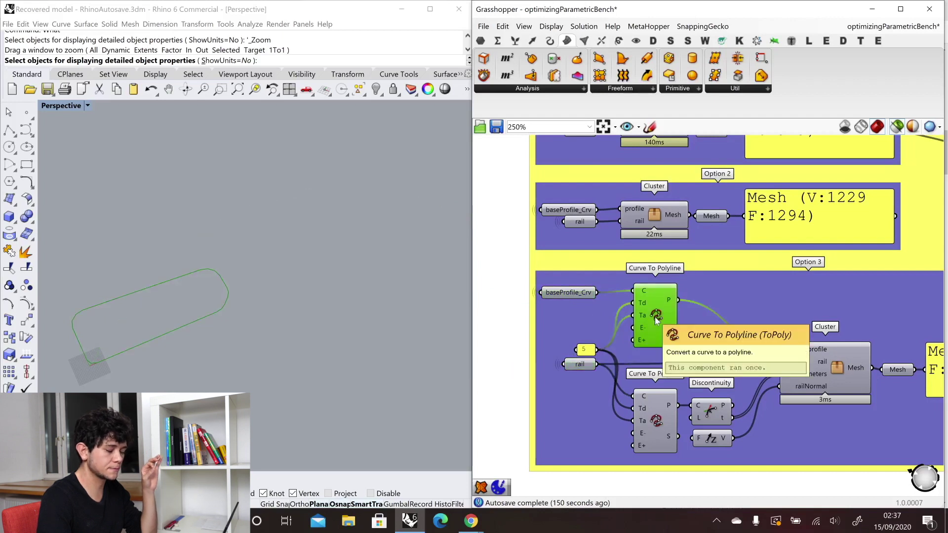
{"action": "left_click", "coordinate": [711, 216]}
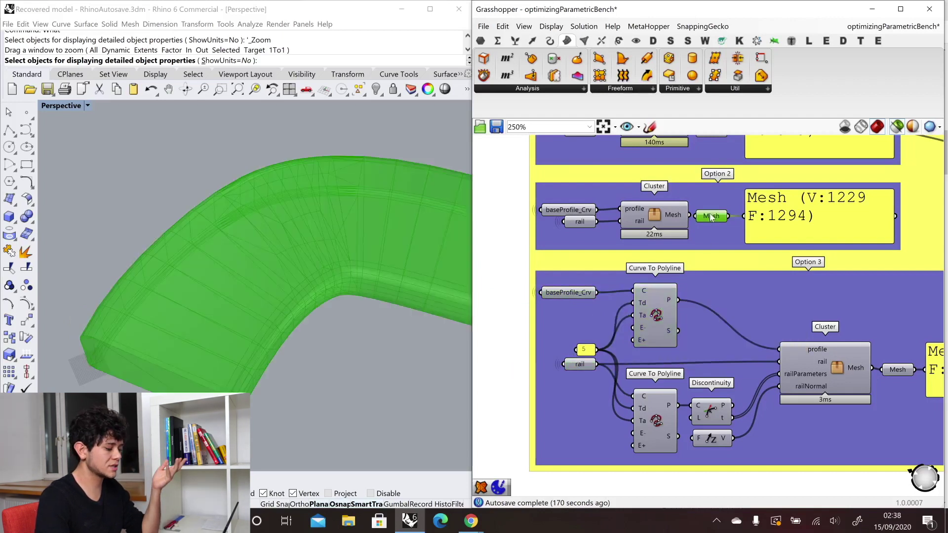
{"action": "left_click", "coordinate": [569, 292]}
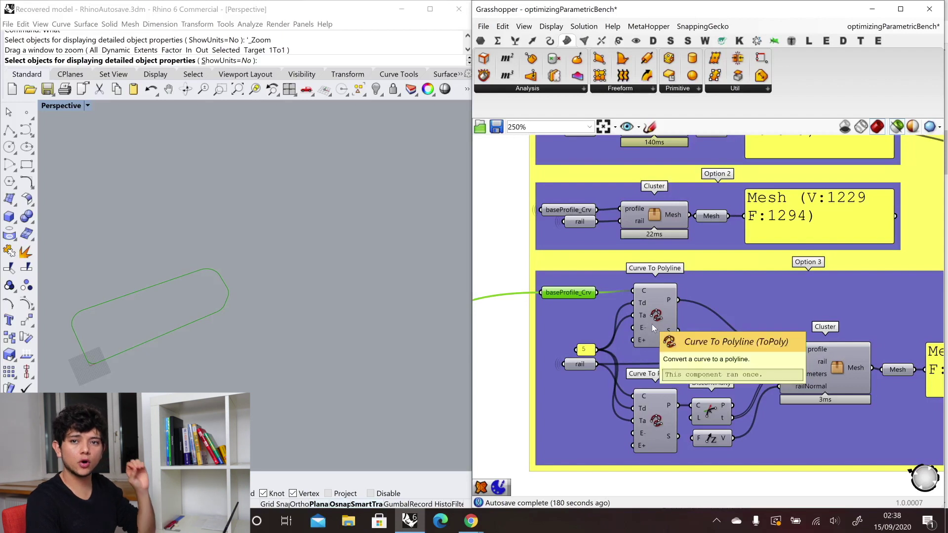
{"action": "left_click", "coordinate": [648, 322]}
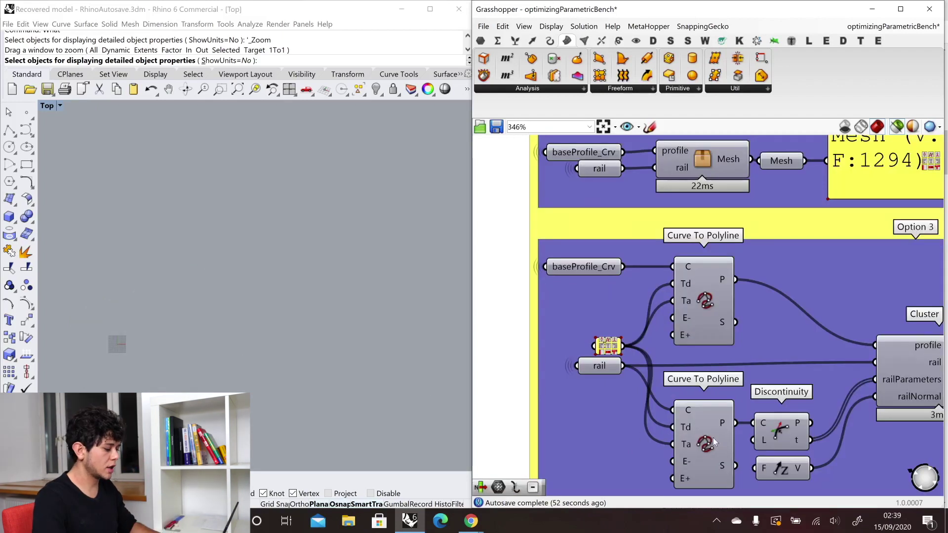
- Preview the rail's Curve To Polyline output and its Discontinuity points in Option 3
{"action": "left_click", "coordinate": [715, 440]}
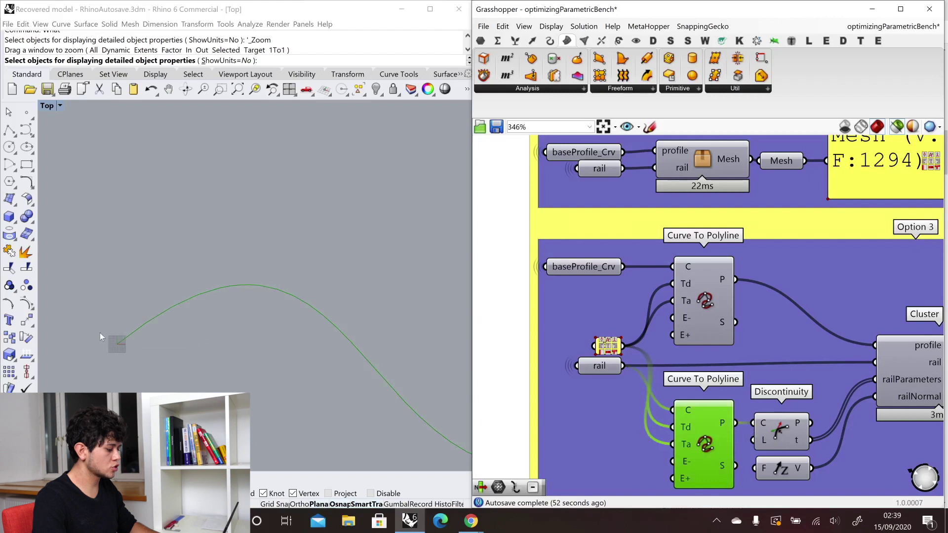
{"action": "left_click", "coordinate": [778, 432]}
{"action": "scroll", "coordinate": [239, 359], "scroll_direction": "down", "scroll_amount": 2}
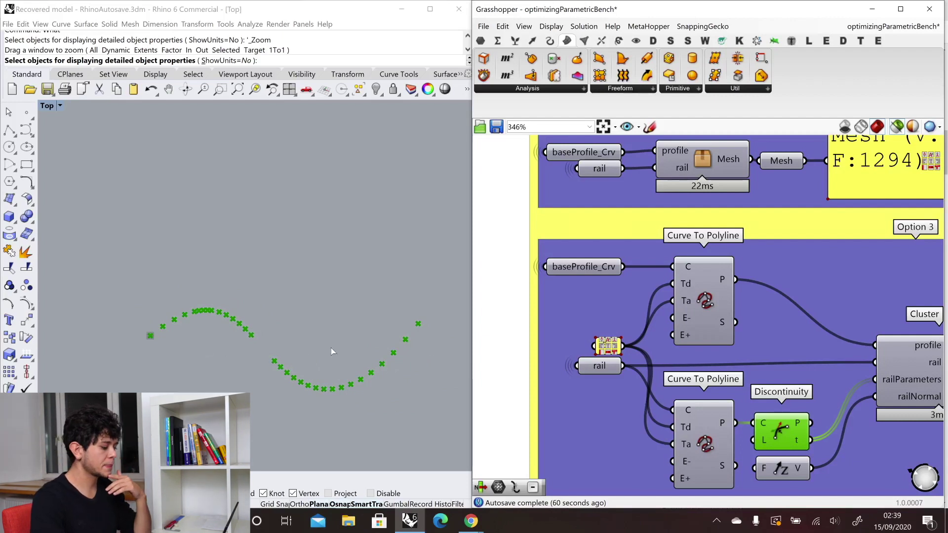
{"action": "scroll", "coordinate": [171, 356], "scroll_direction": "up", "scroll_amount": 2}
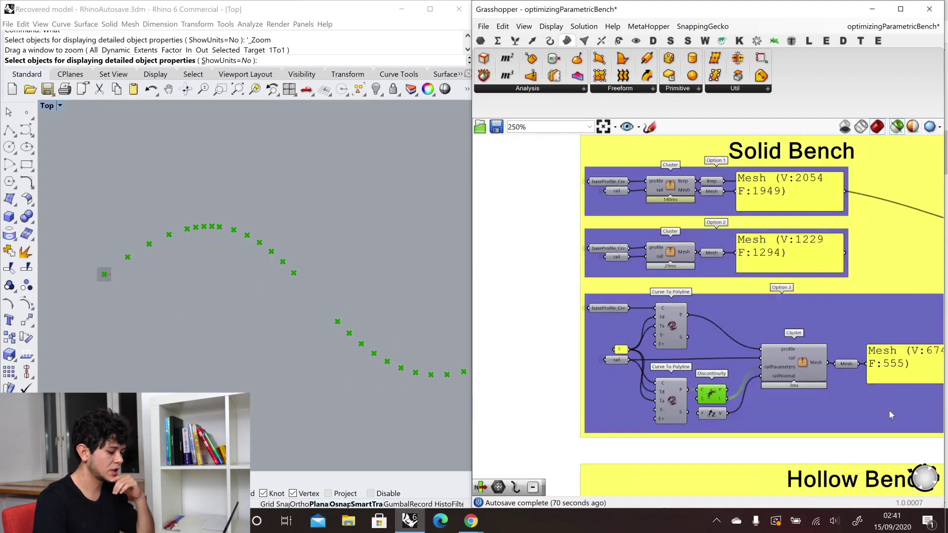
{"action": "scroll", "coordinate": [889, 411], "scroll_direction": "up", "scroll_amount": 2}
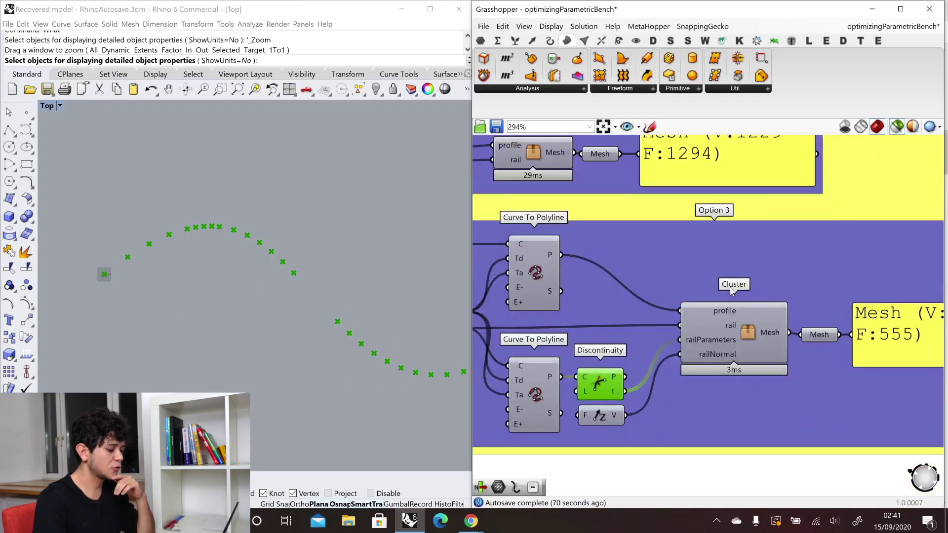
- Open the Option 3 cluster and inspect the rail, railParameters, Evaluate Curve and Construct Plane components of the Sides group
{"action": "double_click", "coordinate": [748, 336]}
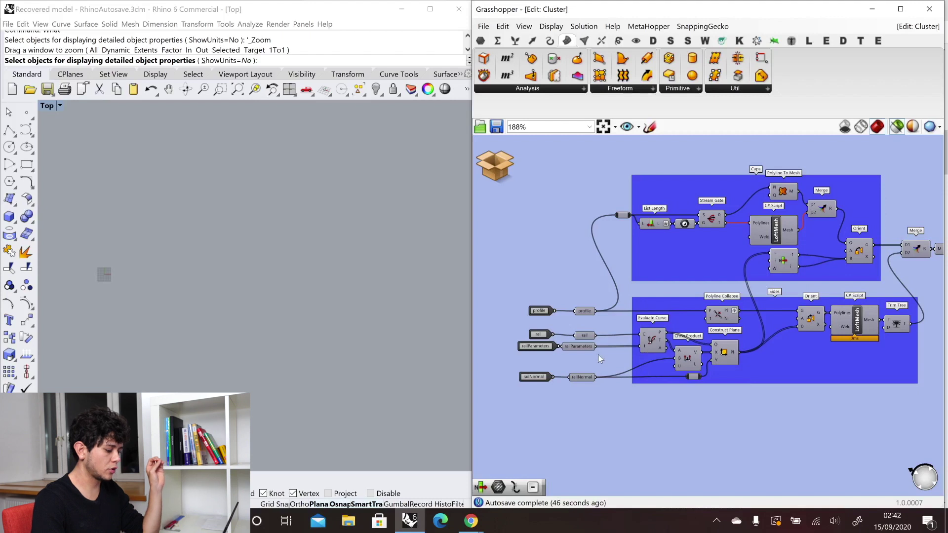
{"action": "scroll", "coordinate": [598, 355], "scroll_direction": "up", "scroll_amount": 1}
{"action": "left_click", "coordinate": [583, 331]}
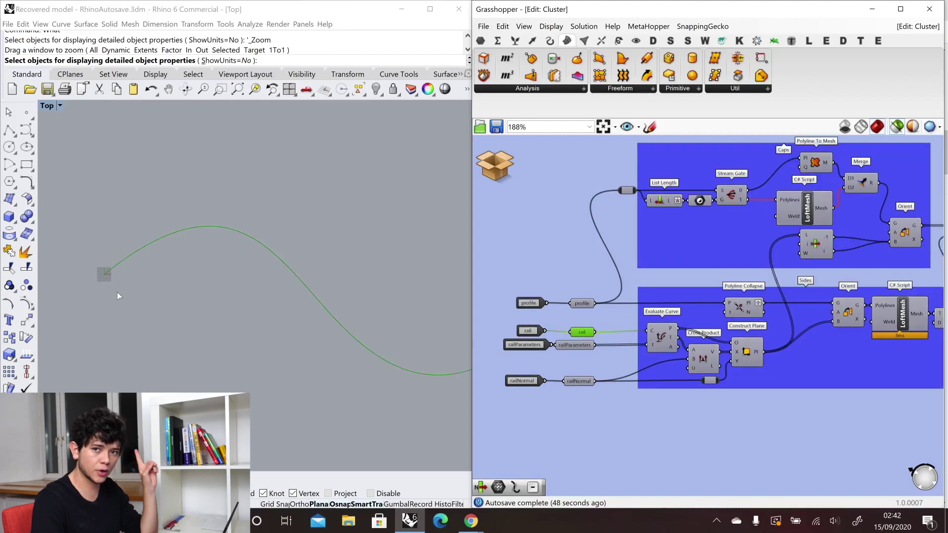
{"action": "mouse_move", "coordinate": [583, 346]}
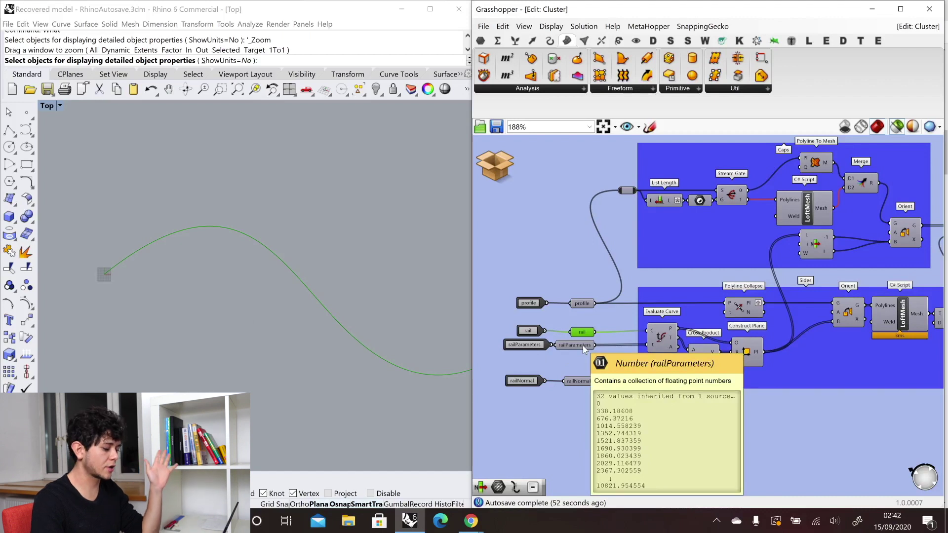
{"action": "left_click", "coordinate": [659, 345]}
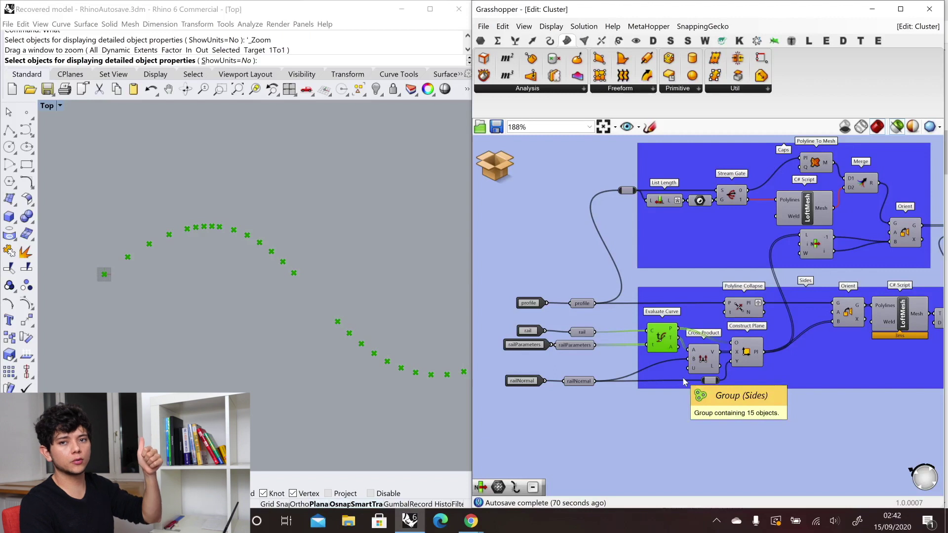
{"action": "left_click", "coordinate": [746, 356]}
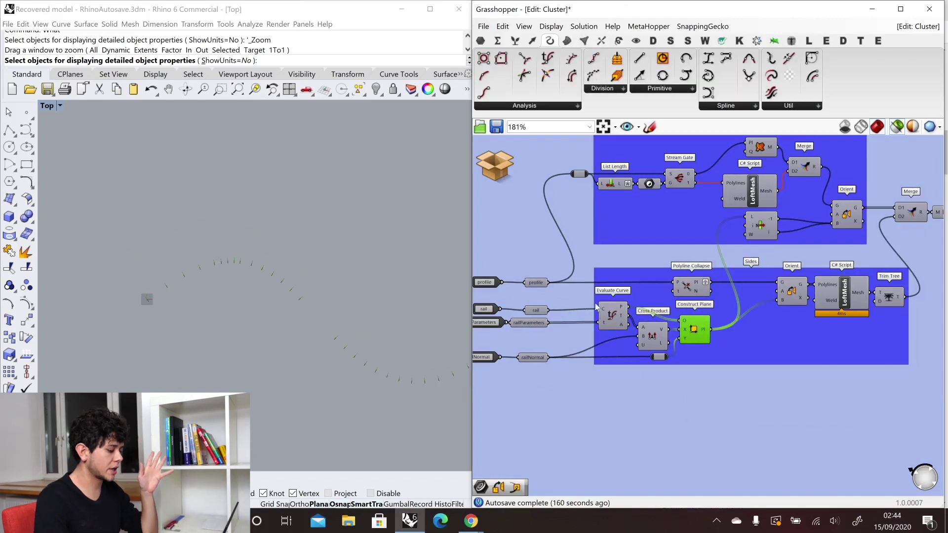
- Preview the profile in the maximized Perspective viewport, followed by its oriented copies from the Sides group's Orient component
{"action": "left_click", "coordinate": [536, 283]}
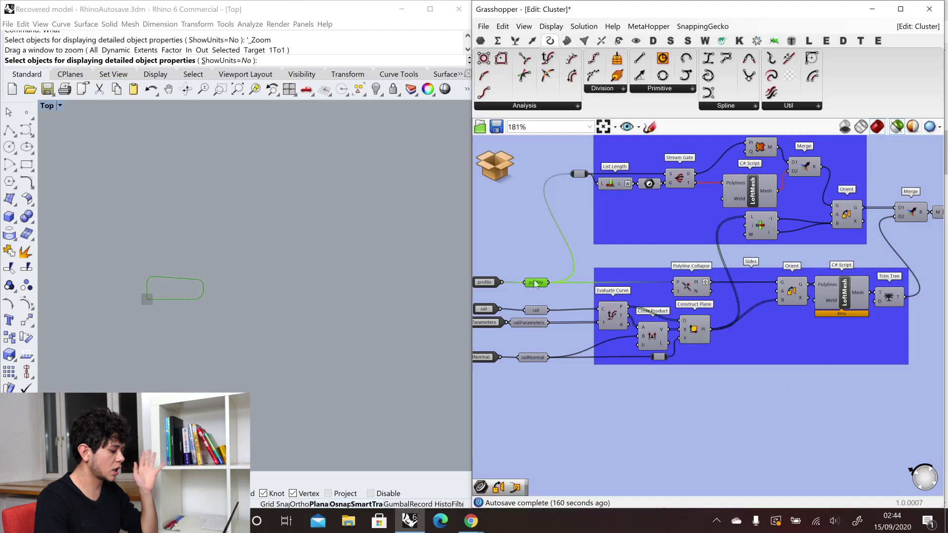
{"action": "double_click", "coordinate": [45, 106]}
{"action": "left_click", "coordinate": [285, 281]}
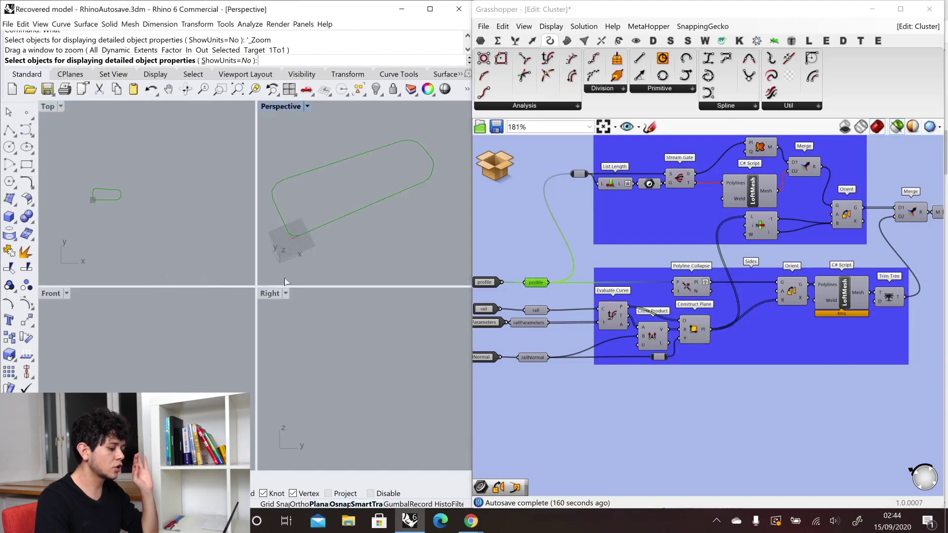
{"action": "double_click", "coordinate": [280, 106]}
{"action": "scroll", "coordinate": [285, 281], "scroll_direction": "down", "scroll_amount": 5}
{"action": "left_click", "coordinate": [791, 292]}
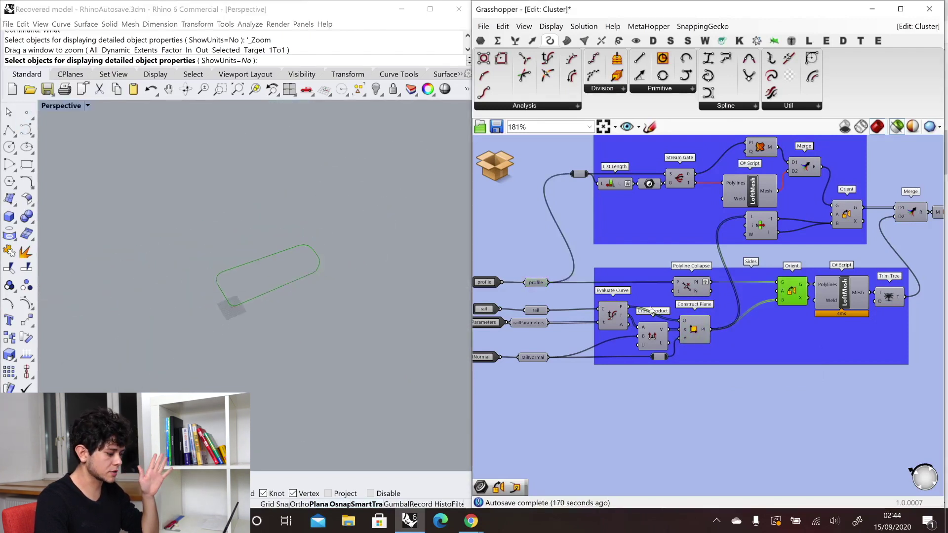
{"action": "left_click", "coordinate": [263, 294]}
{"action": "scroll", "coordinate": [251, 306], "scroll_direction": "up", "scroll_amount": 3}
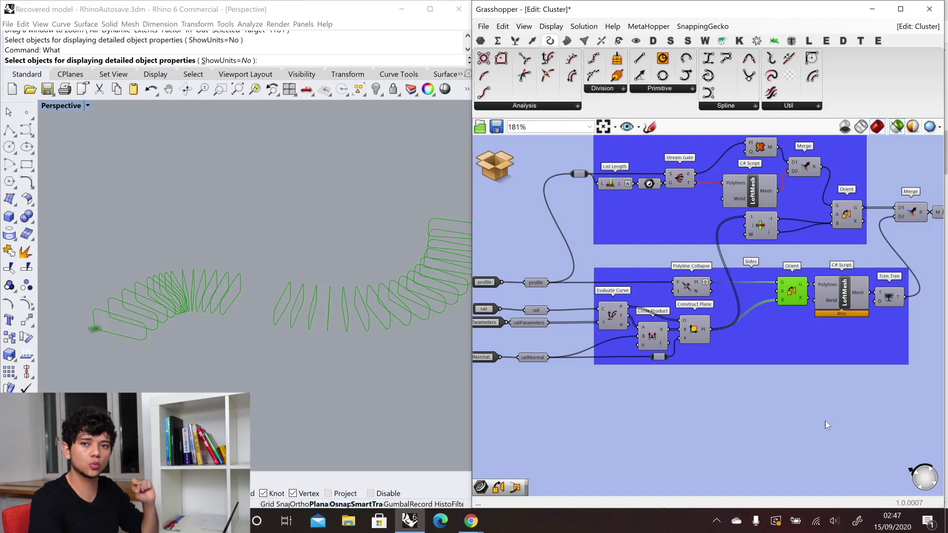
- Preview the side mesh from the LoftMesh C# script and examine it along the bench
{"action": "left_click", "coordinate": [844, 294]}
{"action": "right_click_drag", "start_coordinate": [322, 359], "coordinate": [249, 341]}
{"action": "scroll", "coordinate": [676, 420], "scroll_direction": "down", "scroll_amount": 2}
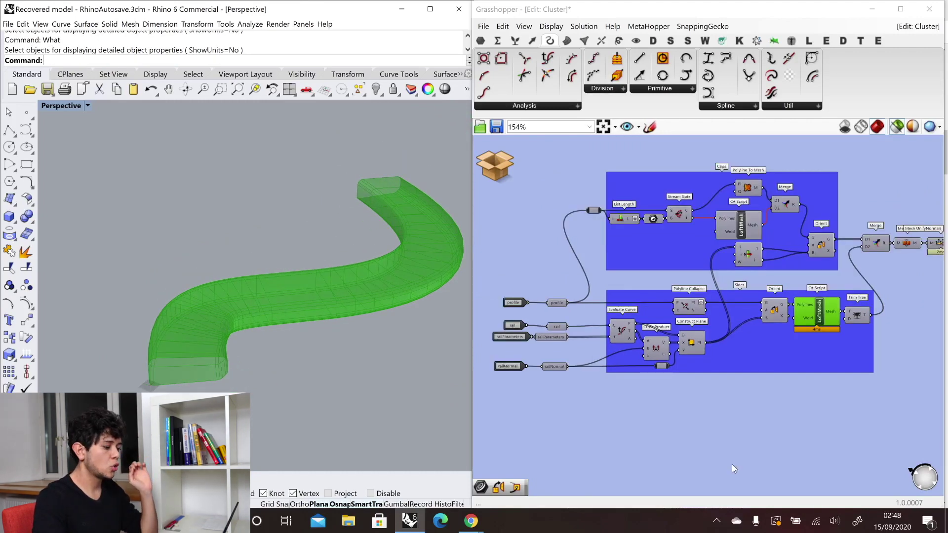
- Preview the Caps group's Polyline To Mesh, LoftMesh script and Orient outputs, checking the caps at both bench ends
{"action": "left_click", "coordinate": [749, 192]}
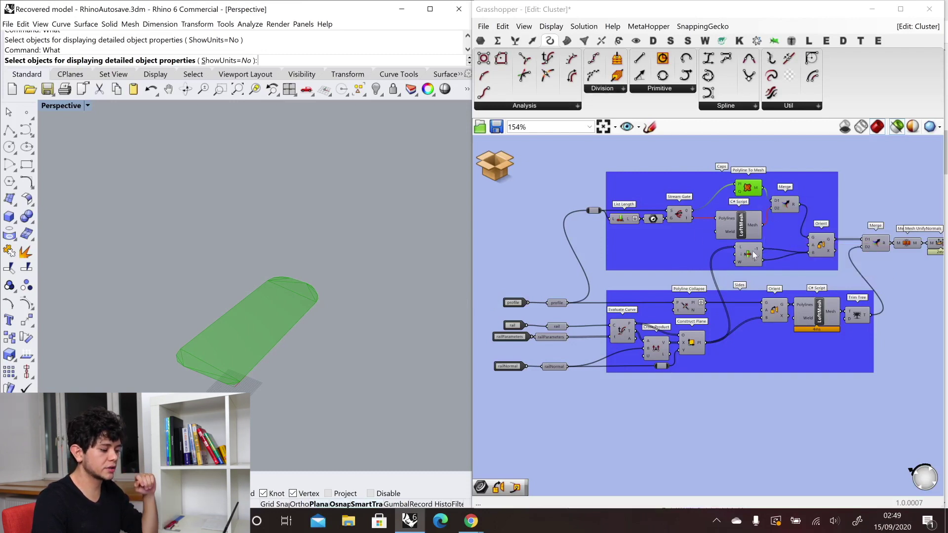
{"action": "left_click", "coordinate": [744, 230]}
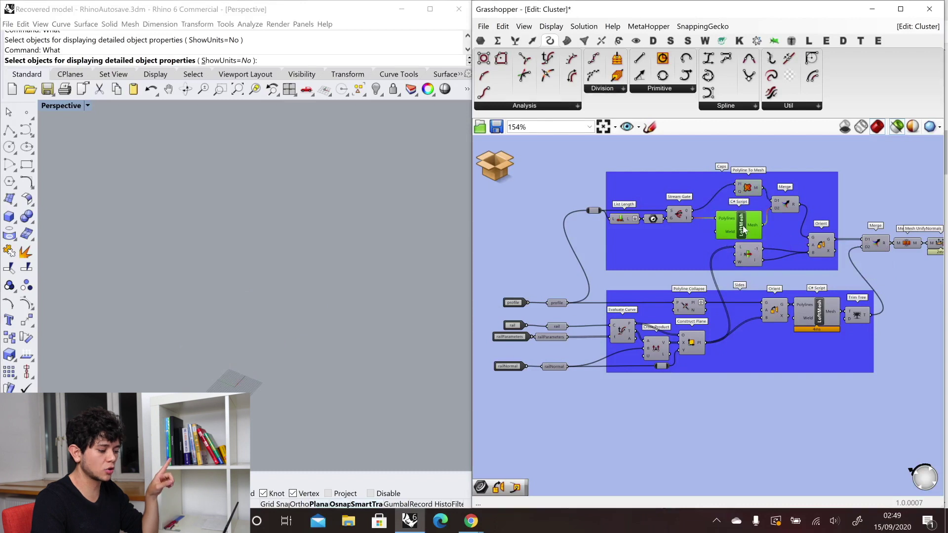
{"action": "left_click", "coordinate": [823, 317]}
{"action": "left_click", "coordinate": [757, 236]}
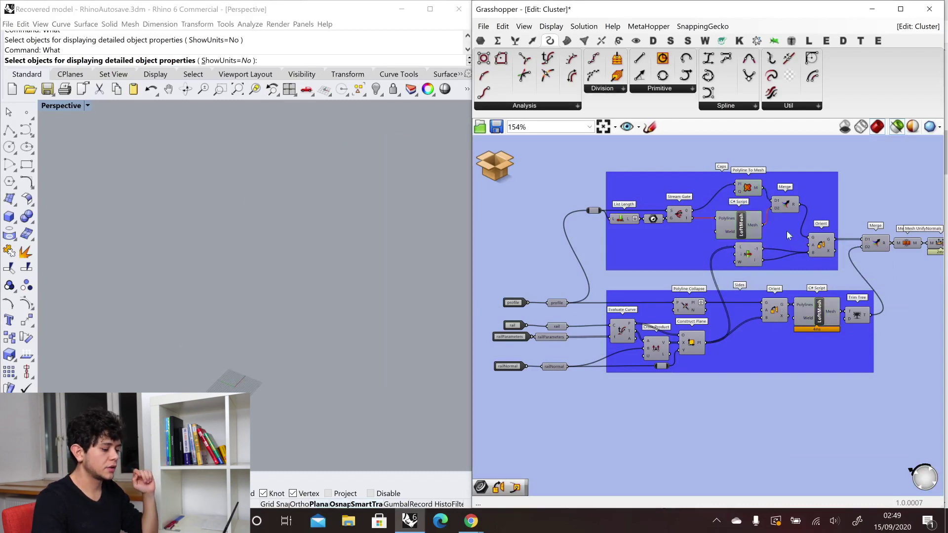
{"action": "left_click", "coordinate": [820, 240]}
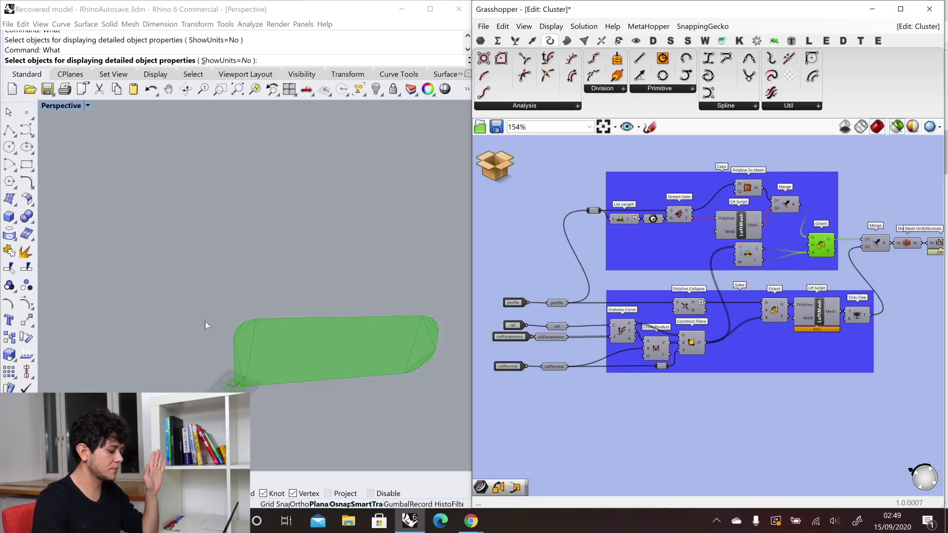
{"action": "scroll", "coordinate": [188, 343], "scroll_direction": "down", "scroll_amount": 5}
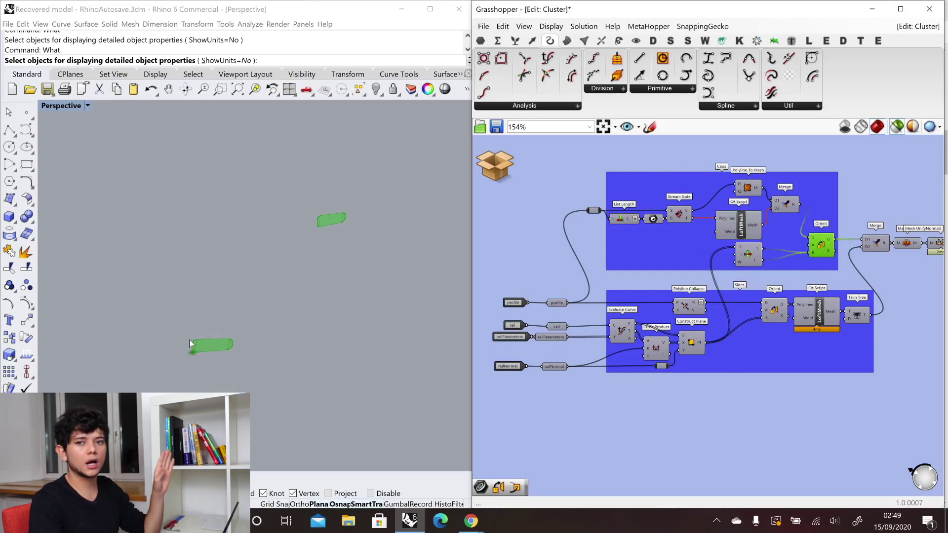
{"action": "scroll", "coordinate": [593, 322], "scroll_direction": "down", "scroll_amount": 2}
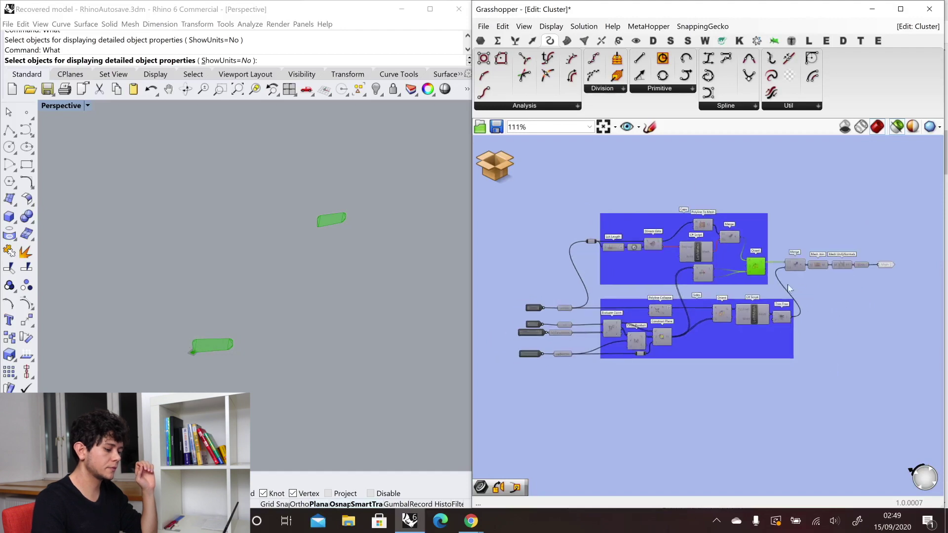
- Preview the combined caps and sides mesh after the cluster's Merge, and return to the main definition
{"action": "scroll", "coordinate": [831, 283], "scroll_direction": "up", "scroll_amount": 4}
{"action": "left_click", "coordinate": [827, 249]}
{"action": "right_click_drag", "start_coordinate": [323, 335], "coordinate": [243, 311]}
{"action": "scroll", "coordinate": [221, 323], "scroll_direction": "up", "scroll_amount": 3}
{"action": "scroll", "coordinate": [221, 322], "scroll_direction": "up", "scroll_amount": 1}
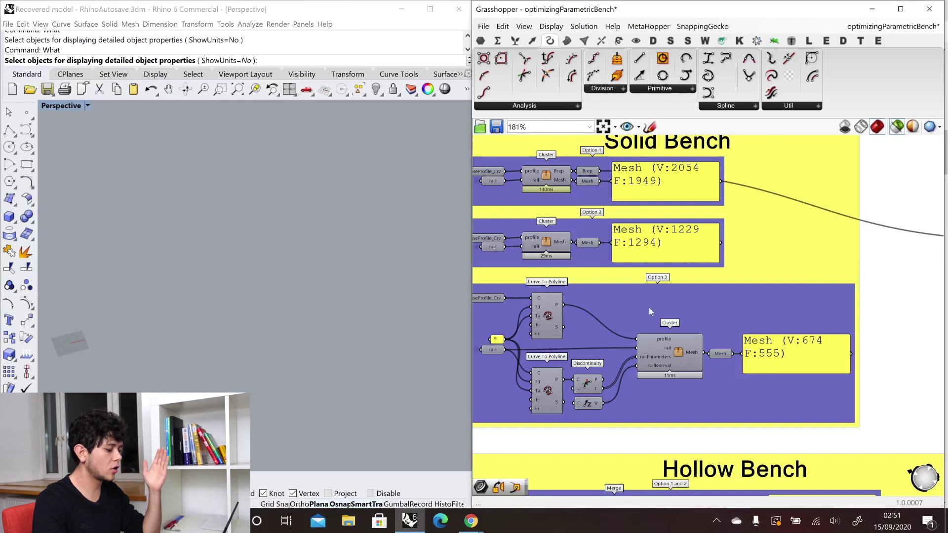
- Preview the Mesh outputs of solid bench Options 1, 2 and 3 in turn and compare their face density
{"action": "left_click", "coordinate": [586, 181]}
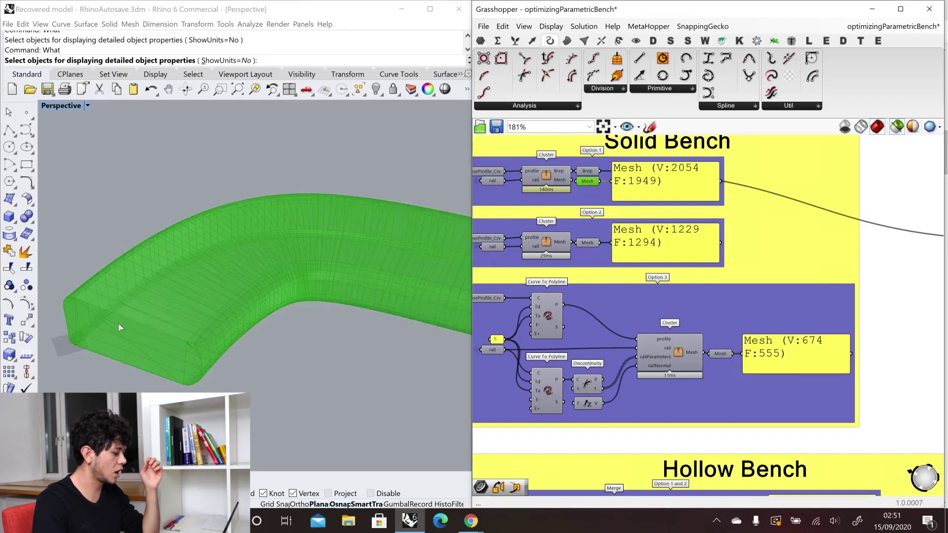
{"action": "right_click_drag", "start_coordinate": [118, 323], "coordinate": [234, 341]}
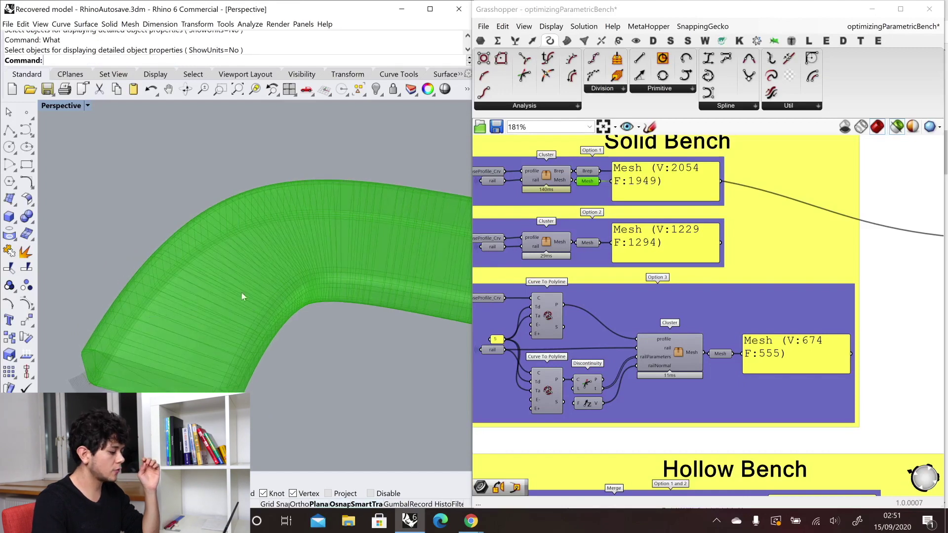
{"action": "left_click", "coordinate": [586, 244]}
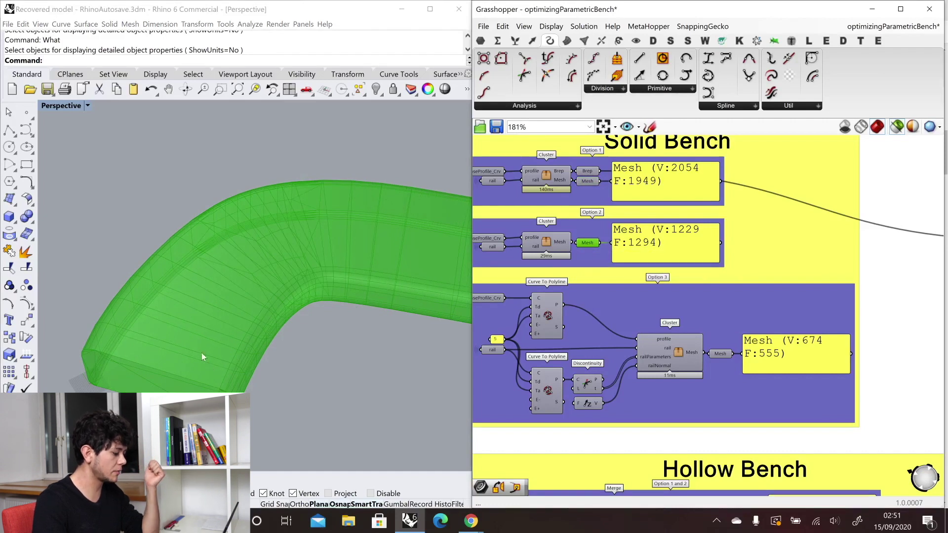
{"action": "right_click_drag", "start_coordinate": [268, 268], "coordinate": [245, 320], "text": "ctrl"}
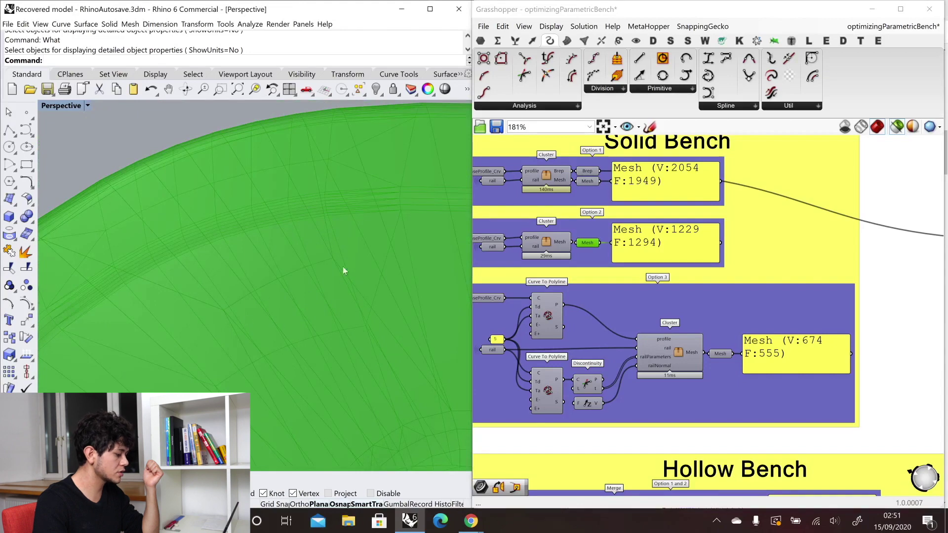
{"action": "scroll", "coordinate": [303, 292], "scroll_direction": "down", "scroll_amount": 5}
{"action": "left_click", "coordinate": [721, 354]}
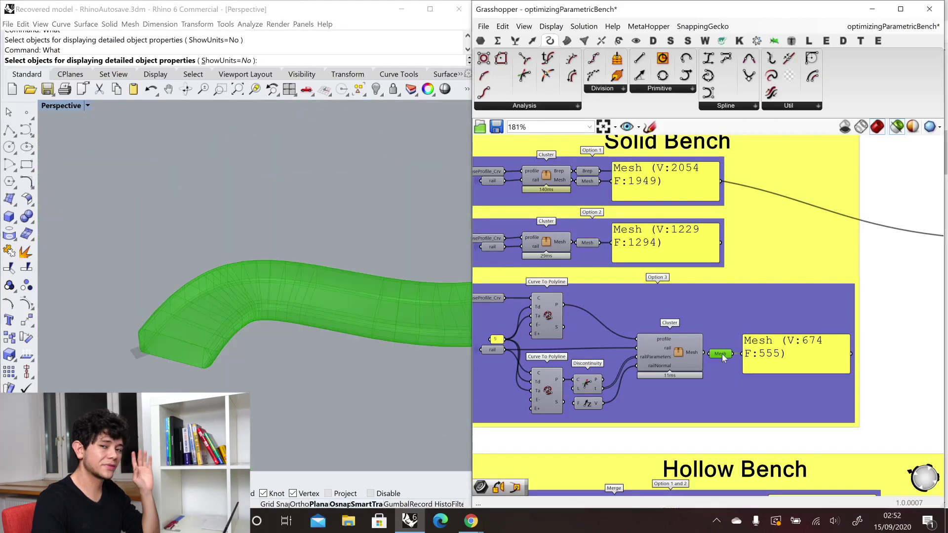
{"action": "scroll", "coordinate": [193, 325], "scroll_direction": "up", "scroll_amount": 3}
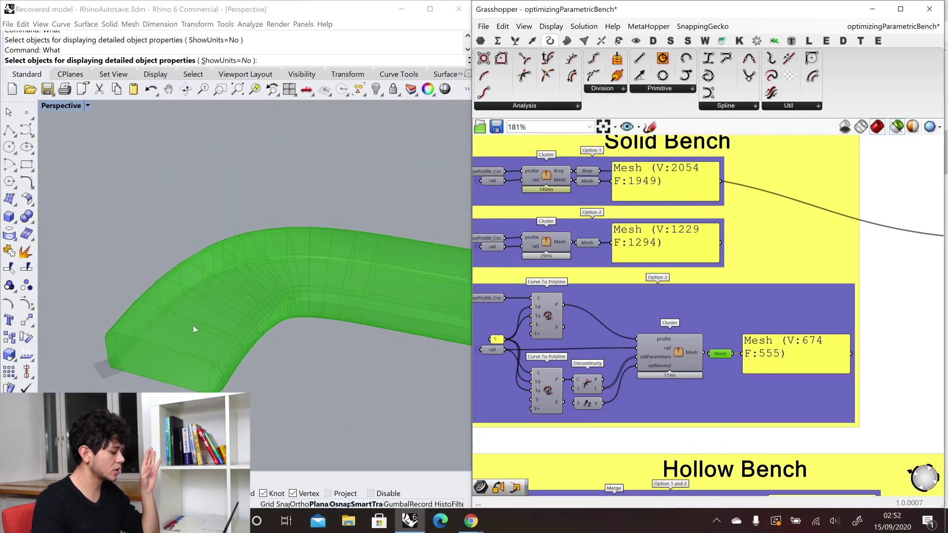
{"action": "mouse_move", "coordinate": [198, 351]}
{"action": "right_mouse_down"}
{"action": "mouse_move", "coordinate": [199, 380]}
{"action": "mouse_move", "coordinate": [247, 356]}
{"action": "mouse_move", "coordinate": [204, 362]}
{"action": "right_mouse_up"}
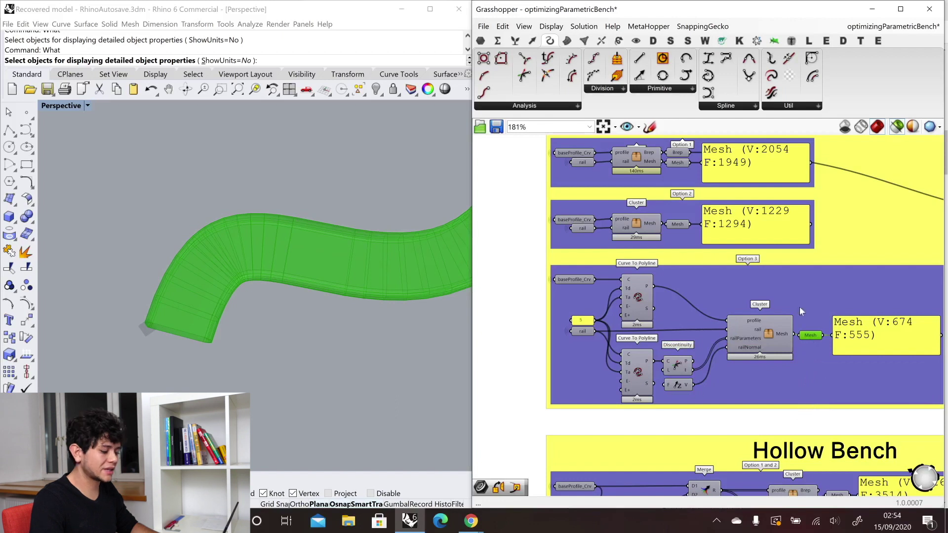
- Set the panel feeding the Td and Ta tolerances of Option 3's Curve To Polyline components to 10
{"action": "scroll", "coordinate": [621, 289], "scroll_direction": "up", "scroll_amount": 2}
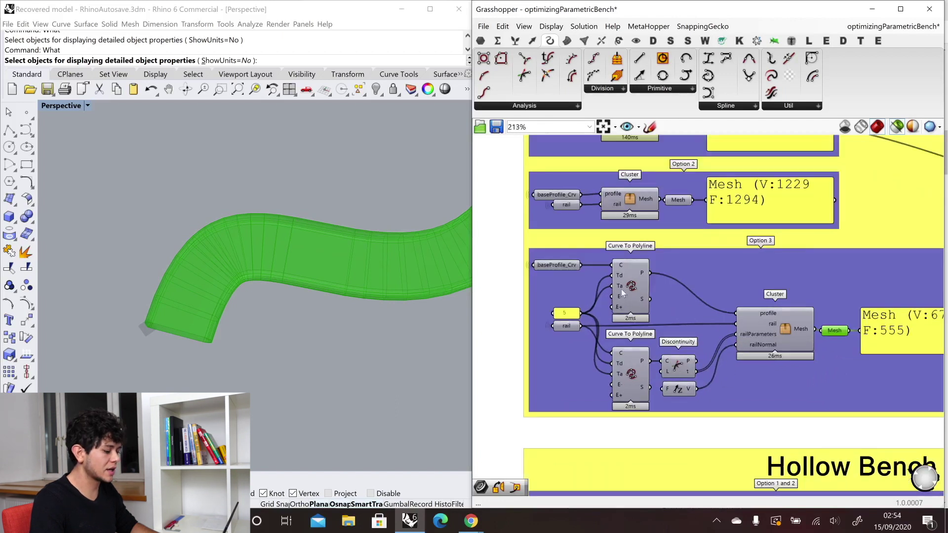
{"action": "double_click", "coordinate": [566, 312]}
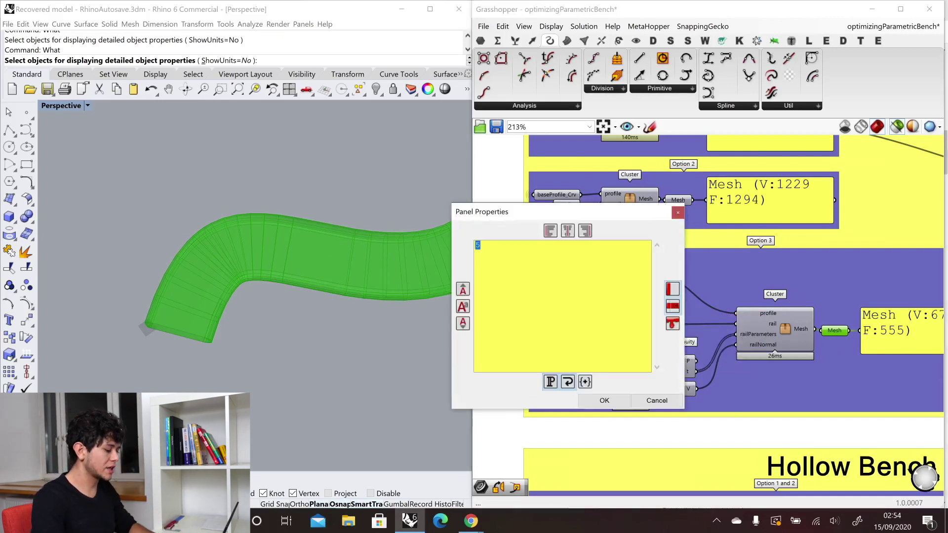
{"action": "type", "text": "10"}
{"action": "left_click", "coordinate": [605, 400]}
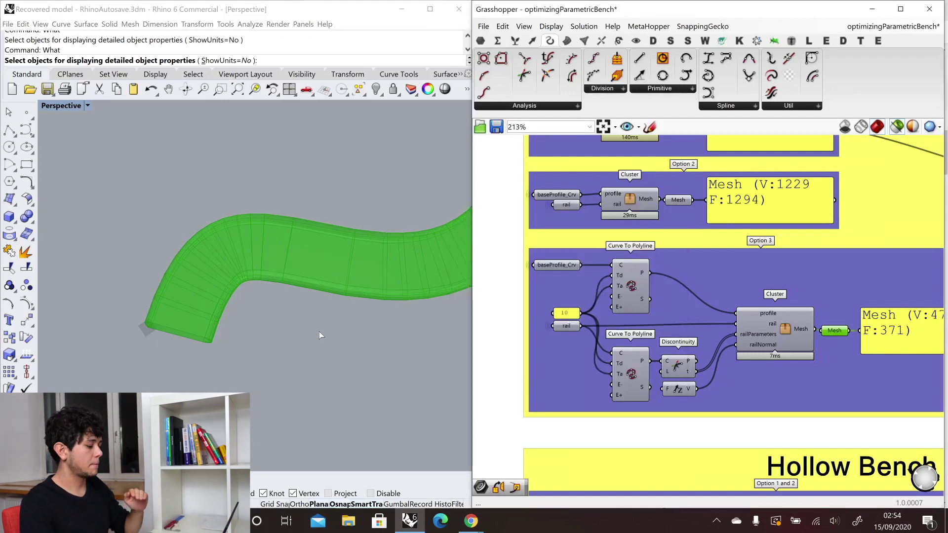
- Set the panel feeding the tolerances of solid bench Option 3's Curve To Polyline components to 1
{"action": "double_click", "coordinate": [564, 311]}
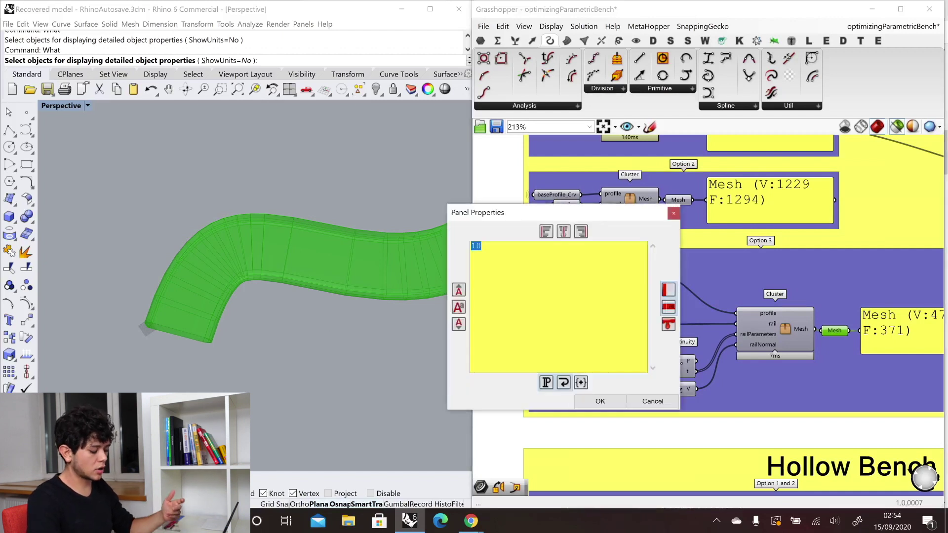
{"action": "type", "text": "1"}
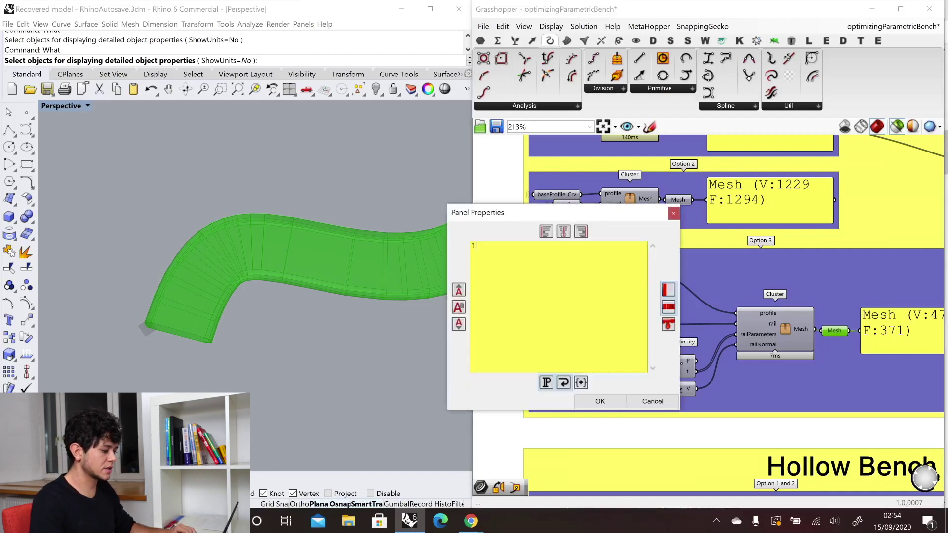
{"action": "left_click", "coordinate": [600, 401]}
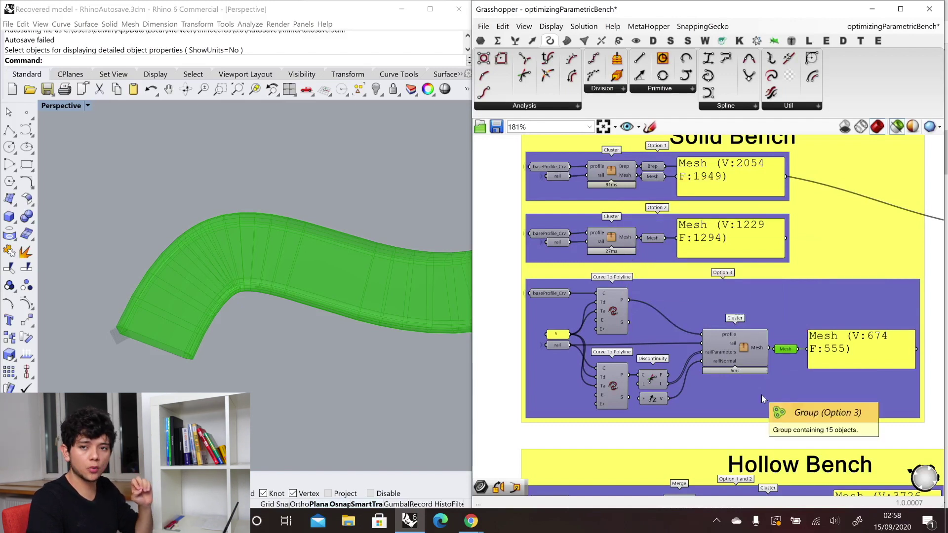
- Switch to the ShapeDiver bench article in Chrome and turn on Hollow in its embedded configurator, inspecting the bench from another angle
{"action": "left_click", "coordinate": [505, 342]}
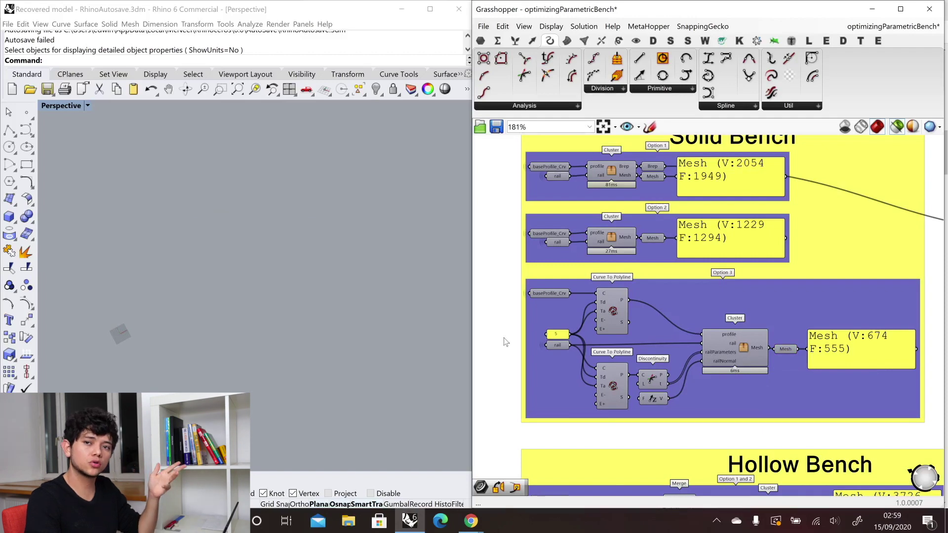
{"action": "mouse_move", "coordinate": [471, 521]}
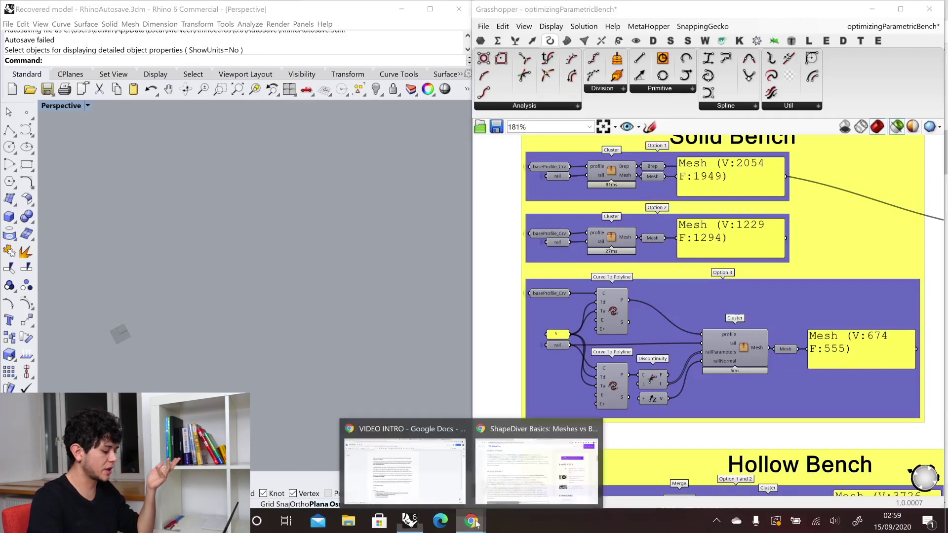
{"action": "left_click", "coordinate": [523, 474]}
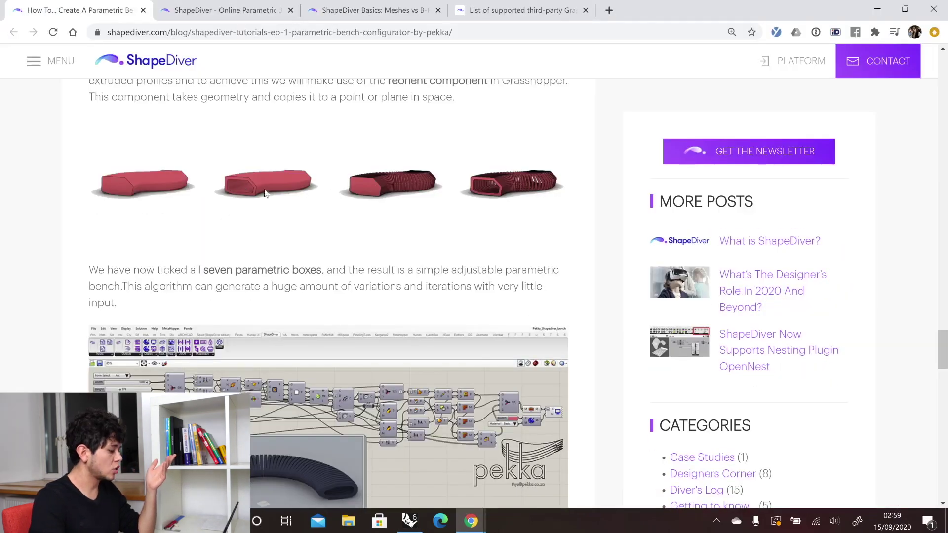
{"action": "scroll", "coordinate": [237, 254], "scroll_direction": "down", "scroll_amount": 15}
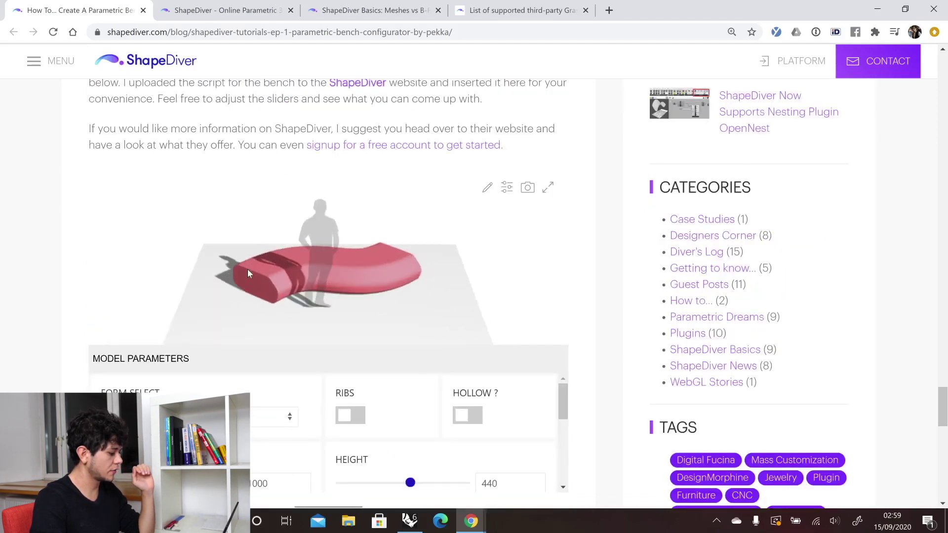
{"action": "left_click", "coordinate": [468, 415]}
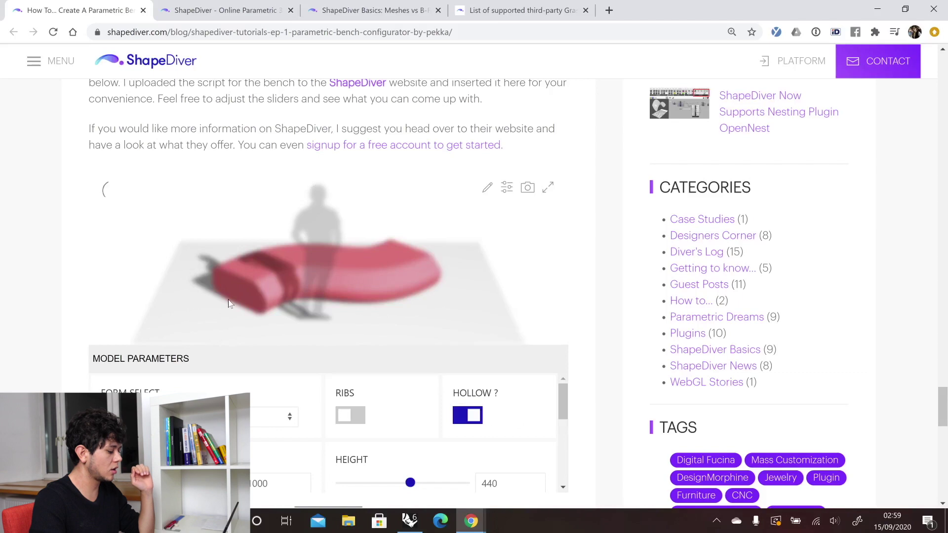
{"action": "left_click_drag", "start_coordinate": [298, 280], "coordinate": [405, 516]}
- Return to Grasshopper and preview the Hollow Bench's baseProfile_Crv, Offset Curve and Merge outputs for Options 1 and 2
{"action": "left_click", "coordinate": [409, 519]}
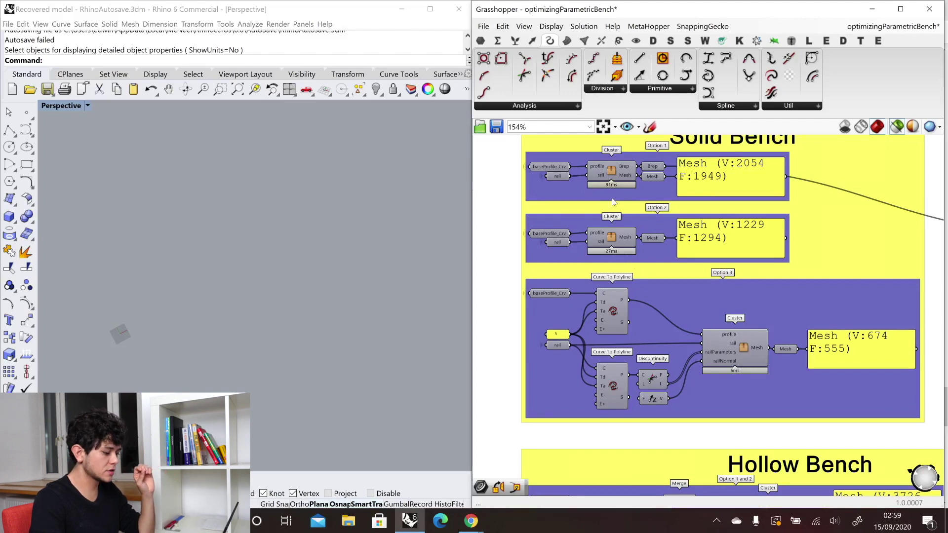
{"action": "scroll", "coordinate": [613, 200], "scroll_direction": "down", "scroll_amount": 5}
{"action": "scroll", "coordinate": [597, 355], "scroll_direction": "up", "scroll_amount": 6}
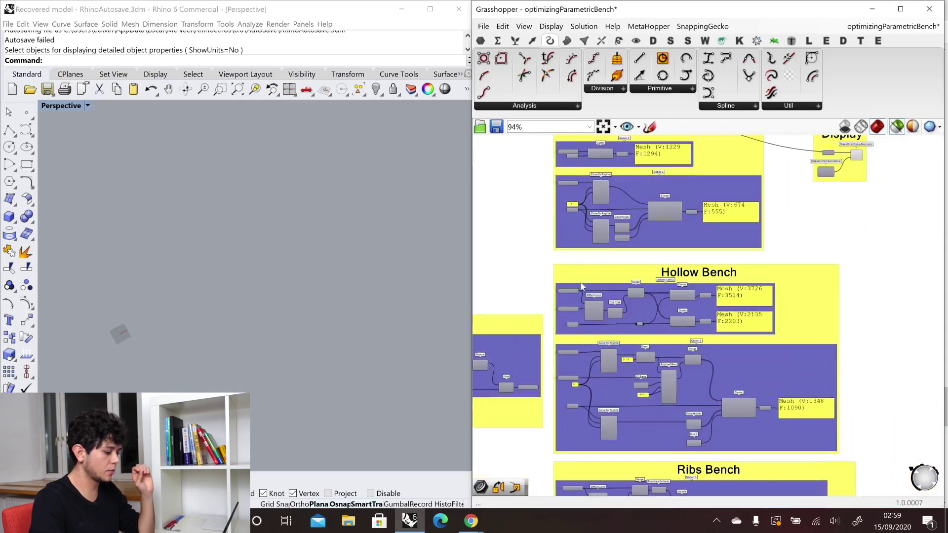
{"action": "left_click", "coordinate": [577, 295]}
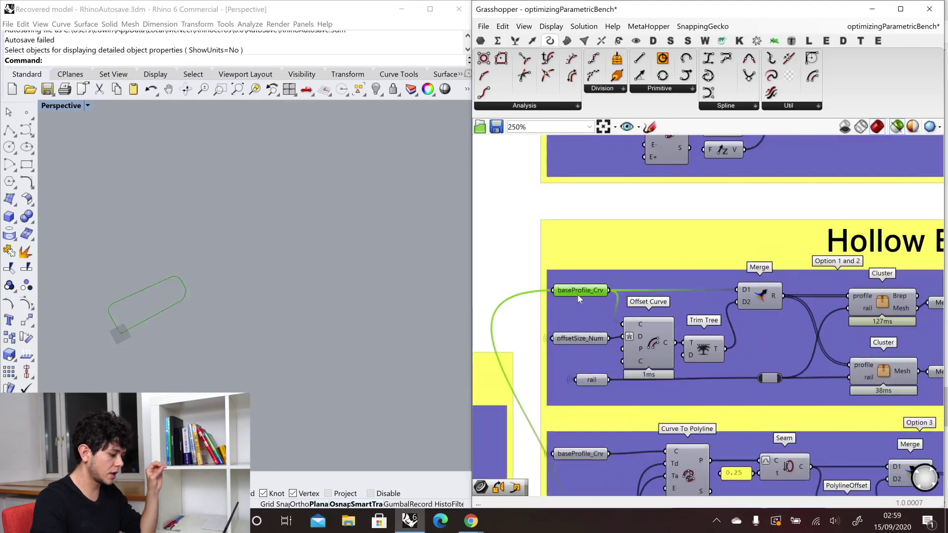
{"action": "left_click", "coordinate": [650, 345]}
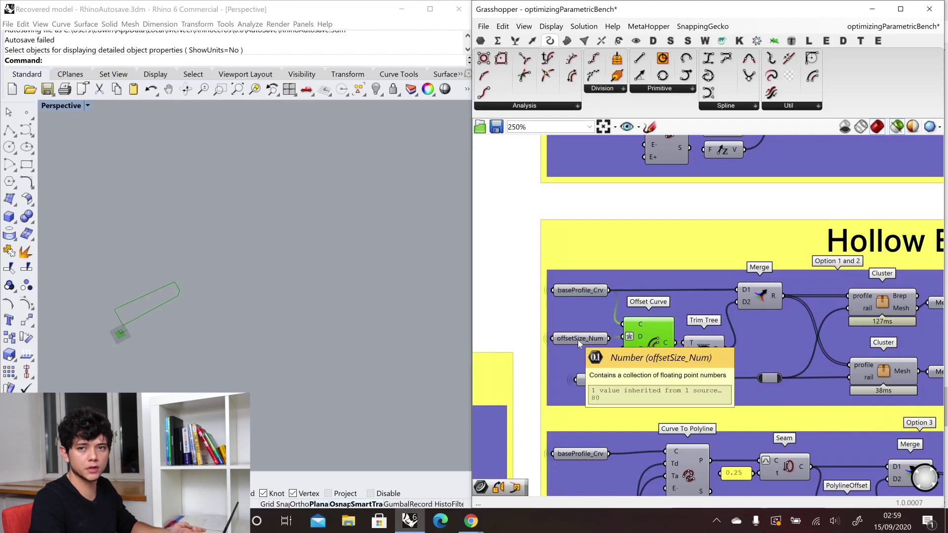
{"action": "left_click", "coordinate": [760, 295]}
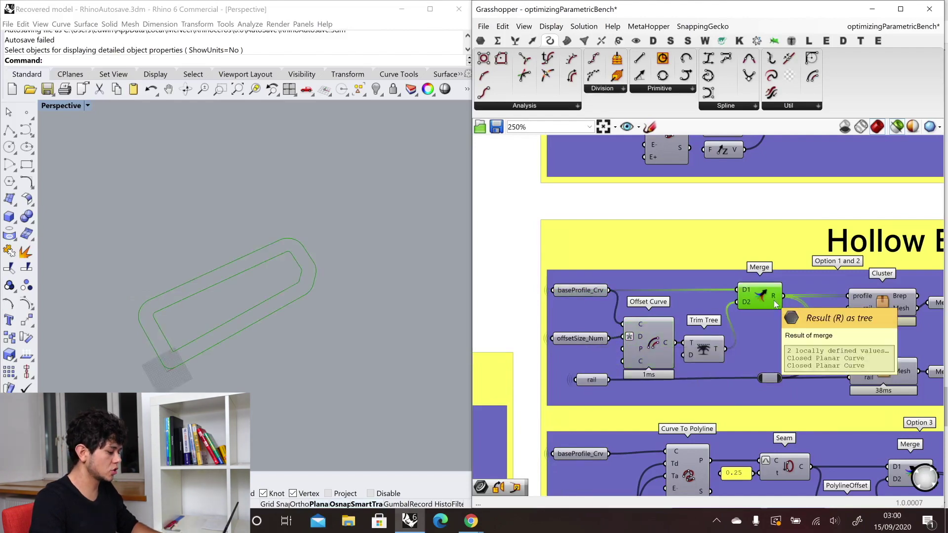
- Open the Hollow Bench's Option 1 cluster, the one with Brep and Mesh outputs
{"action": "scroll", "coordinate": [775, 306], "scroll_direction": "down", "scroll_amount": 2}
{"action": "scroll", "coordinate": [777, 313], "scroll_direction": "up", "scroll_amount": 2}
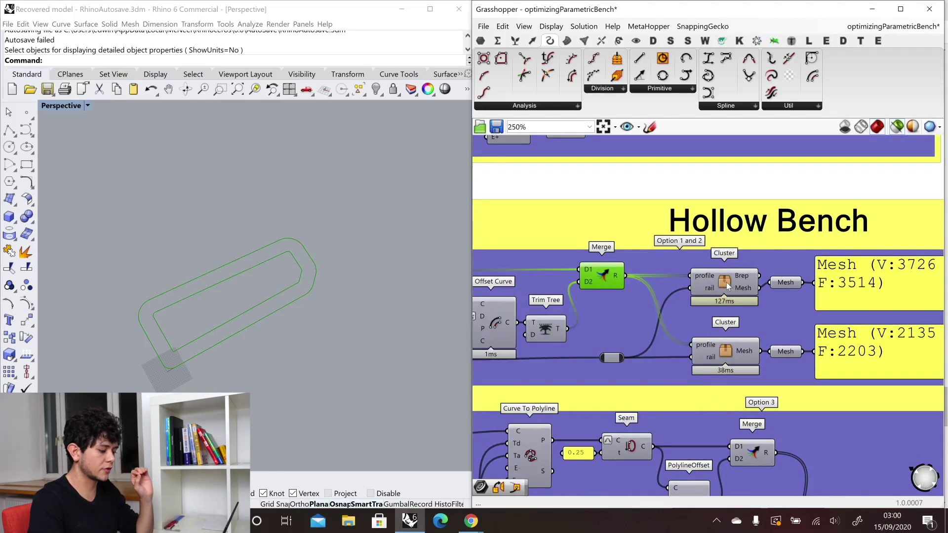
{"action": "left_click", "coordinate": [727, 282]}
{"action": "double_click", "coordinate": [726, 282]}
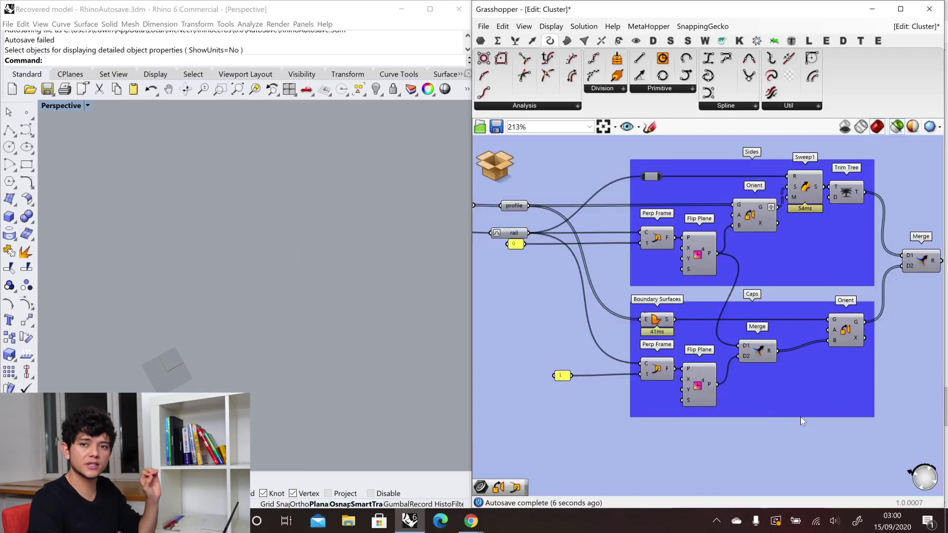
- Preview the Sides group's Orient and Sweep1 outputs, starting Rhino's What command between the two
{"action": "left_click", "coordinate": [762, 217]}
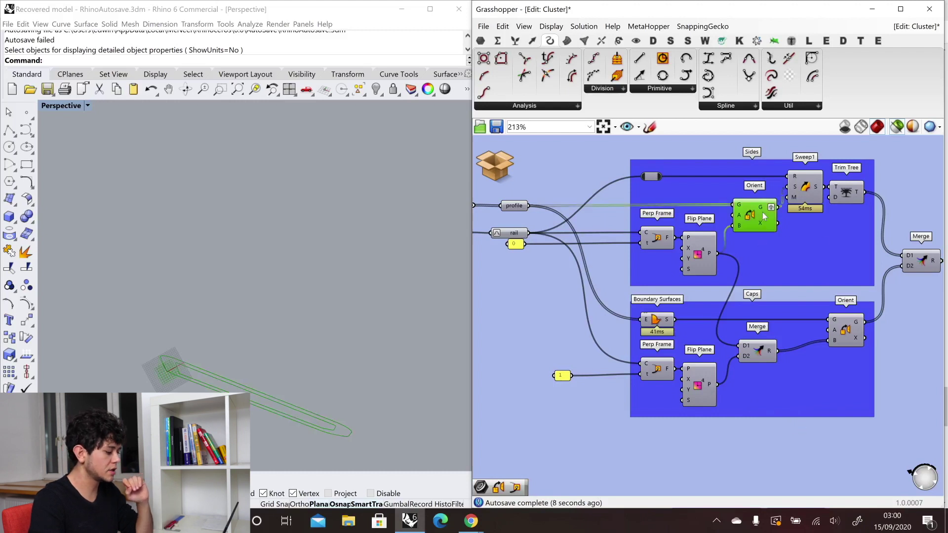
{"action": "left_click", "coordinate": [294, 384]}
{"action": "type", "text": "What"}
{"action": "key", "text": "Return"}
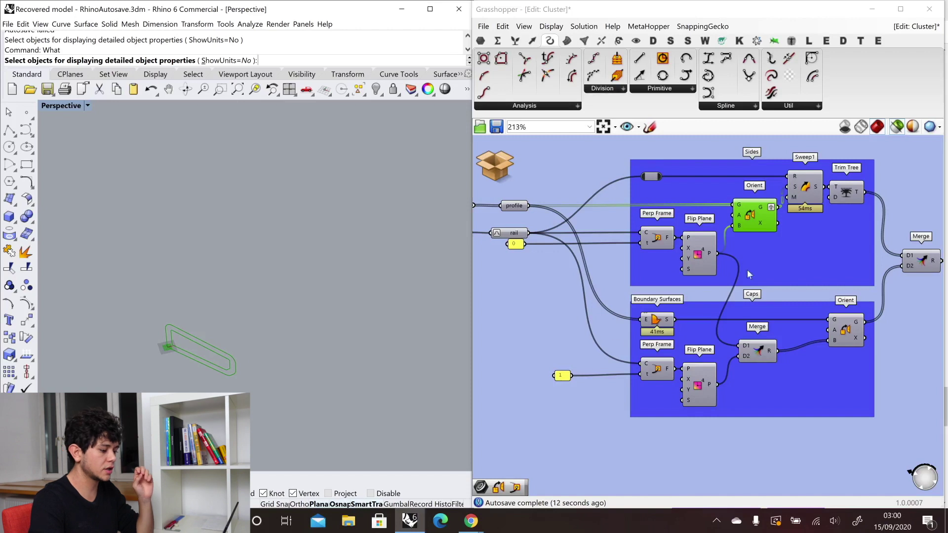
{"action": "left_click", "coordinate": [809, 186]}
{"action": "right_click_drag", "start_coordinate": [729, 230], "coordinate": [681, 217]}
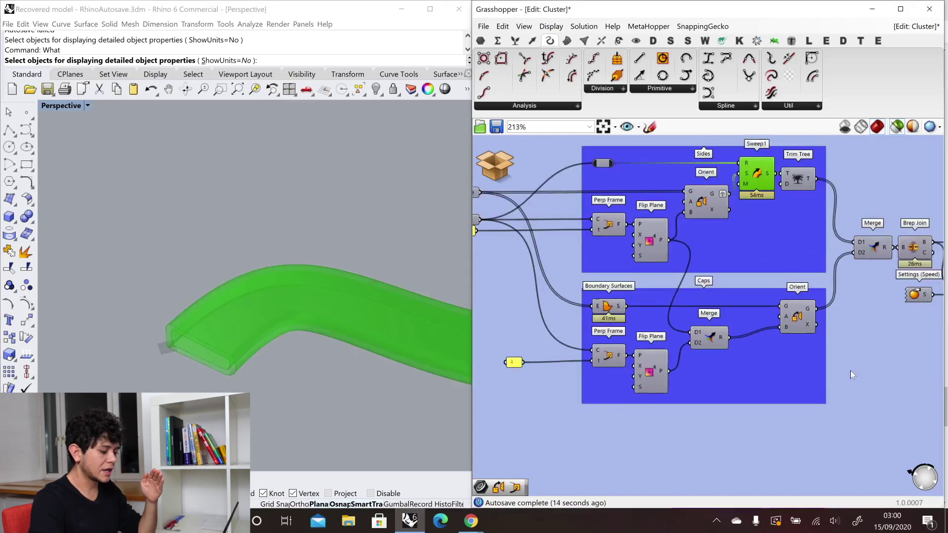
- Preview the Caps group's Boundary Surfaces and the Brep Join output, and return to the main definition
{"action": "left_click", "coordinate": [607, 309]}
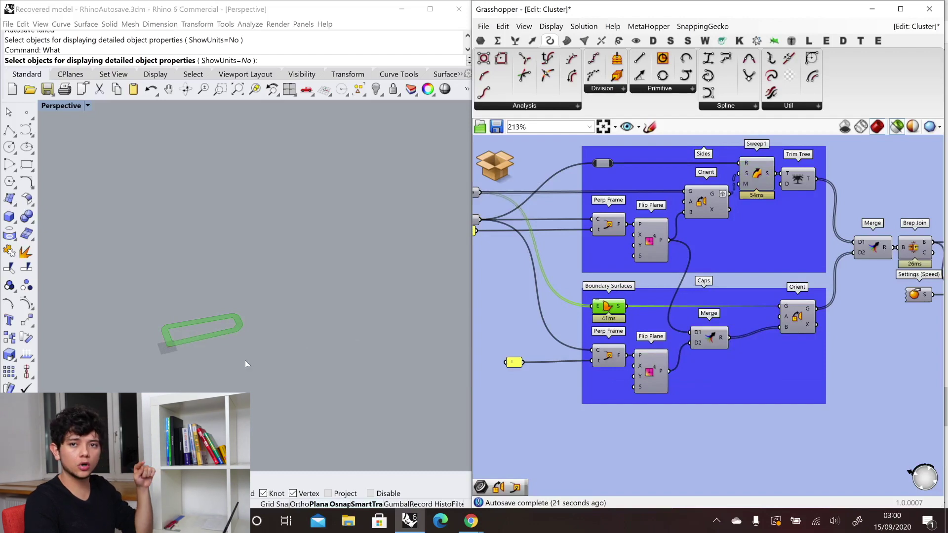
{"action": "left_click", "coordinate": [914, 247]}
{"action": "scroll", "coordinate": [642, 341], "scroll_direction": "down", "scroll_amount": 1}
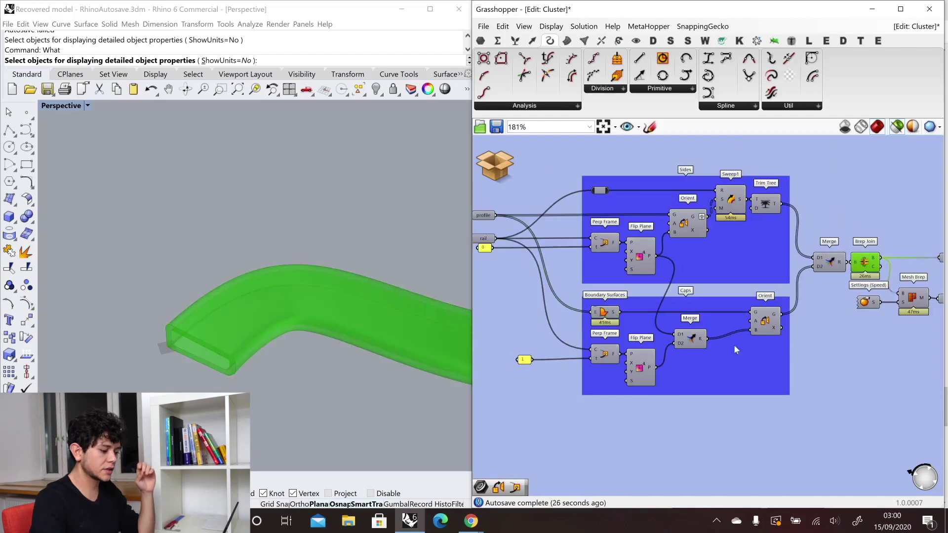
{"action": "left_click", "coordinate": [261, 334]}
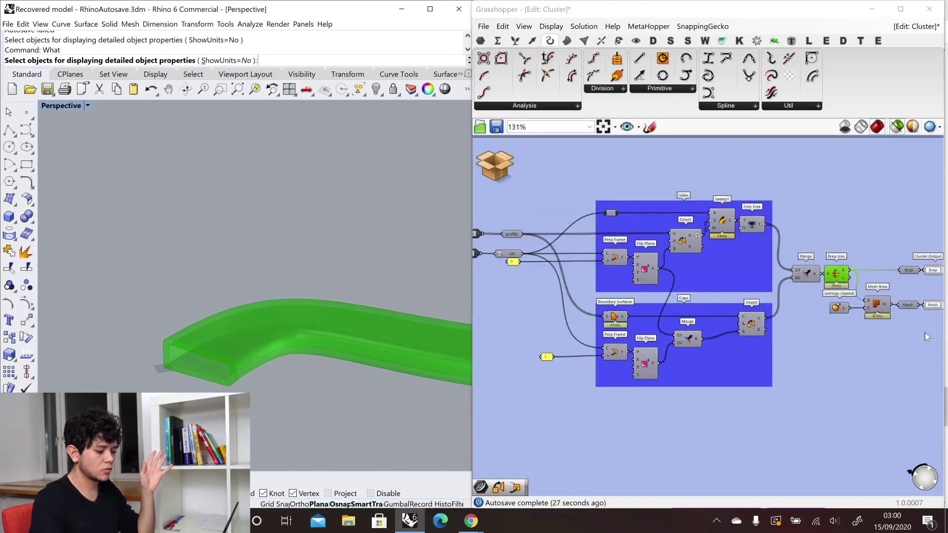
{"action": "scroll", "coordinate": [840, 307], "scroll_direction": "up", "scroll_amount": 3}
{"action": "left_click", "coordinate": [784, 294]}
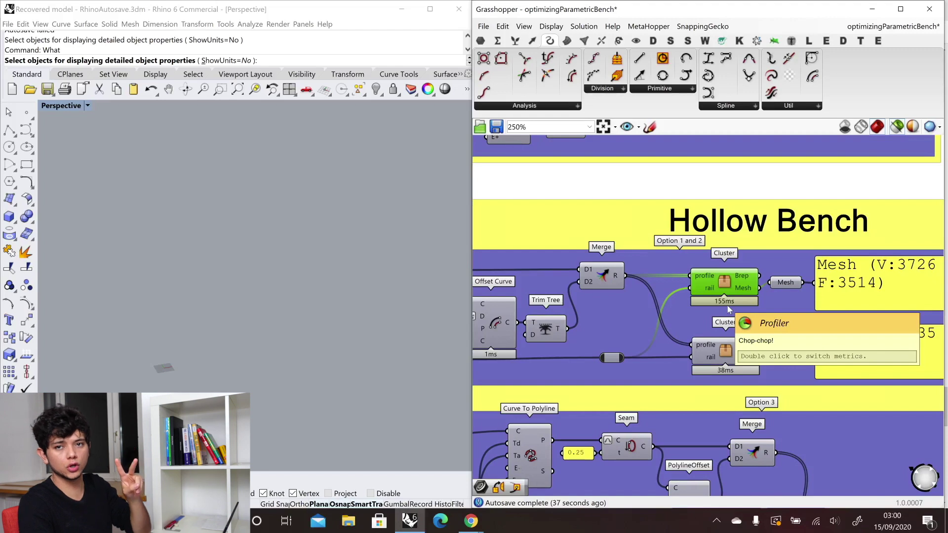
- Preview the Mesh output of hollow bench Option 1 and open the Option 2 cluster
{"action": "scroll", "coordinate": [797, 305], "scroll_direction": "up", "scroll_amount": 2}
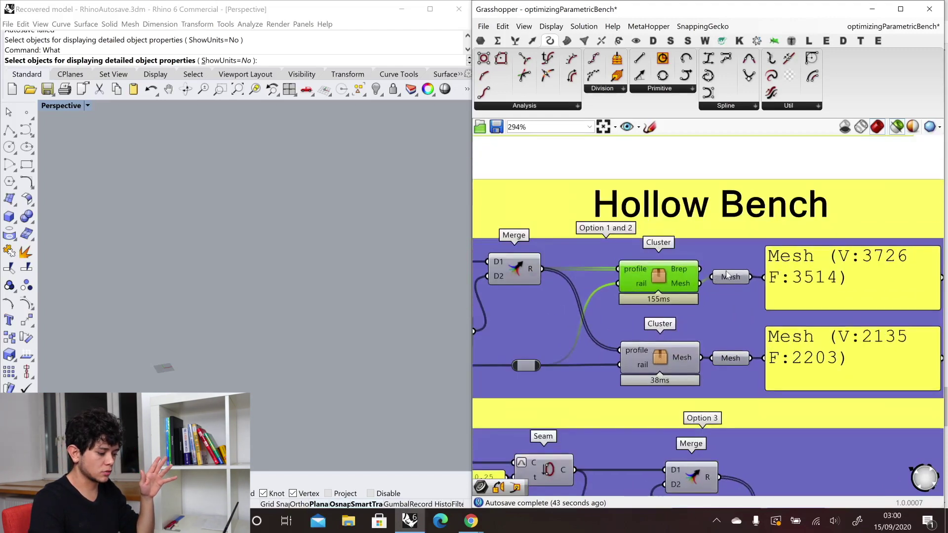
{"action": "left_click", "coordinate": [674, 364]}
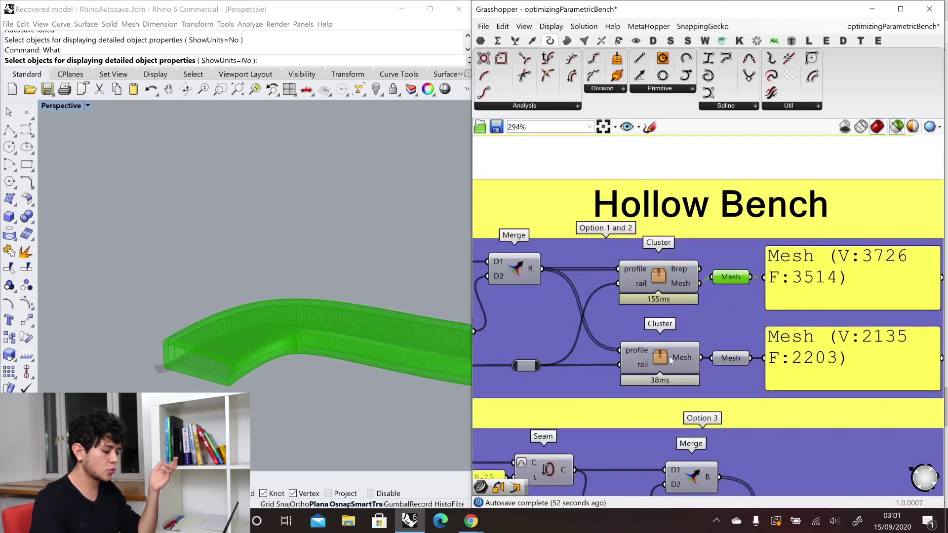
{"action": "double_click", "coordinate": [667, 357]}
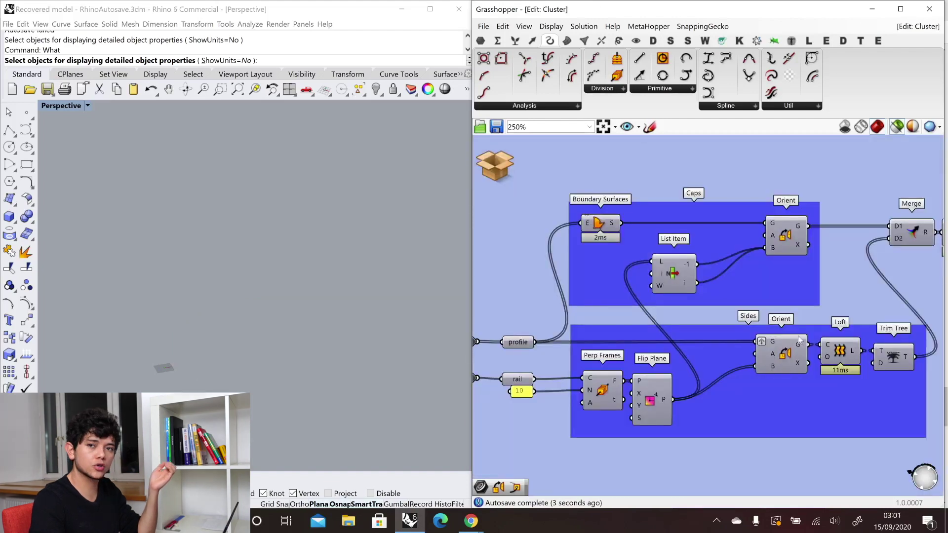
- Preview the profile curves and the Sides group's Orient and Loft outputs inside the Option 2 cluster
{"action": "left_click", "coordinate": [517, 342]}
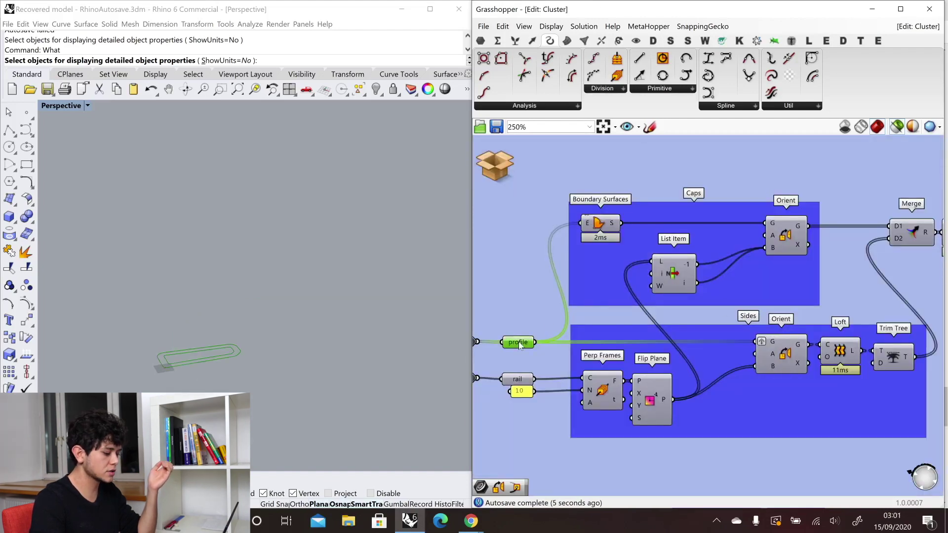
{"action": "left_click", "coordinate": [783, 363]}
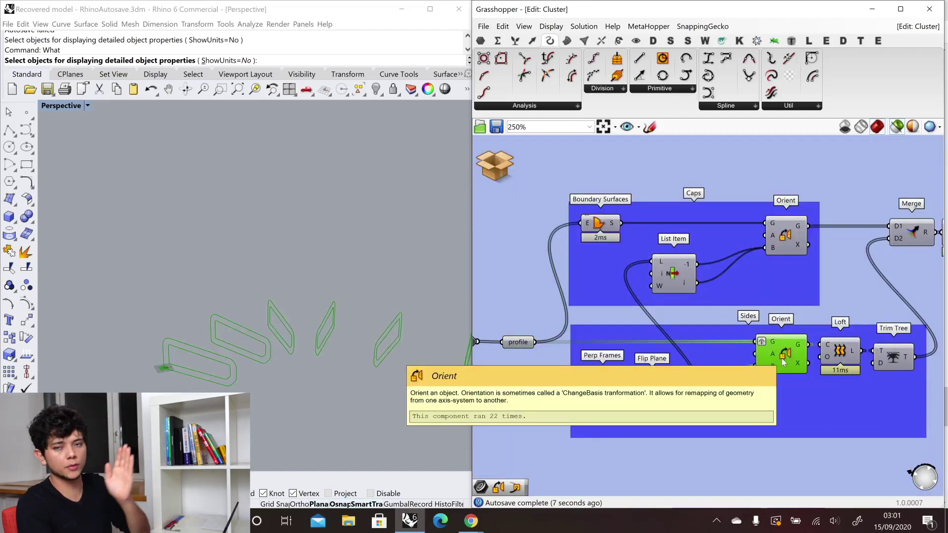
{"action": "left_click", "coordinate": [852, 360]}
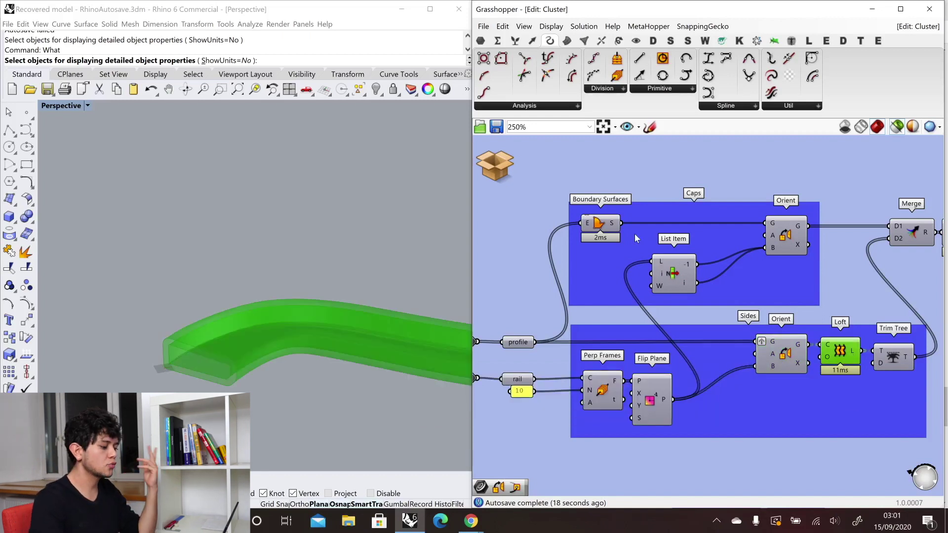
- Preview the Caps group's Boundary Surfaces and Orient outputs and the Mesh Brep result, and return to the main definition
{"action": "left_click", "coordinate": [599, 223]}
{"action": "scroll", "coordinate": [557, 251], "scroll_direction": "down", "scroll_amount": 2}
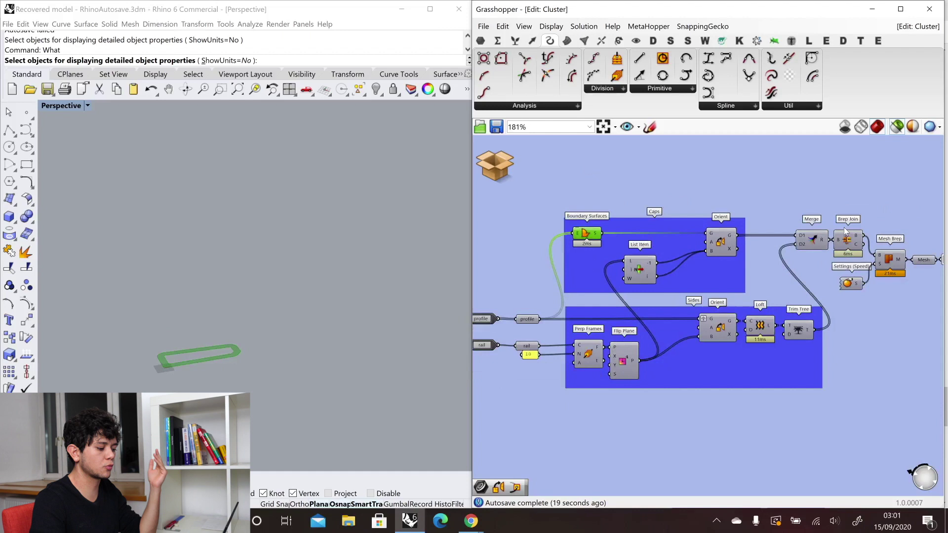
{"action": "left_click", "coordinate": [732, 248]}
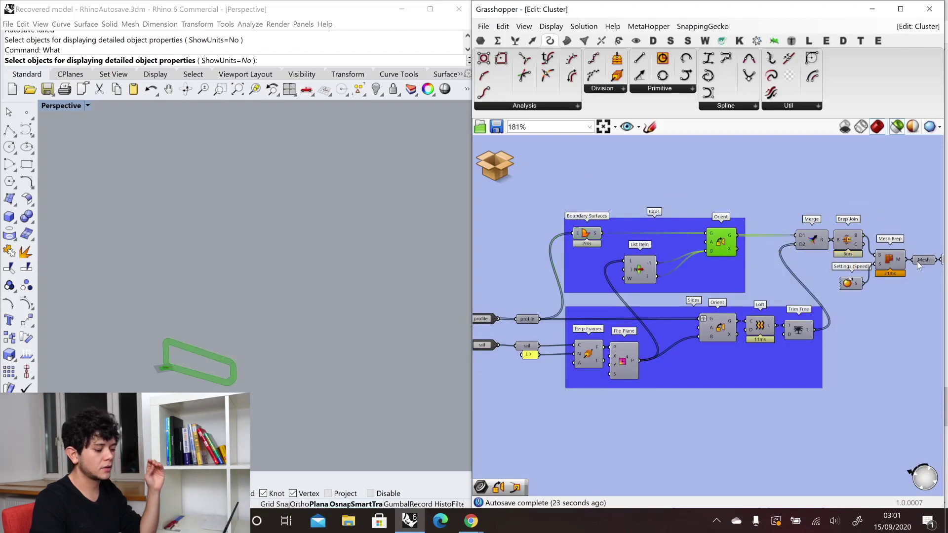
{"action": "left_click", "coordinate": [891, 261]}
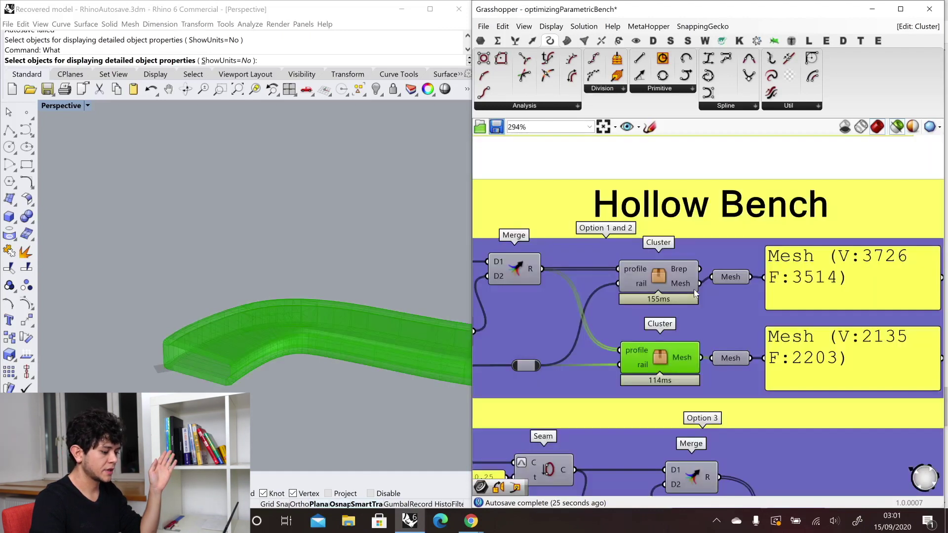
{"action": "left_click", "coordinate": [496, 127]}
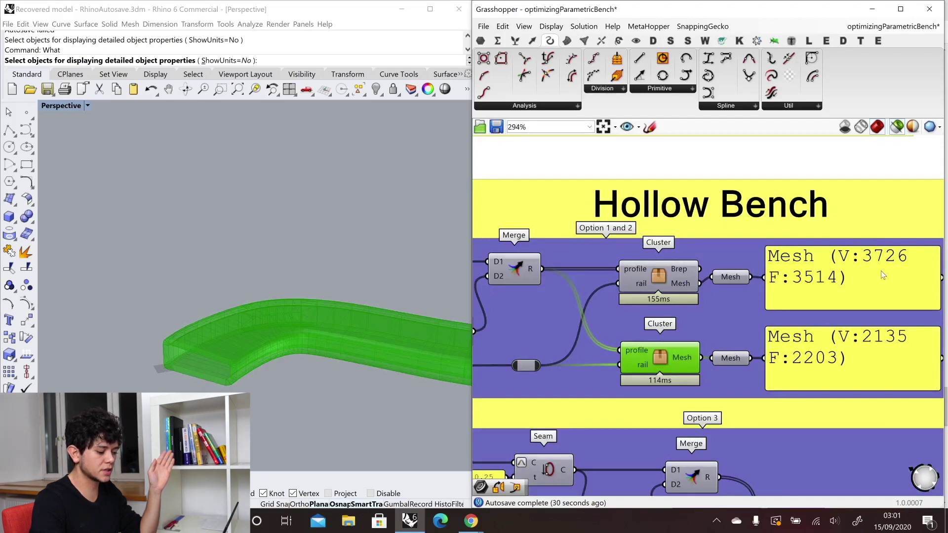
- Clear the selection and examine the Hollow Bench's Option 3 group, from its Curve To Polyline components to its cluster
{"action": "left_click", "coordinate": [689, 221]}
{"action": "scroll", "coordinate": [689, 221], "scroll_direction": "down", "scroll_amount": 4}
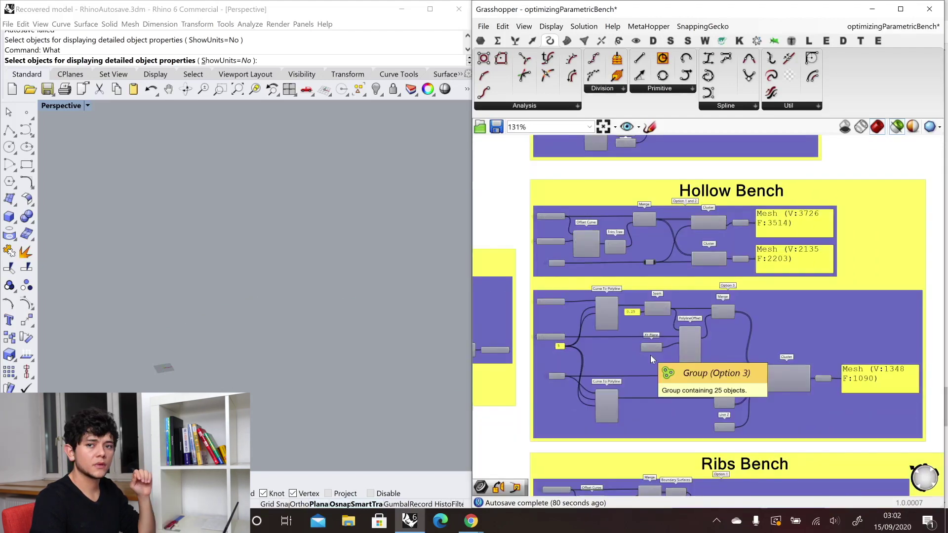
{"action": "scroll", "coordinate": [650, 355], "scroll_direction": "up", "scroll_amount": 3}
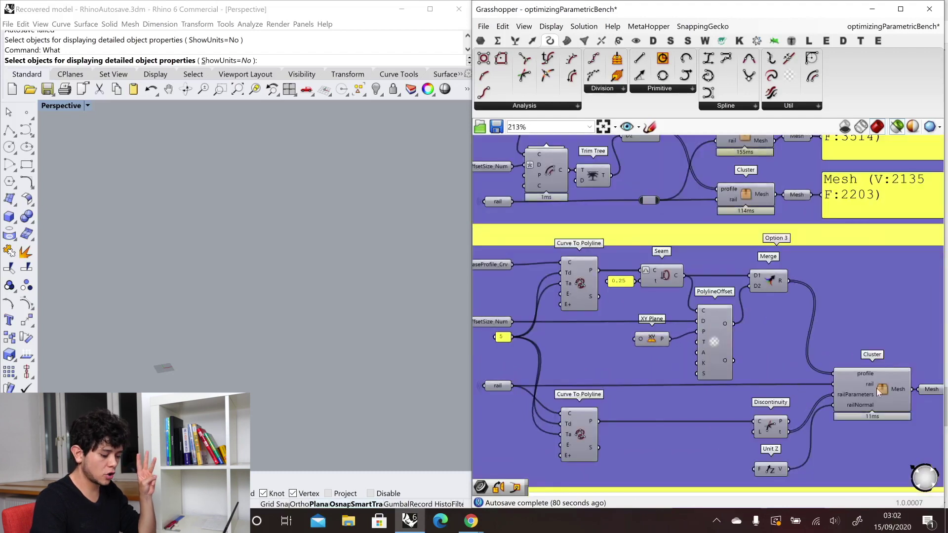
{"action": "scroll", "coordinate": [874, 402], "scroll_direction": "down", "scroll_amount": 1}
{"action": "scroll", "coordinate": [874, 403], "scroll_direction": "up", "scroll_amount": 1}
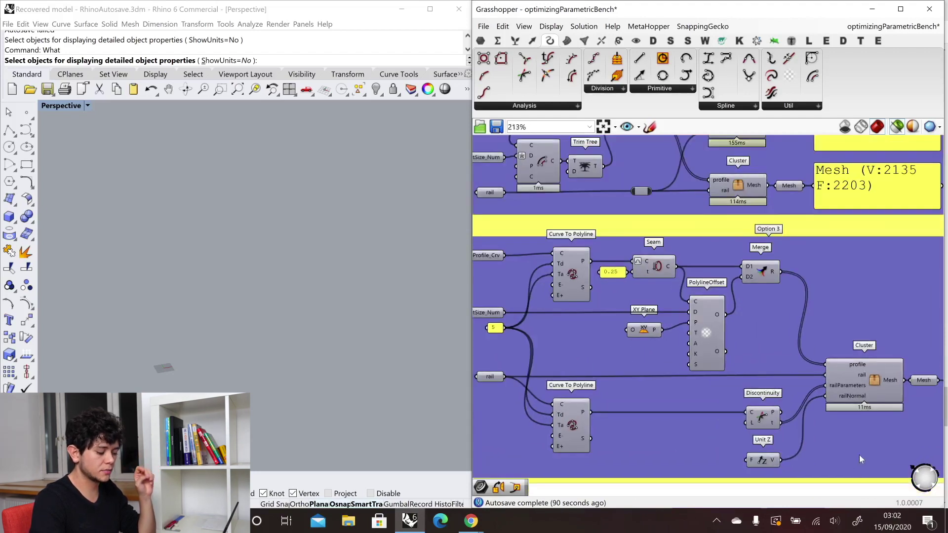
- Preview the baseProfile_Crv input and the upper Curve To Polyline output in the Hollow Bench's Option 3 group
{"action": "scroll", "coordinate": [727, 398], "scroll_direction": "down", "scroll_amount": 1}
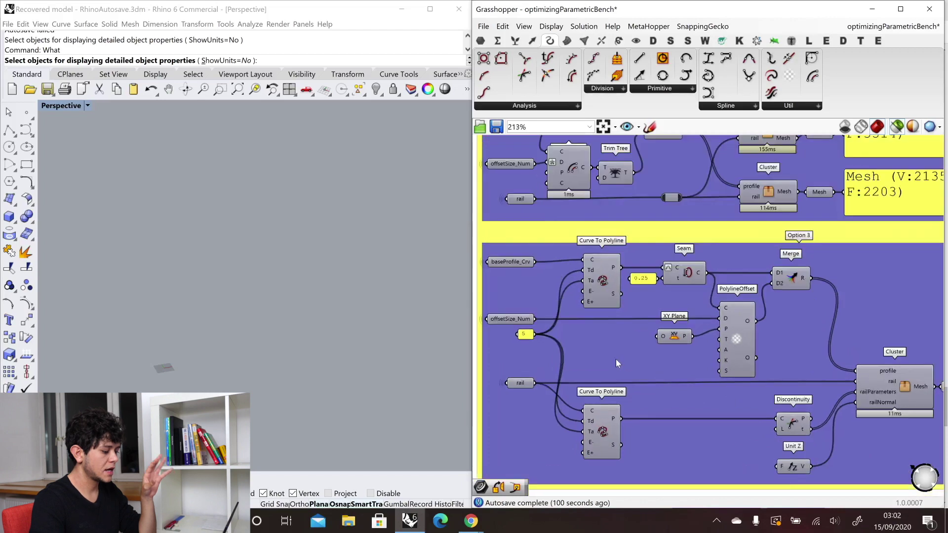
{"action": "scroll", "coordinate": [615, 359], "scroll_direction": "up", "scroll_amount": 1}
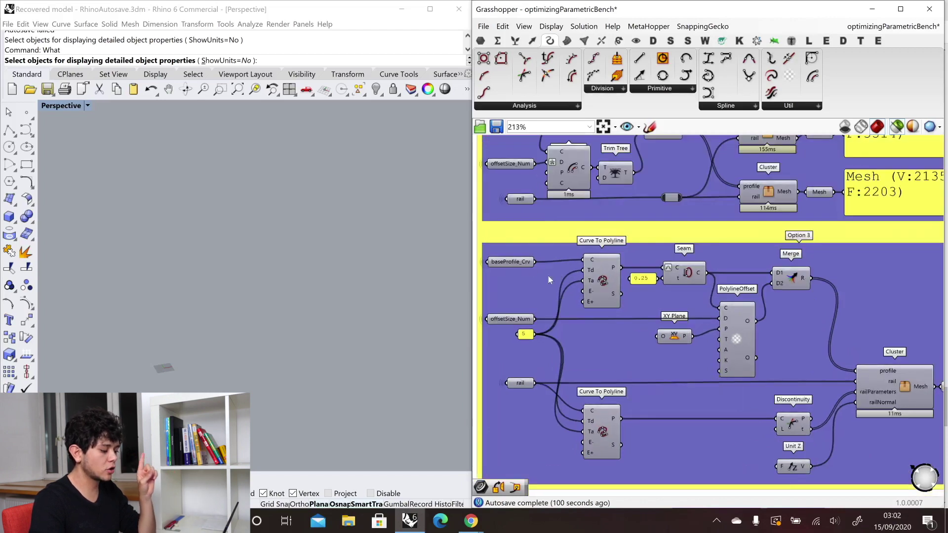
{"action": "left_click", "coordinate": [521, 263]}
{"action": "left_click", "coordinate": [602, 280]}
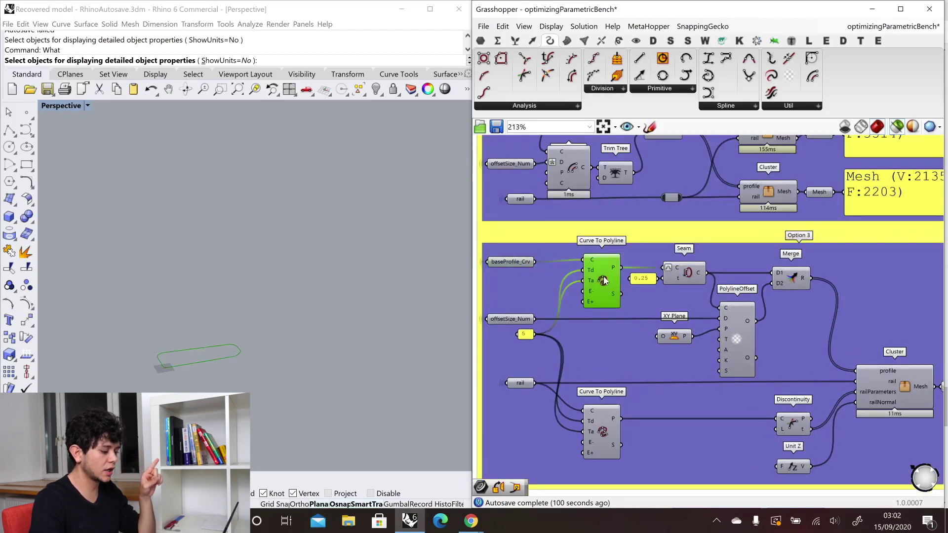
{"action": "scroll", "coordinate": [651, 404], "scroll_direction": "down", "scroll_amount": 1}
{"action": "scroll", "coordinate": [571, 223], "scroll_direction": "up", "scroll_amount": 1}
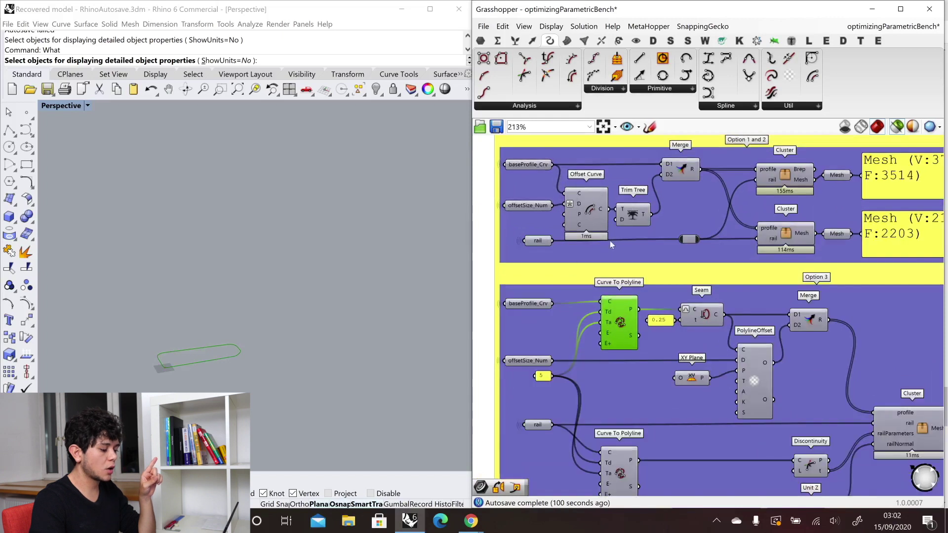
- Compare the Offset Curve output of the Option 1 and 2 group with Option 3's PolylineOffset output
{"action": "left_click", "coordinate": [588, 211]}
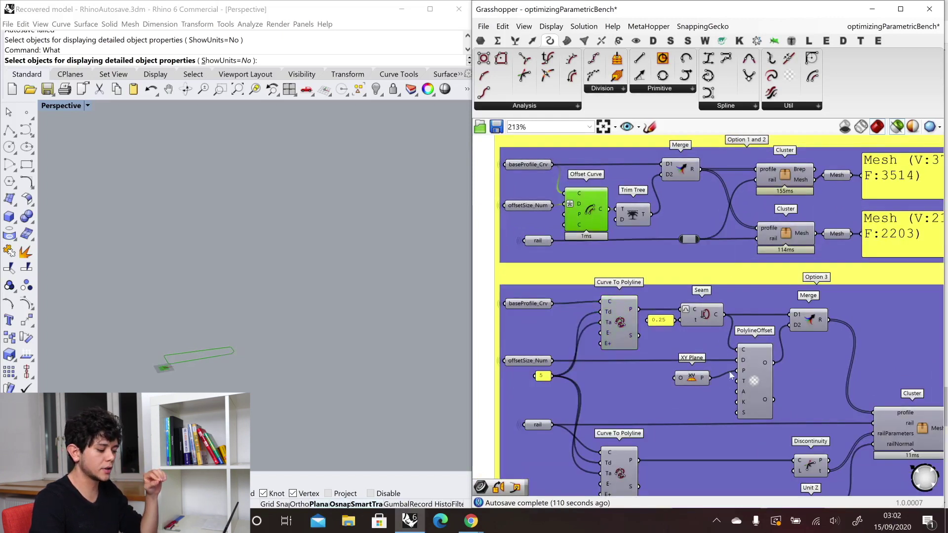
{"action": "left_click", "coordinate": [754, 387]}
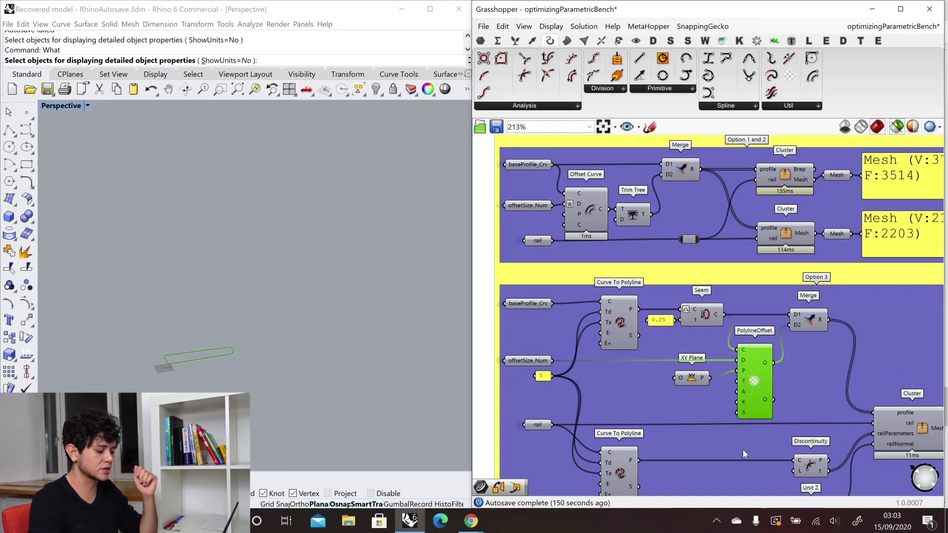
{"action": "scroll", "coordinate": [742, 448], "scroll_direction": "up", "scroll_amount": 2}
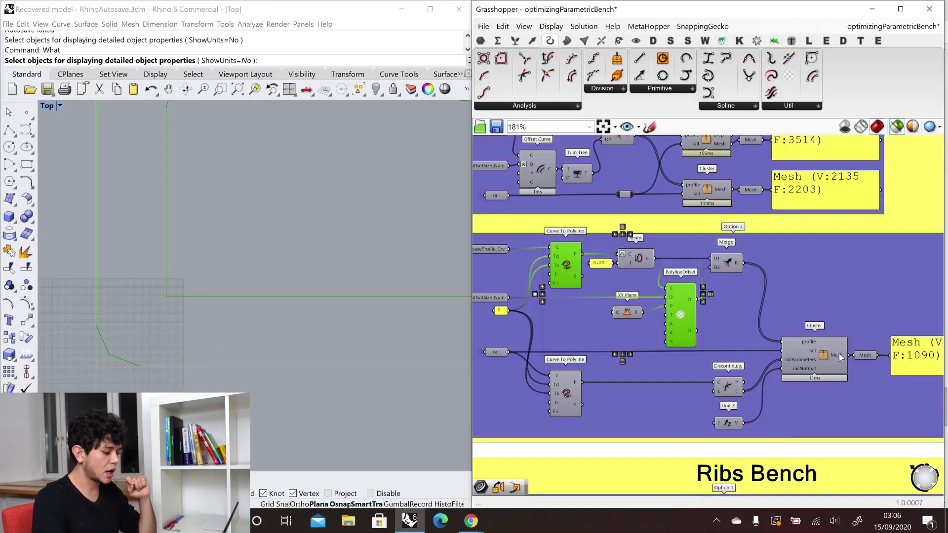
- Open the Option 3 cluster and examine the Caps group's LoftMesh C# Script output, including the cap's corner faces
{"action": "left_click", "coordinate": [827, 356]}
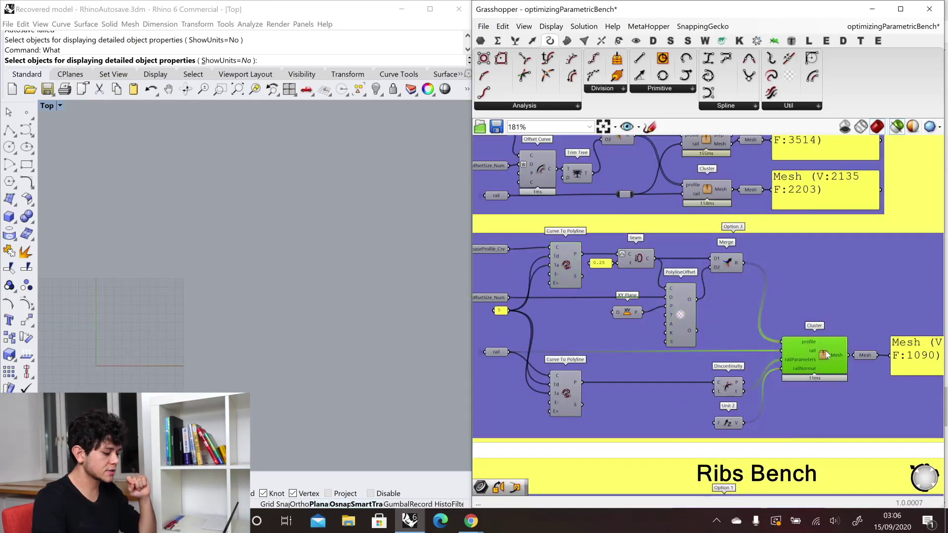
{"action": "double_click", "coordinate": [827, 355]}
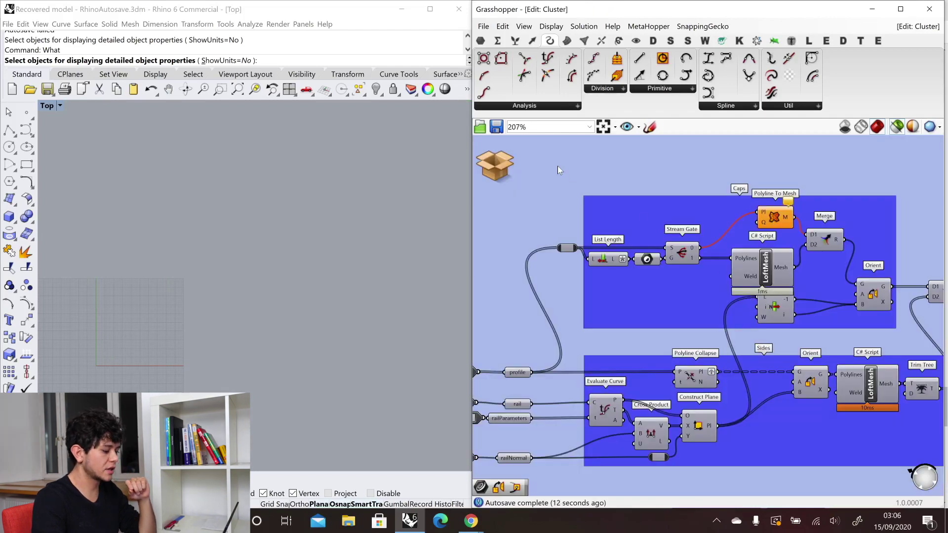
{"action": "left_click_drag", "start_coordinate": [558, 166], "coordinate": [911, 328]}
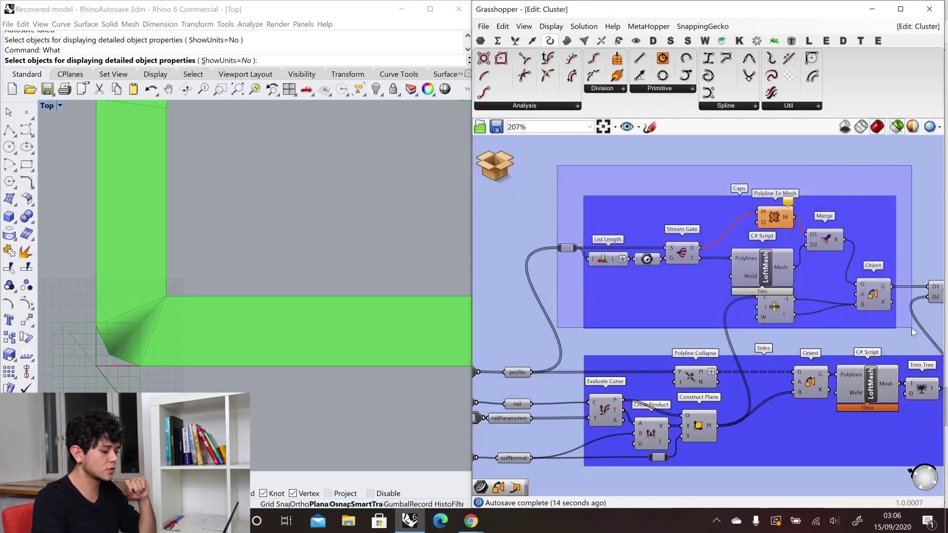
{"action": "left_click", "coordinate": [736, 245]}
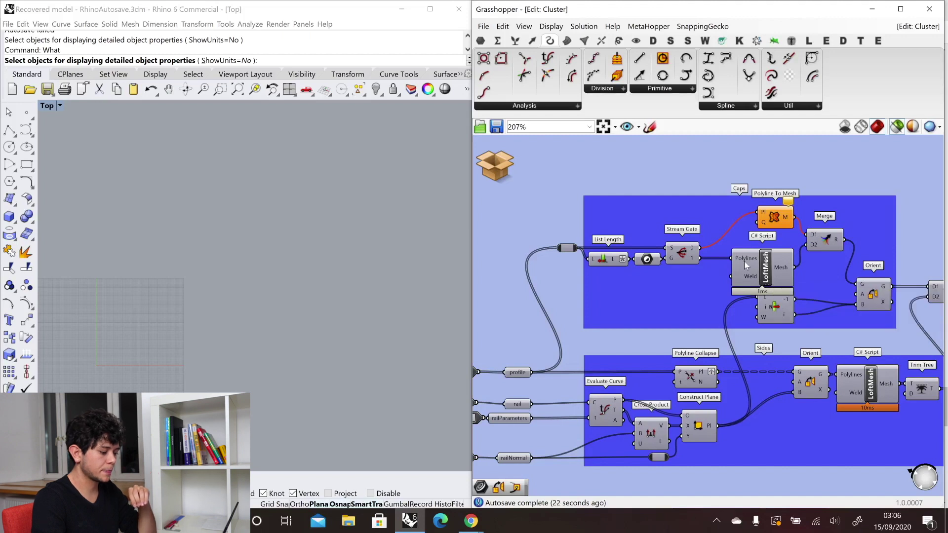
{"action": "mouse_move", "coordinate": [744, 261]}
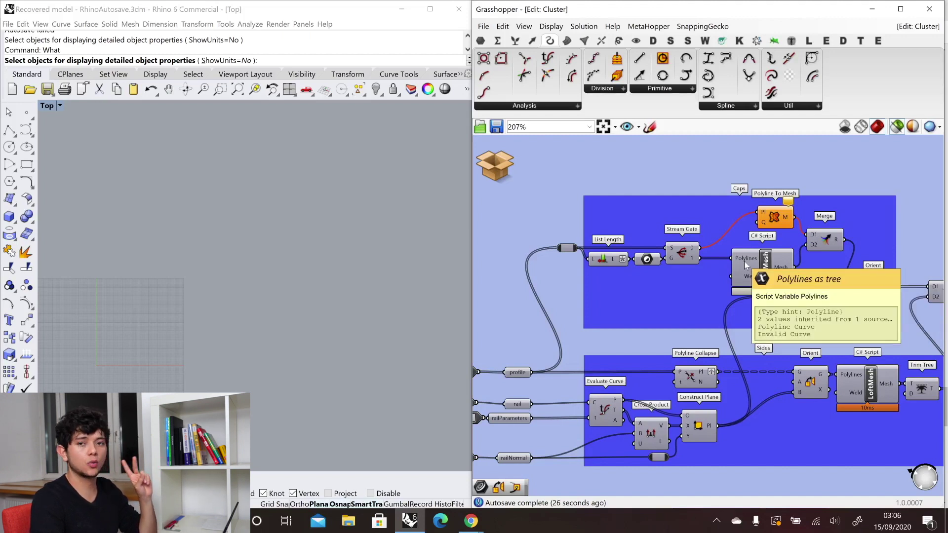
{"action": "left_click", "coordinate": [752, 268]}
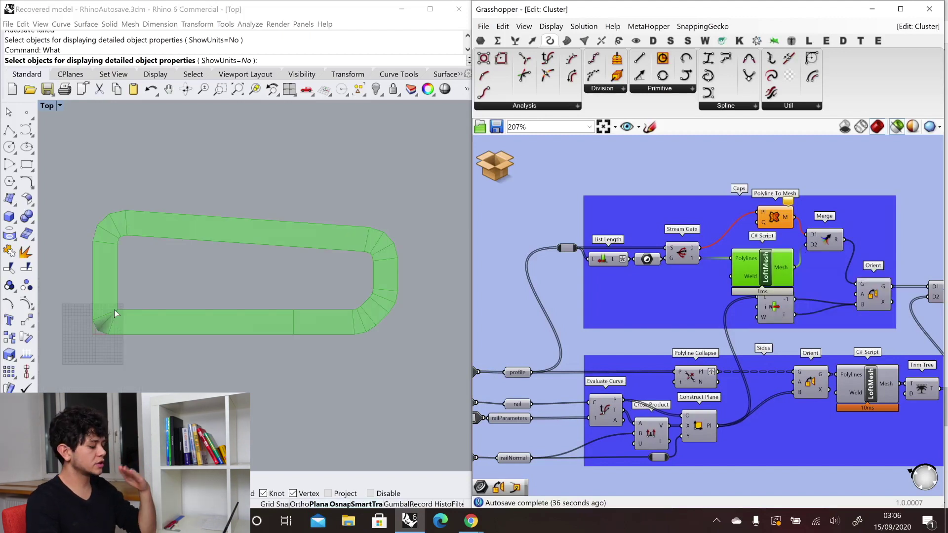
{"action": "scroll", "coordinate": [114, 310], "scroll_direction": "up", "scroll_amount": 6}
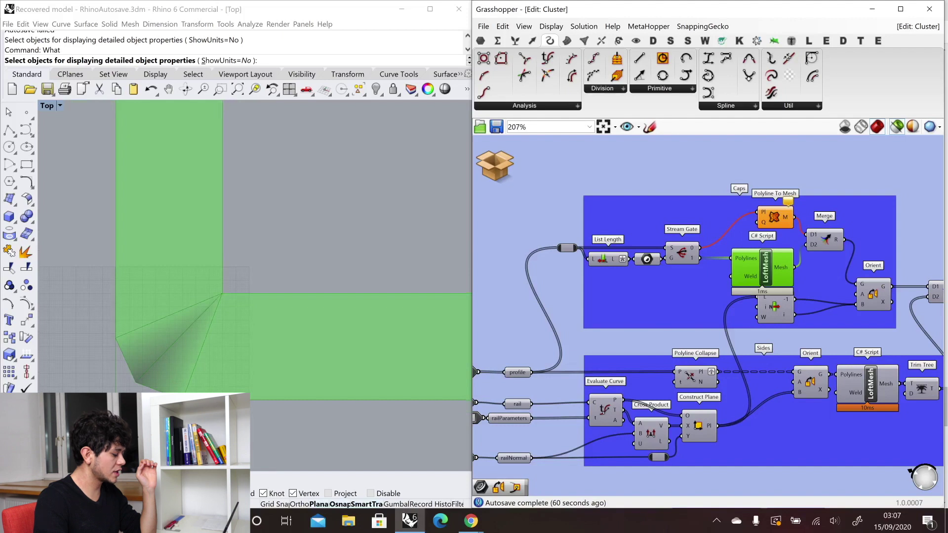
{"action": "right_click_drag", "start_coordinate": [259, 364], "coordinate": [259, 372]}
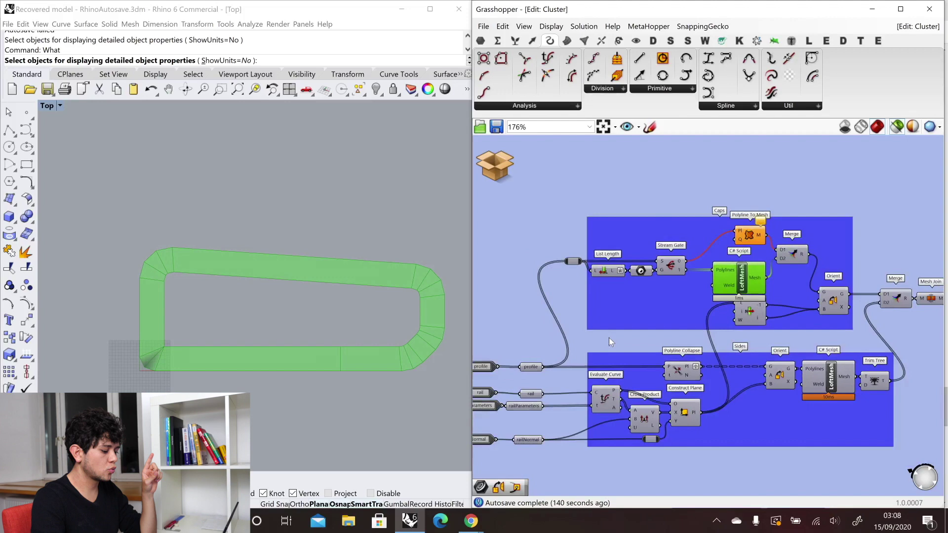
{"action": "scroll", "coordinate": [608, 337], "scroll_direction": "up", "scroll_amount": 3}
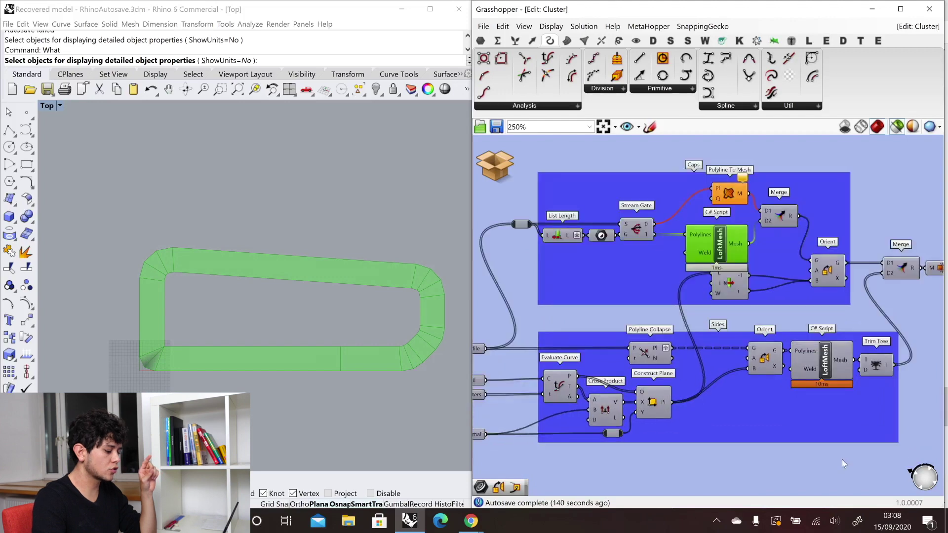
- Preview the Sides group's Orient and LoftMesh C# Script outputs in the perspective view
{"action": "left_click", "coordinate": [623, 333]}
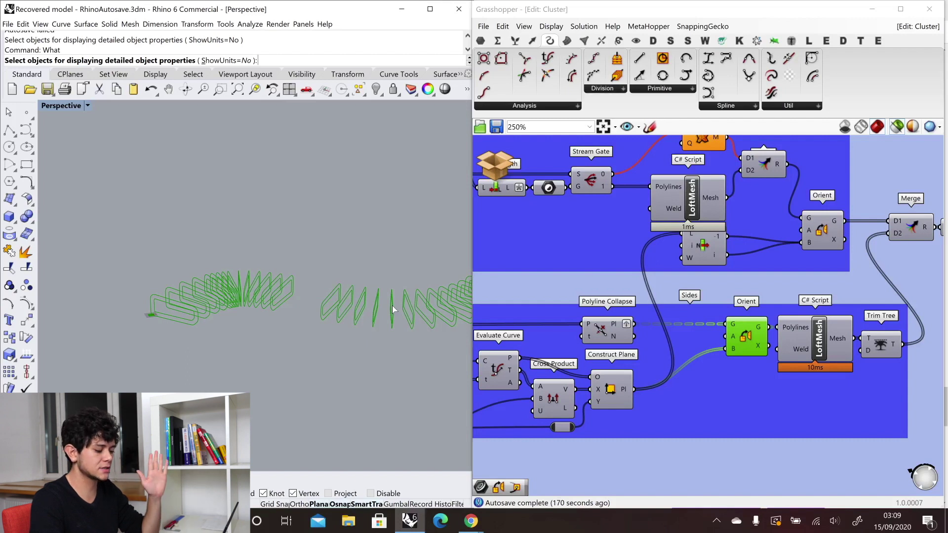
{"action": "left_click", "coordinate": [818, 341]}
{"action": "right_click", "coordinate": [260, 325]}
{"action": "scroll", "coordinate": [197, 310], "scroll_direction": "up", "scroll_amount": 3}
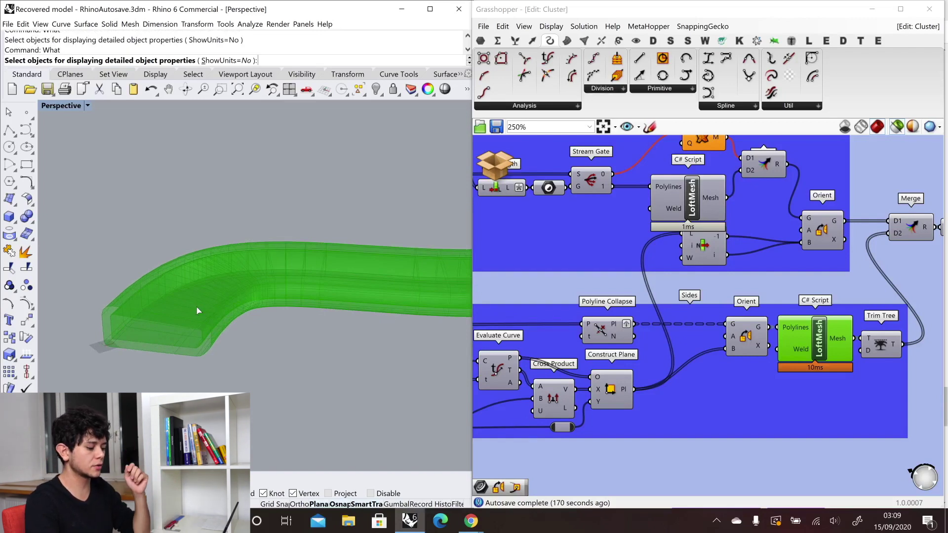
- Preview the Caps group's Orient, Trim Tree and Mesh Join outputs, and return to the main definition's Hollow Bench mesh panels
{"action": "right_click_drag", "start_coordinate": [855, 275], "coordinate": [701, 276]}
{"action": "left_click", "coordinate": [671, 239]}
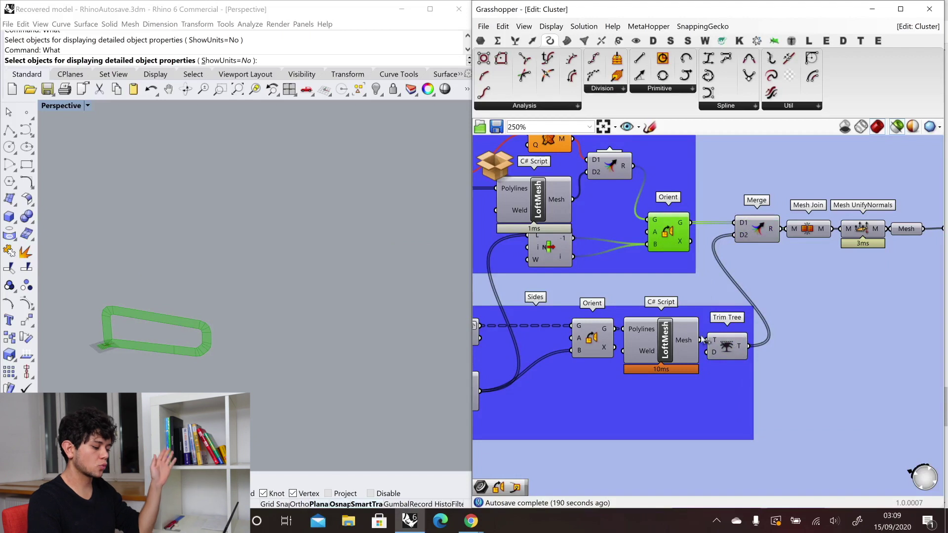
{"action": "left_click", "coordinate": [723, 345]}
{"action": "left_click", "coordinate": [807, 229]}
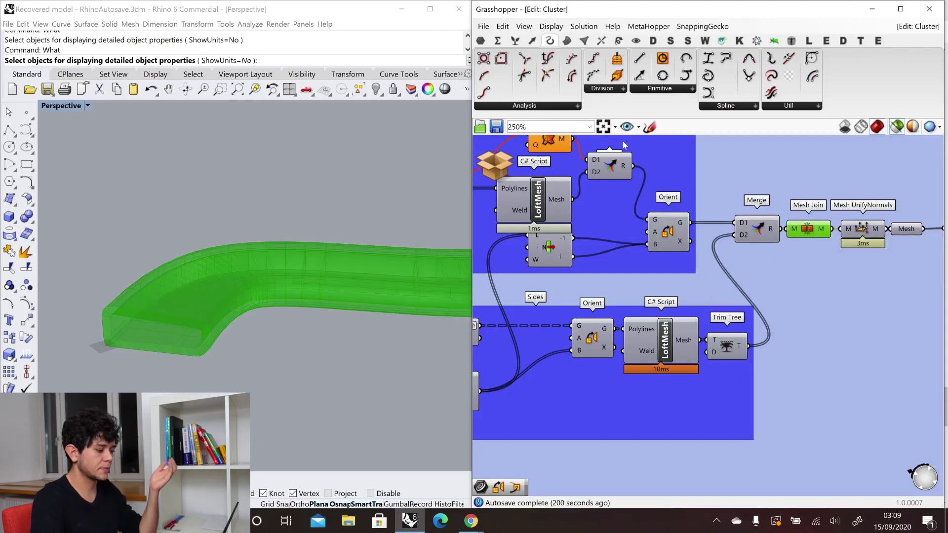
{"action": "left_click", "coordinate": [509, 155]}
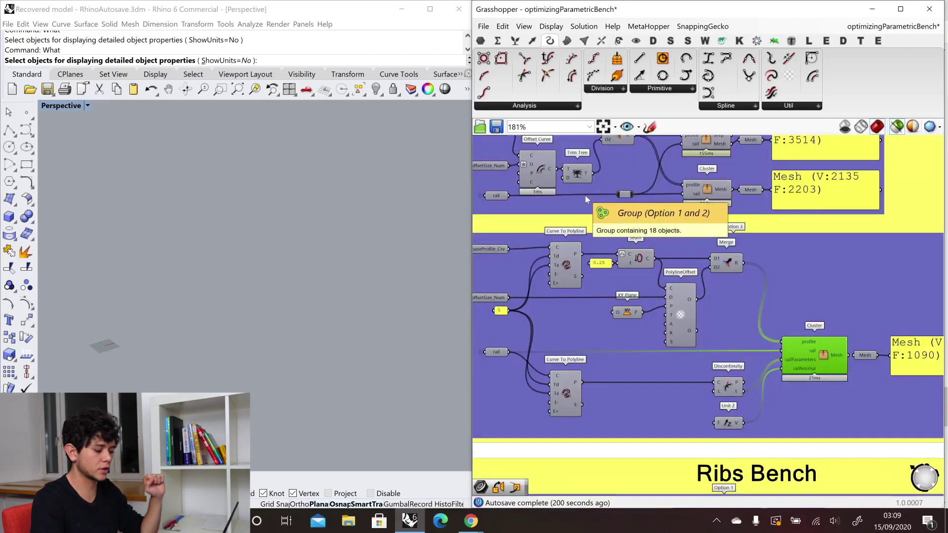
{"action": "scroll", "coordinate": [584, 195], "scroll_direction": "down", "scroll_amount": 1}
{"action": "scroll", "coordinate": [694, 189], "scroll_direction": "up", "scroll_amount": 1}
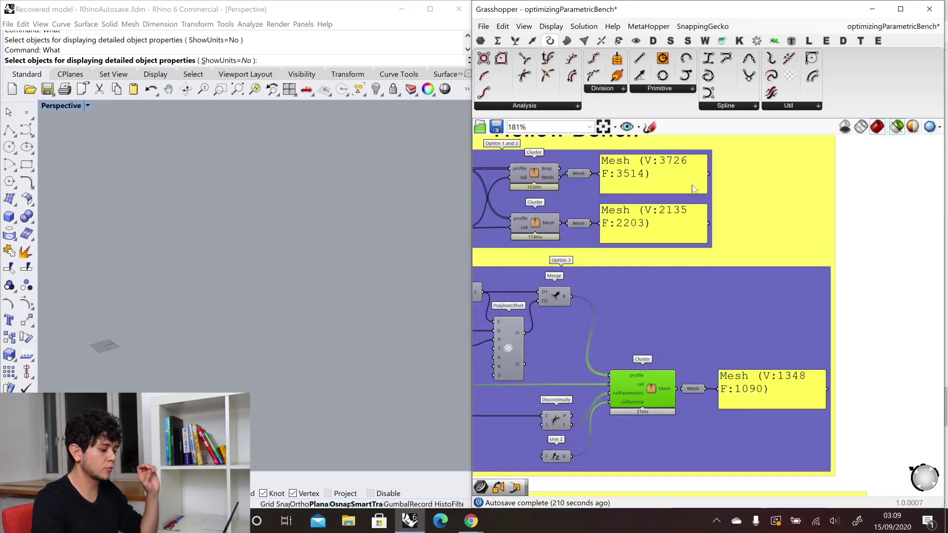
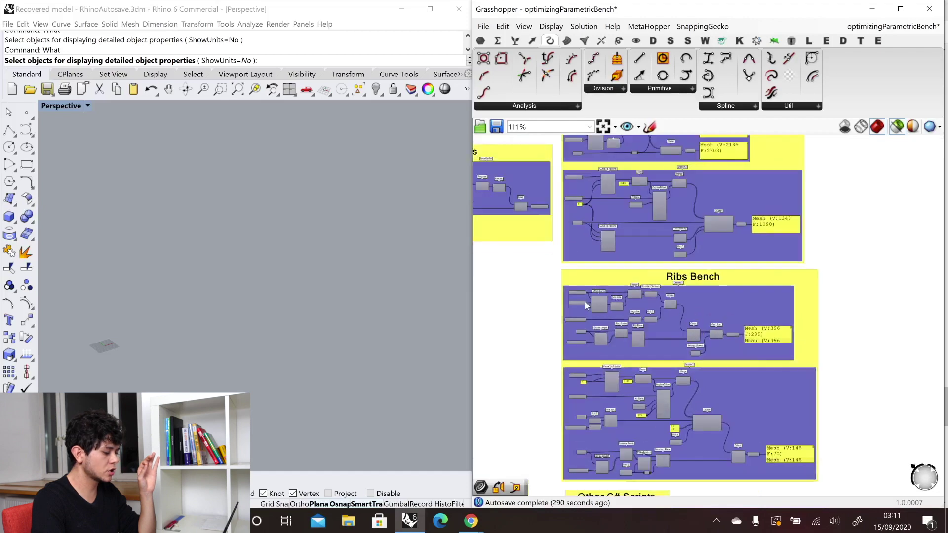
- Preview the Ribs Bench Option 1 chain from baseProfile_Crv through Merge and Boundary Surfaces to Extrude
{"action": "left_click", "coordinate": [570, 278]}
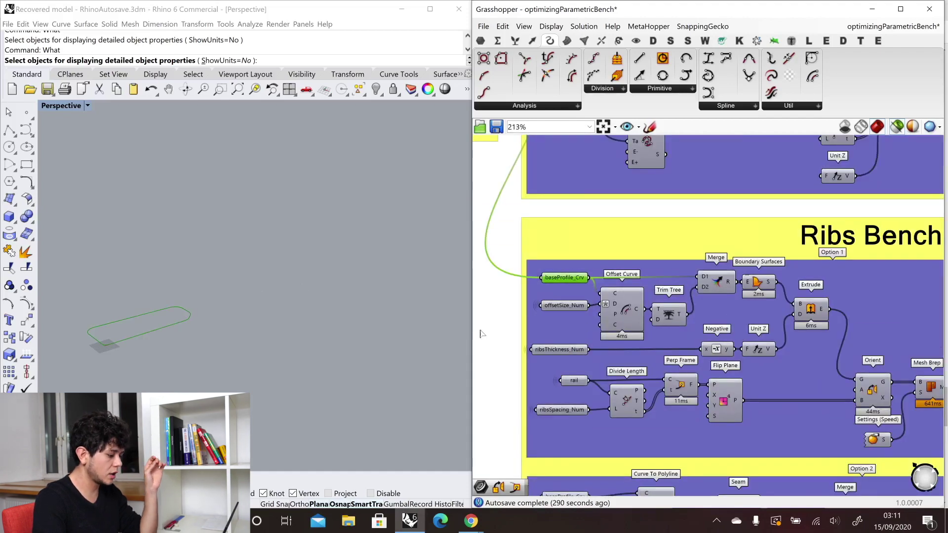
{"action": "left_click", "coordinate": [719, 289]}
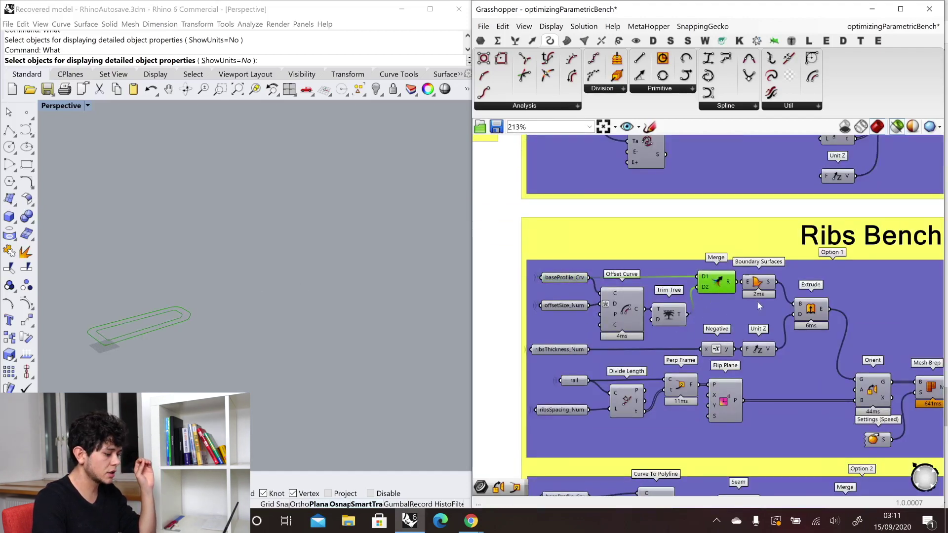
{"action": "left_click", "coordinate": [758, 286]}
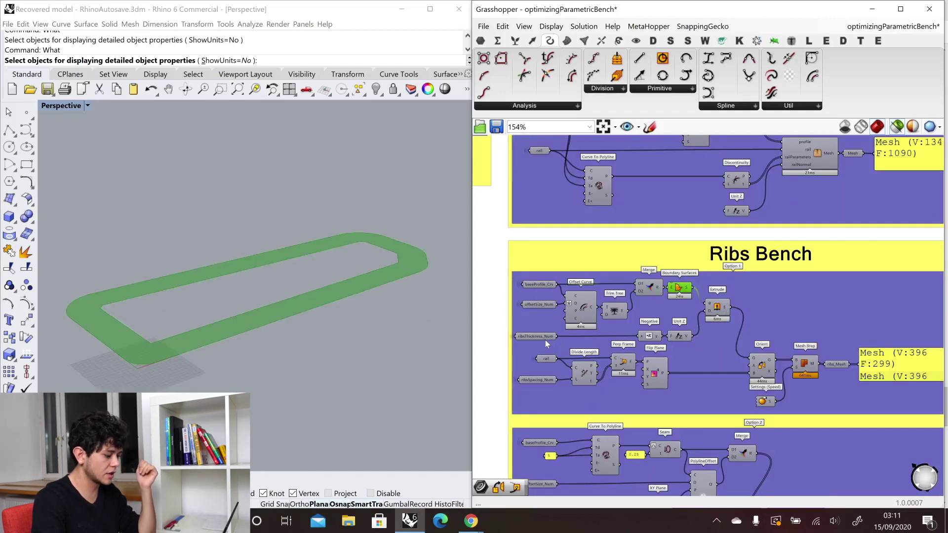
{"action": "left_click", "coordinate": [551, 338]}
{"action": "left_click", "coordinate": [717, 307]}
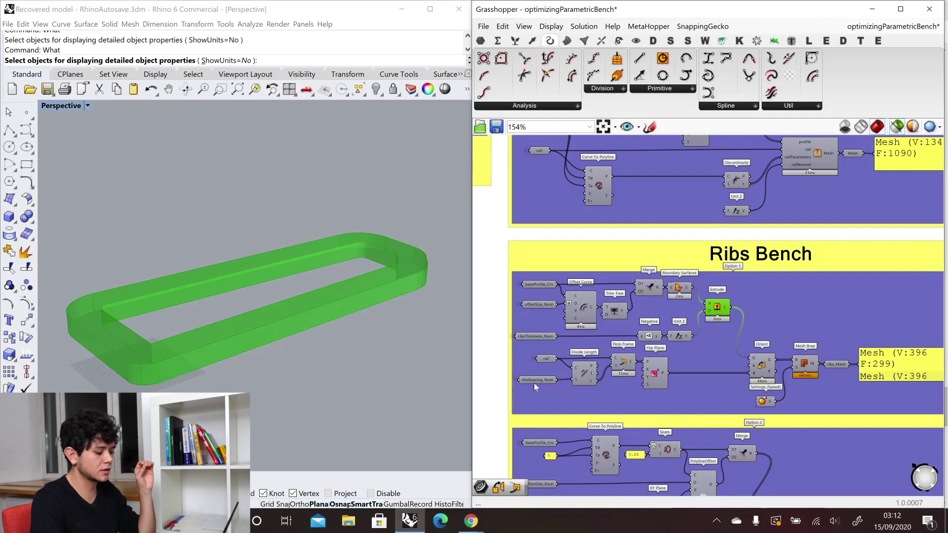
- Preview the oriented ribs and their Mesh Brep result in the Ribs Bench's Option 1 group
{"action": "scroll", "coordinate": [846, 404], "scroll_direction": "up", "scroll_amount": 2}
{"action": "left_click", "coordinate": [762, 365]}
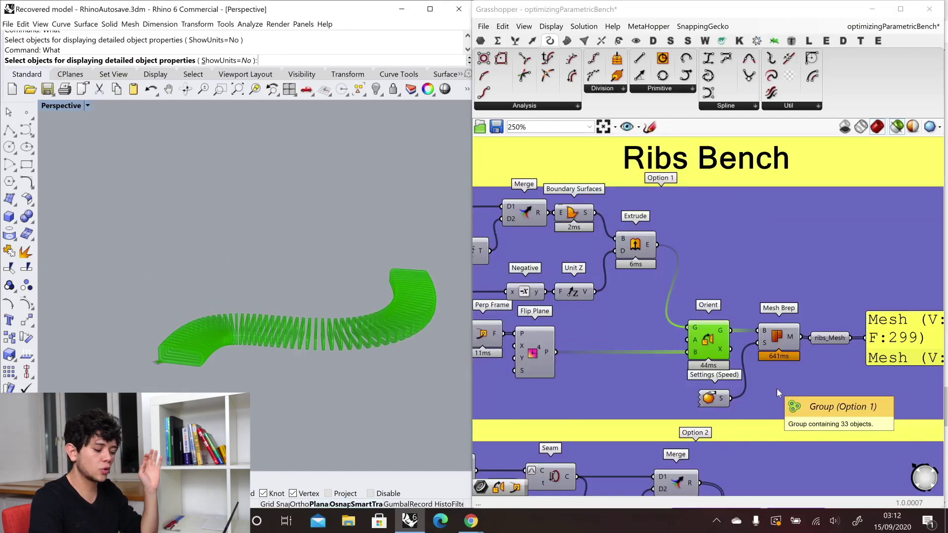
{"action": "left_click", "coordinate": [780, 339]}
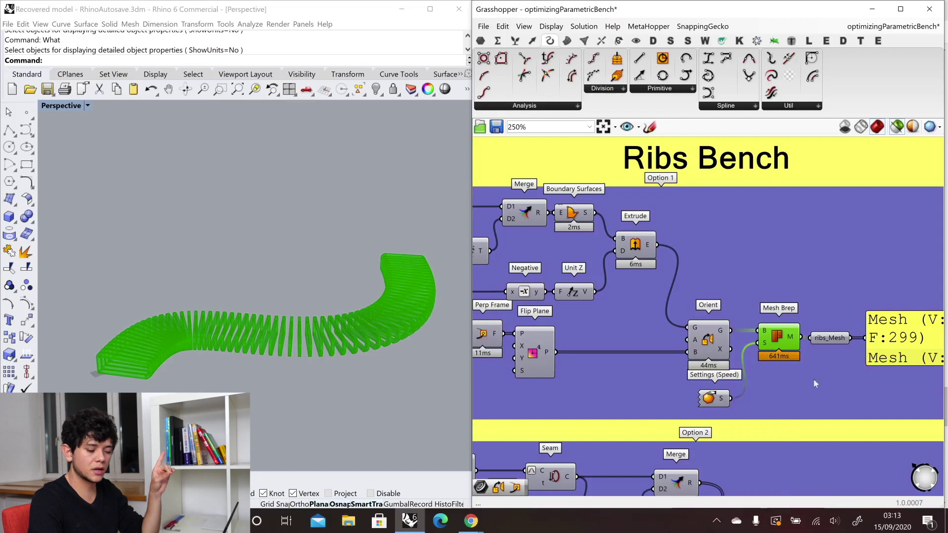
- Rewire Ribs Bench Option 1 so Extrude feeds Mesh Brep, placed beside it with Settings (Speed), and Mesh Brep feeds Orient's G input
{"action": "left_click", "coordinate": [649, 260]}
{"action": "left_click_drag", "start_coordinate": [656, 245], "coordinate": [760, 330]}
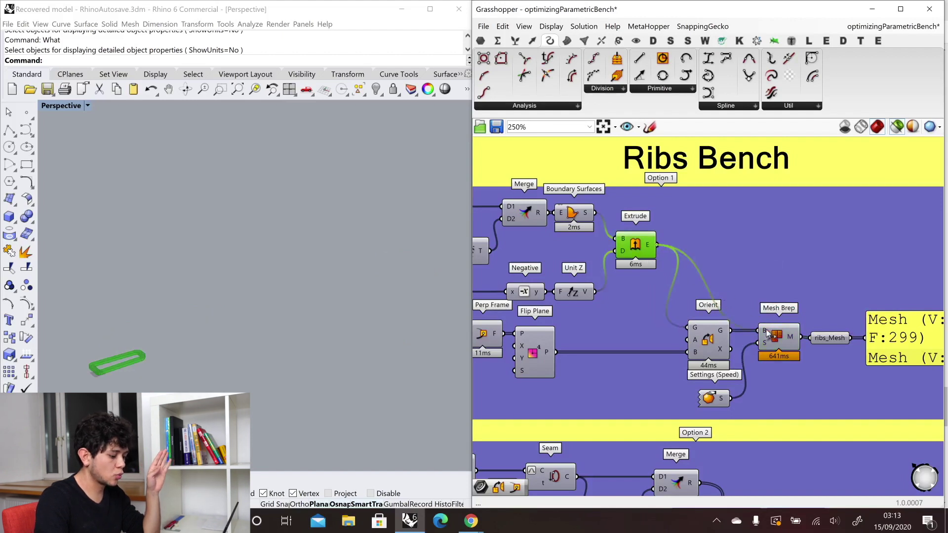
{"action": "left_click", "coordinate": [715, 400]}
{"action": "left_click_drag", "start_coordinate": [717, 403], "coordinate": [640, 294]}
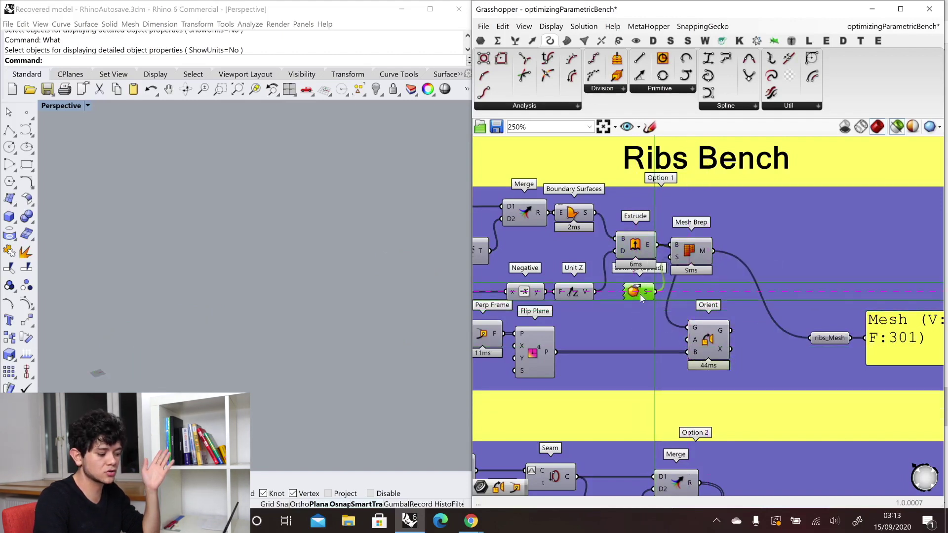
{"action": "left_click", "coordinate": [704, 257]}
{"action": "left_click_drag", "start_coordinate": [714, 250], "coordinate": [691, 327]}
{"action": "left_click", "coordinate": [703, 343]}
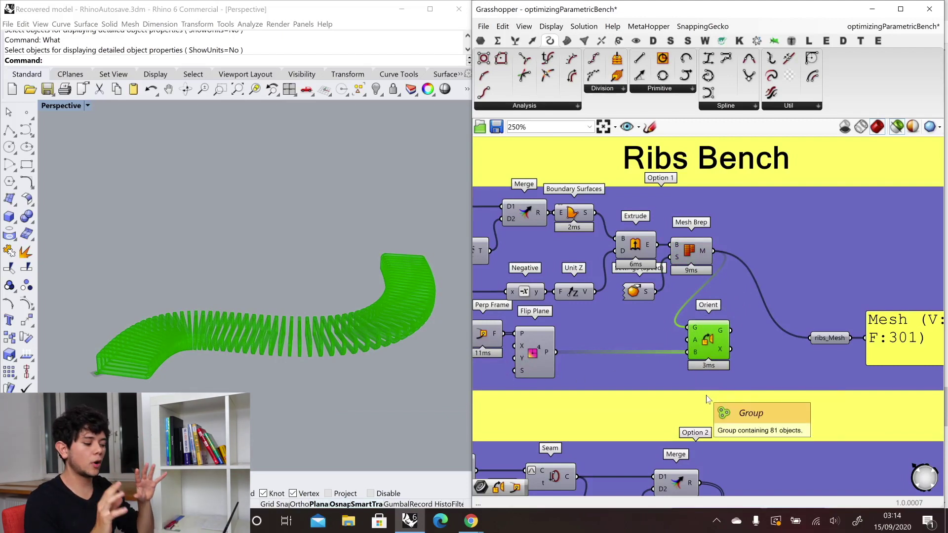
- Preview the single rib's Mesh Brep output and examine its mesh faces up close around the rounded corners
{"action": "left_click", "coordinate": [691, 251]}
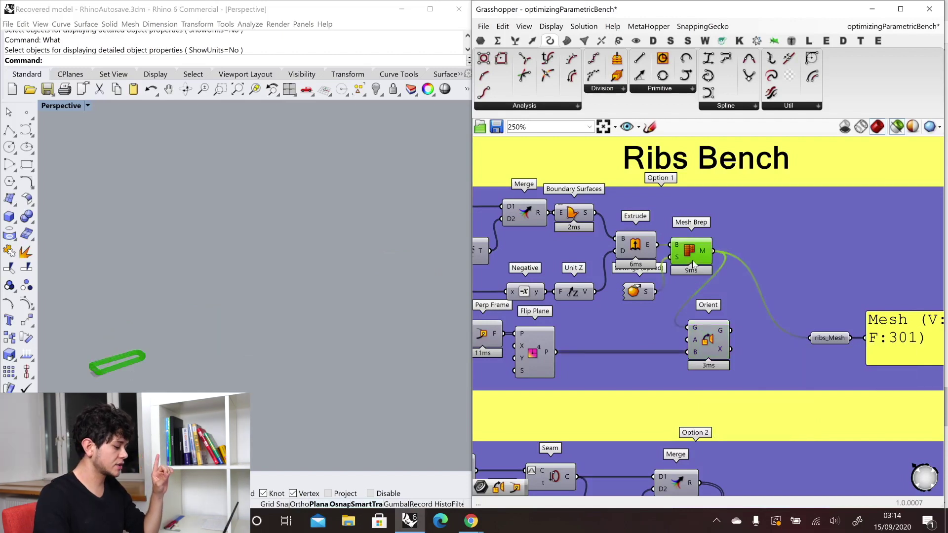
{"action": "left_click", "coordinate": [220, 89]}
{"action": "left_click_drag", "start_coordinate": [71, 340], "coordinate": [158, 383]}
{"action": "scroll", "coordinate": [309, 259], "scroll_direction": "down", "scroll_amount": 2}
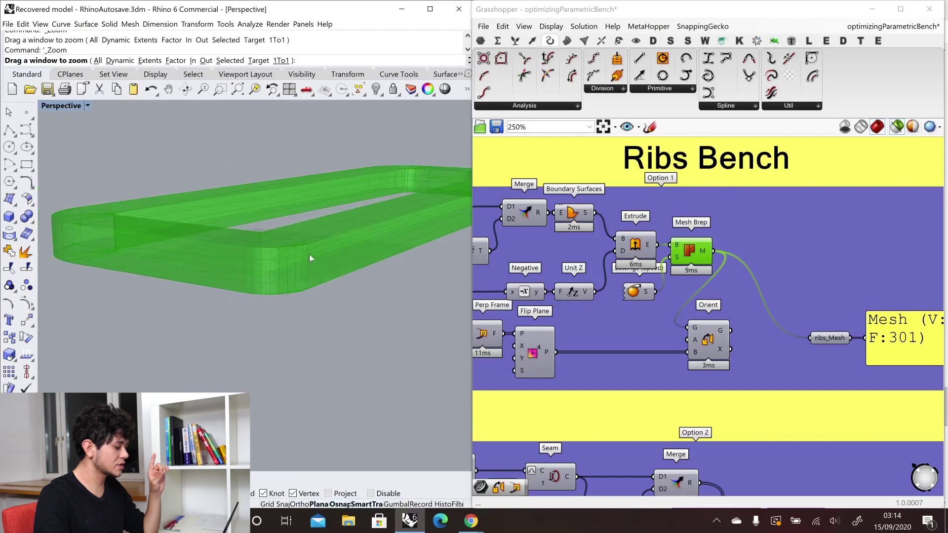
{"action": "scroll", "coordinate": [230, 245], "scroll_direction": "up", "scroll_amount": 3}
{"action": "scroll", "coordinate": [158, 266], "scroll_direction": "down", "scroll_amount": 5}
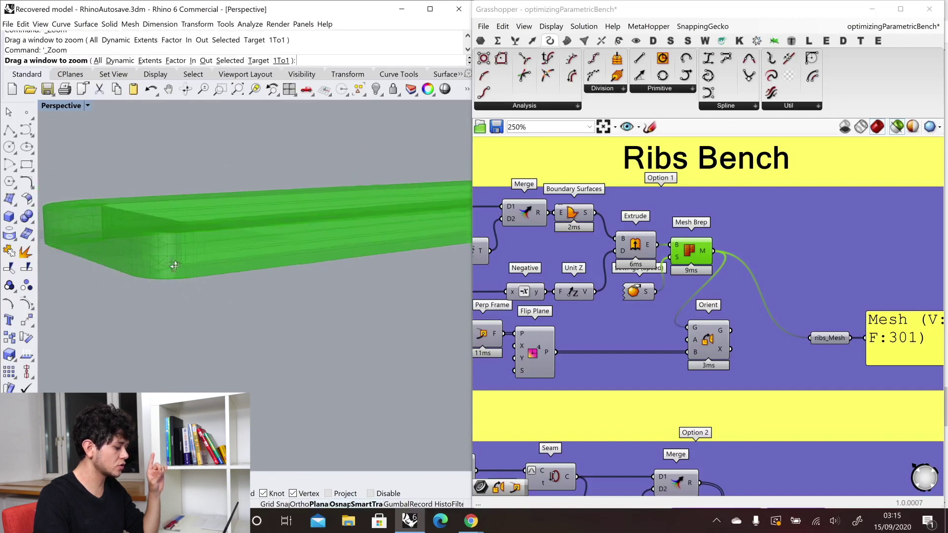
- Inspect the single rib's mesh density on its curved corners from a low, close angle
{"action": "key", "text": "Return"}
{"action": "scroll", "coordinate": [331, 272], "scroll_direction": "up", "scroll_amount": 3}
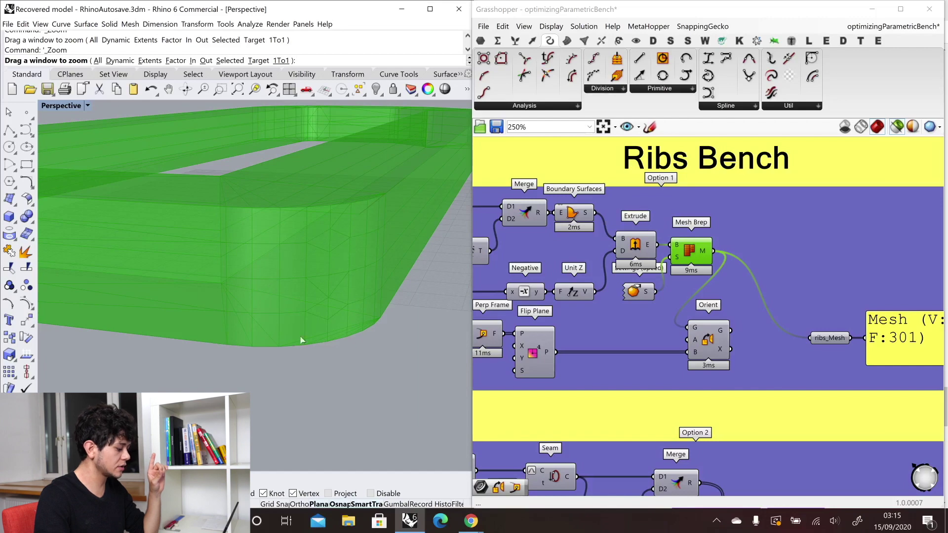
{"action": "scroll", "coordinate": [377, 331], "scroll_direction": "down", "scroll_amount": 3}
{"action": "right_click_drag", "start_coordinate": [377, 331], "coordinate": [295, 307]}
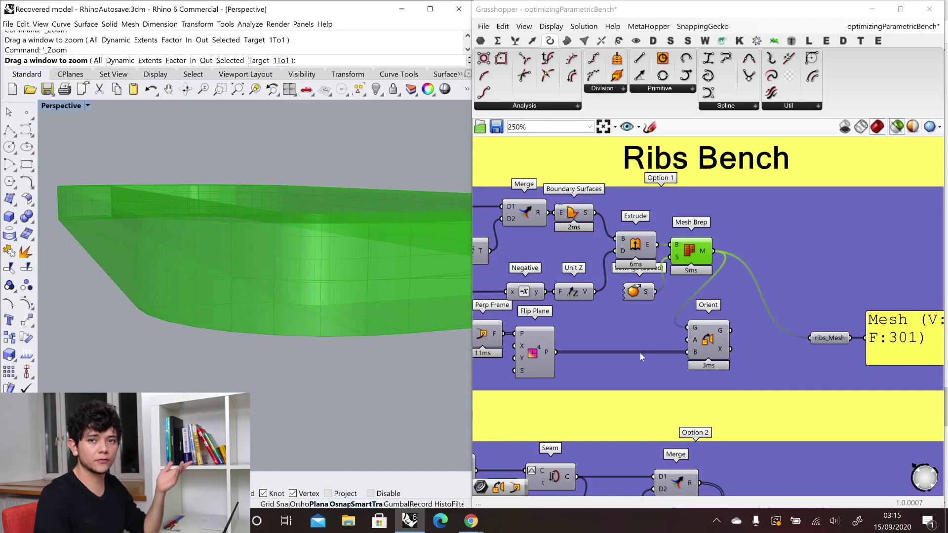
{"action": "scroll", "coordinate": [814, 332], "scroll_direction": "down", "scroll_amount": 1}
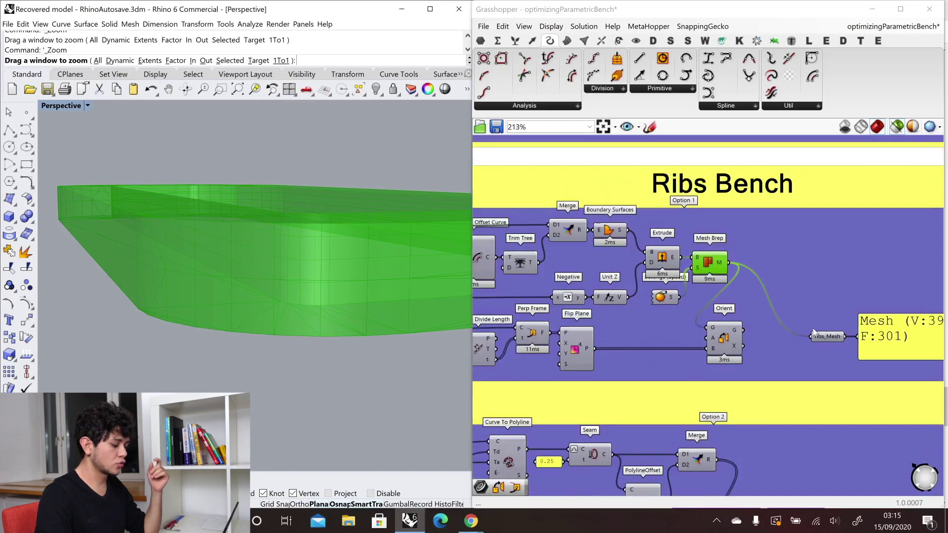
- Try adding a Settings (Custom) component as the mesh settings source for Ribs Bench Option 1's Mesh Brep
{"action": "double_click", "coordinate": [706, 158]}
{"action": "type", "text": "custom"}
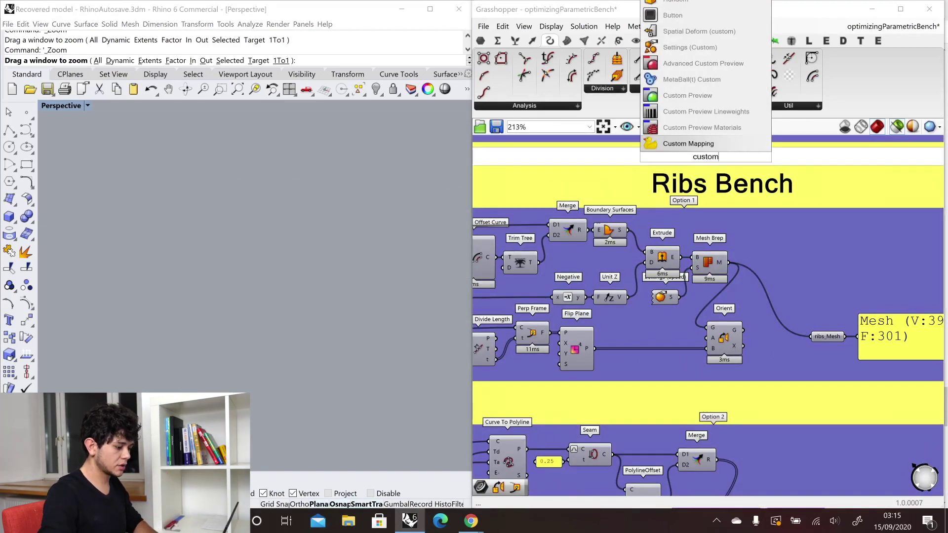
{"action": "key", "text": "Return"}
{"action": "left_click_drag", "start_coordinate": [658, 371], "coordinate": [665, 394]}
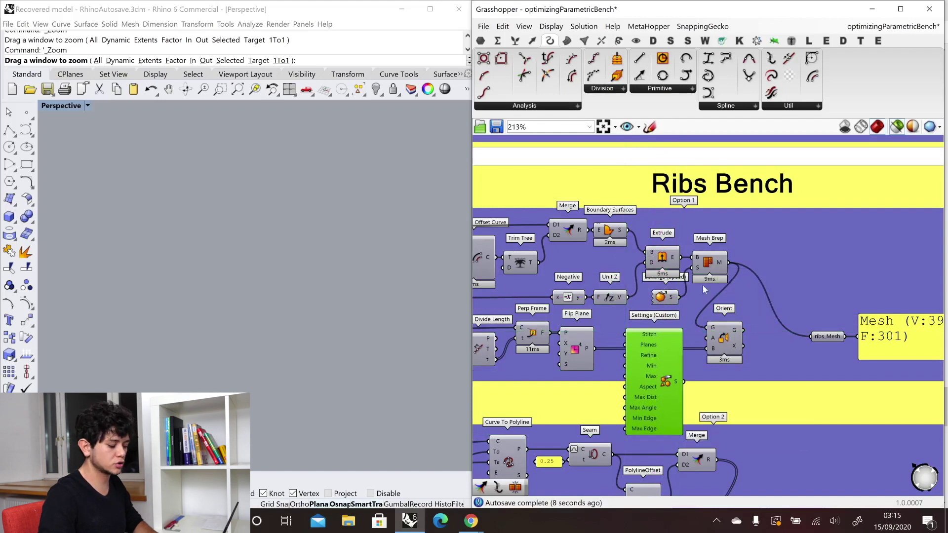
{"action": "left_click_drag", "start_coordinate": [683, 382], "coordinate": [705, 265]}
{"action": "key", "text": "ctrl+z"}
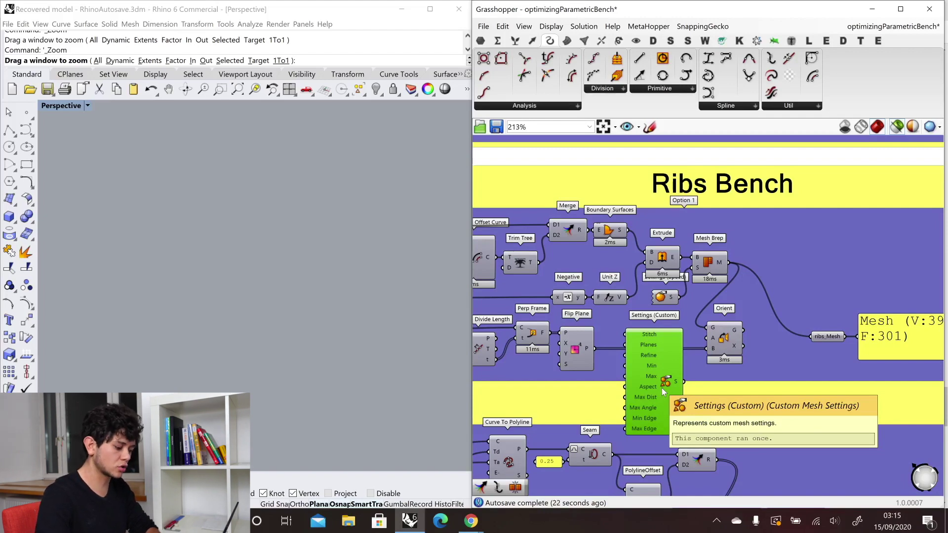
- Preview the PolylineOffset and Merge outputs that form the rib profile in Ribs Bench Option 2
{"action": "scroll", "coordinate": [661, 388], "scroll_direction": "down", "scroll_amount": 4}
{"action": "scroll", "coordinate": [614, 306], "scroll_direction": "up", "scroll_amount": 4}
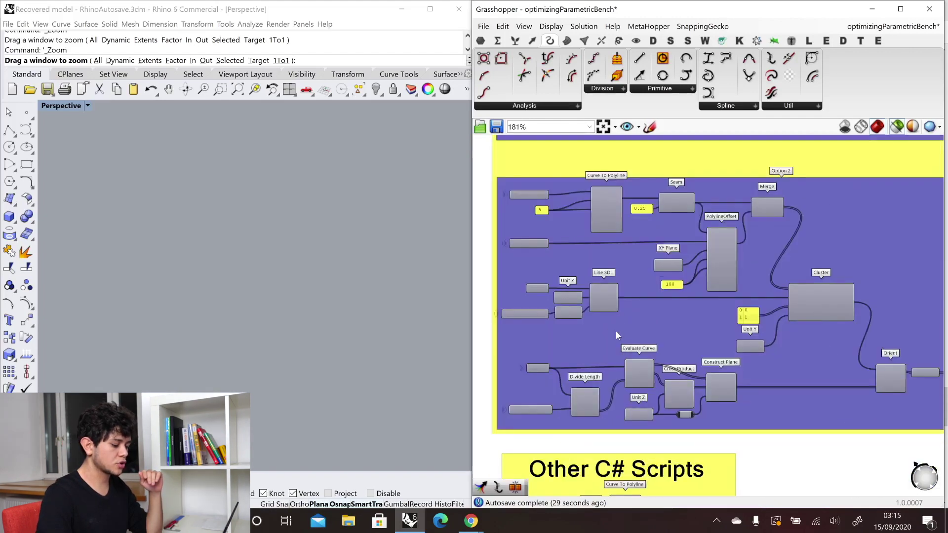
{"action": "left_click", "coordinate": [752, 262]}
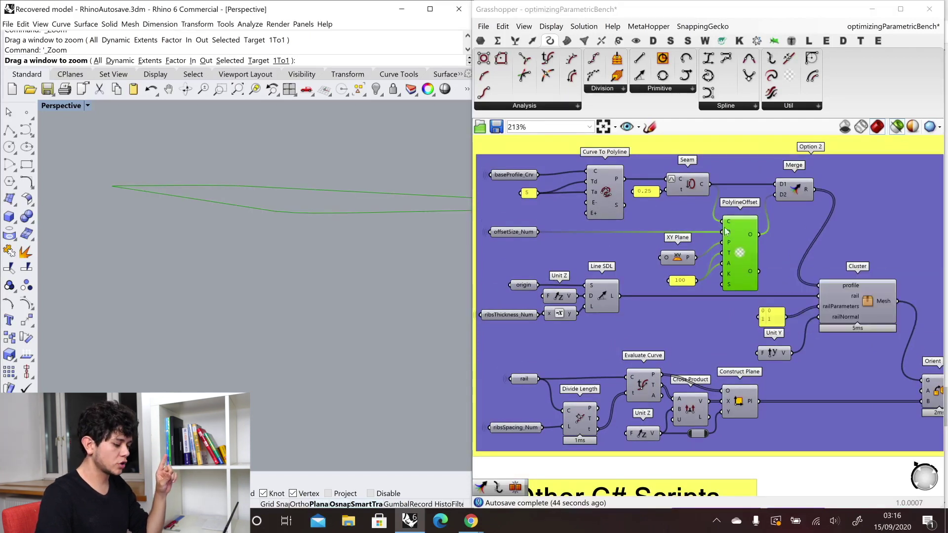
{"action": "left_click", "coordinate": [800, 193]}
{"action": "mouse_move", "coordinate": [241, 355]}
{"action": "right_mouse_down"}
{"action": "mouse_move", "coordinate": [267, 338]}
{"action": "mouse_move", "coordinate": [197, 353]}
{"action": "mouse_move", "coordinate": [277, 339]}
{"action": "mouse_move", "coordinate": [257, 346]}
{"action": "right_mouse_up"}
- Preview the rail curve and the Line SDL that drives the rib thickness in Option 2
{"action": "left_click", "coordinate": [523, 377]}
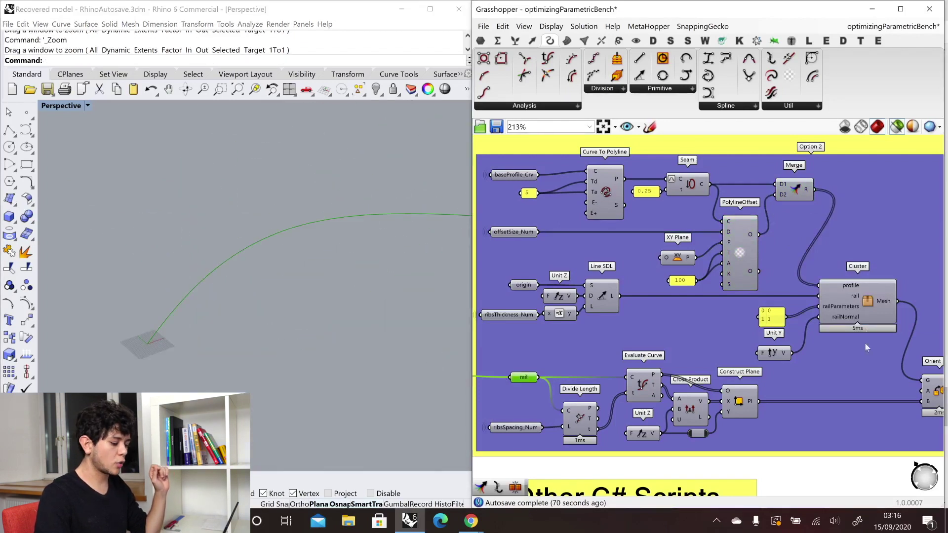
{"action": "right_click_drag", "start_coordinate": [43, 325], "coordinate": [65, 334]}
{"action": "left_click", "coordinate": [603, 296]}
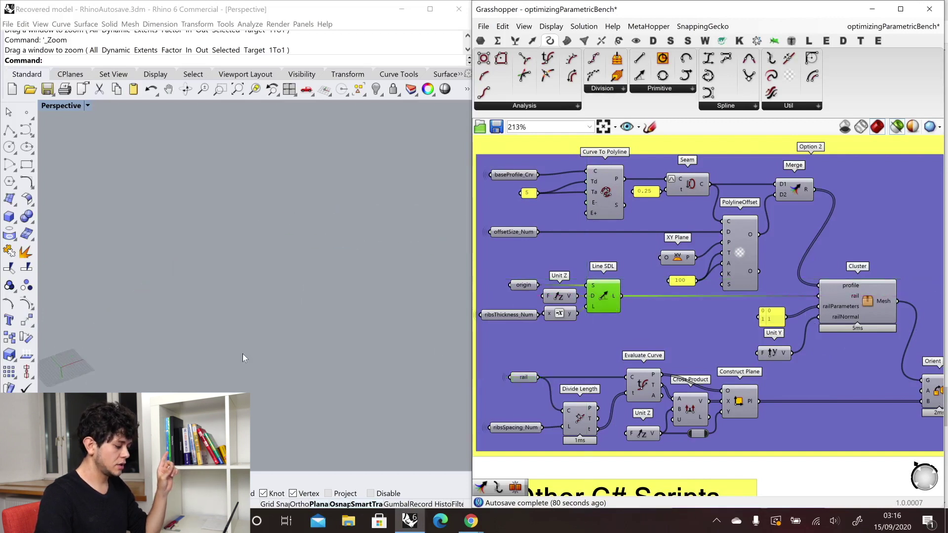
{"action": "right_click_drag", "start_coordinate": [242, 354], "coordinate": [119, 377]}
{"action": "scroll", "coordinate": [67, 372], "scroll_direction": "up", "scroll_amount": 3}
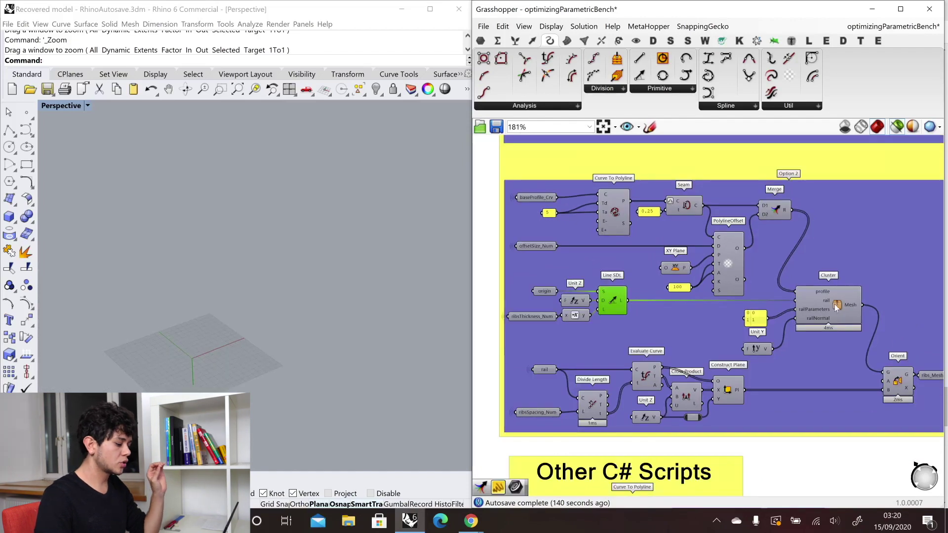
- Preview Option 2's Cluster mesh for a single rib and the full set of ribs placed by Orient
{"action": "left_click", "coordinate": [828, 305]}
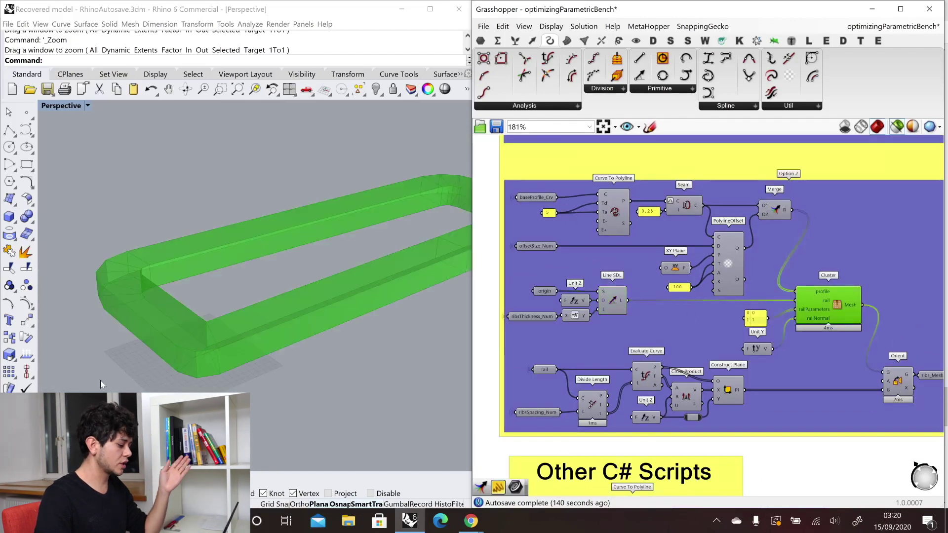
{"action": "right_click_drag", "start_coordinate": [101, 381], "coordinate": [173, 362]}
{"action": "right_click", "coordinate": [173, 363]}
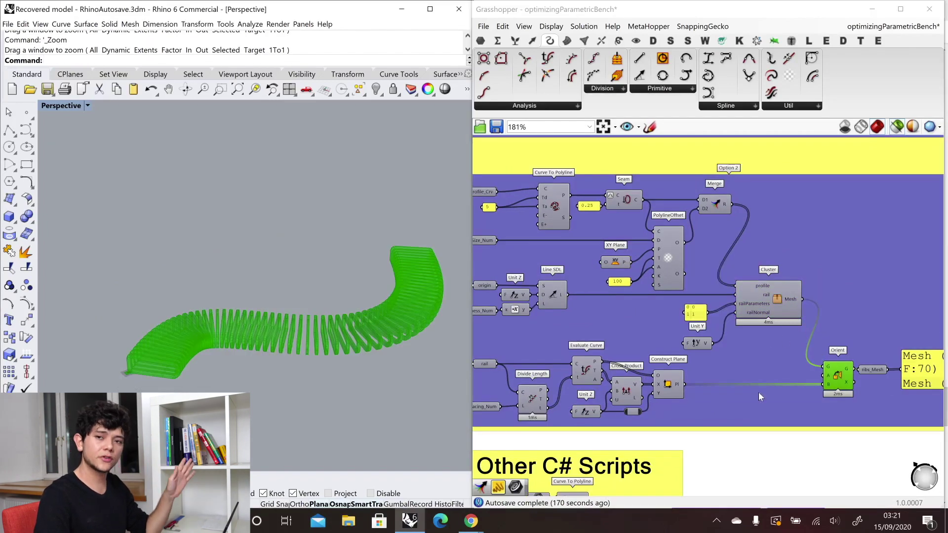
{"action": "left_click", "coordinate": [484, 363]}
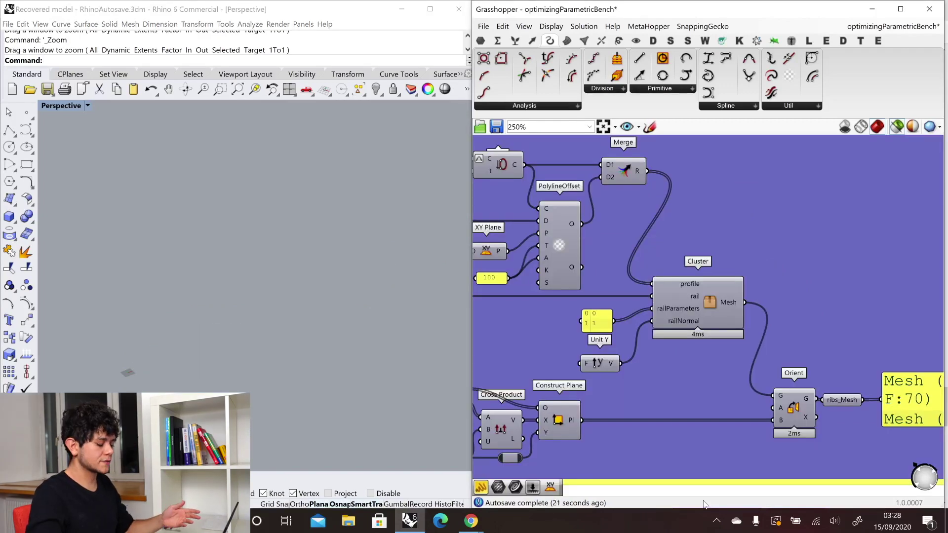
- Place a copy of Option 1's single-rib mesh panel in Option 2 and feed it from the Cluster's Mesh output
{"action": "scroll", "coordinate": [686, 454], "scroll_direction": "down", "scroll_amount": 3}
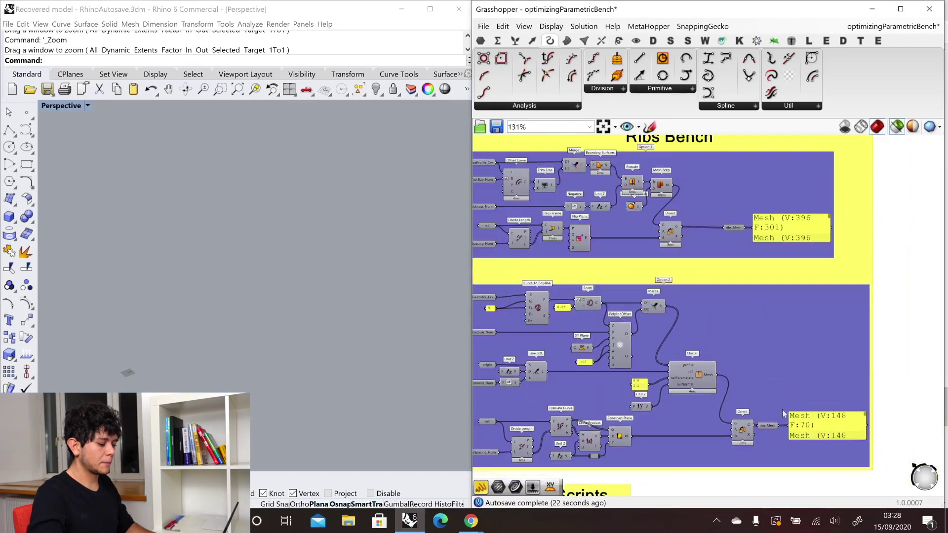
{"action": "key", "text": "ctrl+v"}
{"action": "left_click_drag", "start_coordinate": [678, 186], "coordinate": [801, 401]}
{"action": "scroll", "coordinate": [759, 404], "scroll_direction": "up", "scroll_amount": 2}
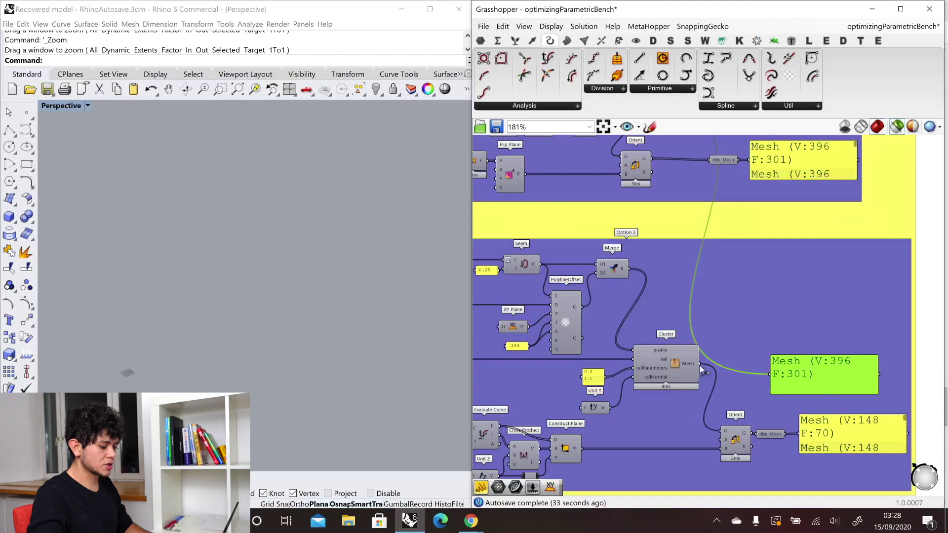
{"action": "left_click_drag", "start_coordinate": [699, 364], "coordinate": [771, 374]}
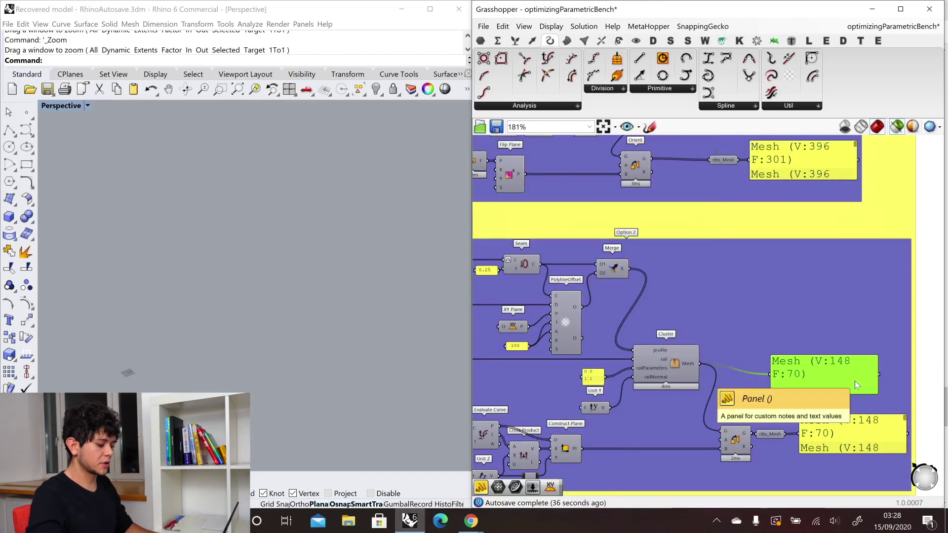
- Compare Option 1's Extrude, Mesh Brep and Orient with Option 2's Cluster and Orient by preview, mesh counts and computation time
{"action": "scroll", "coordinate": [840, 378], "scroll_direction": "down", "scroll_amount": 1}
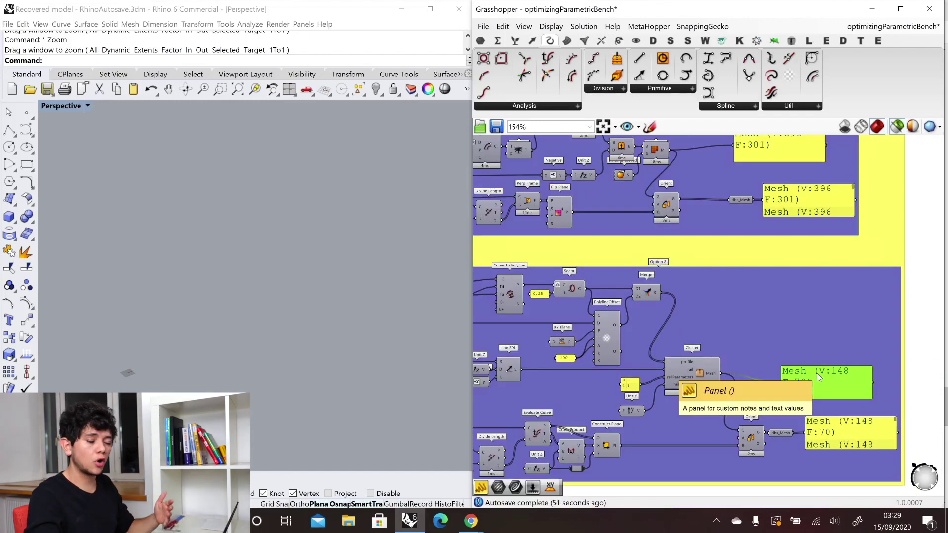
{"action": "scroll", "coordinate": [813, 375], "scroll_direction": "down", "scroll_amount": 2}
{"action": "scroll", "coordinate": [662, 208], "scroll_direction": "up", "scroll_amount": 3}
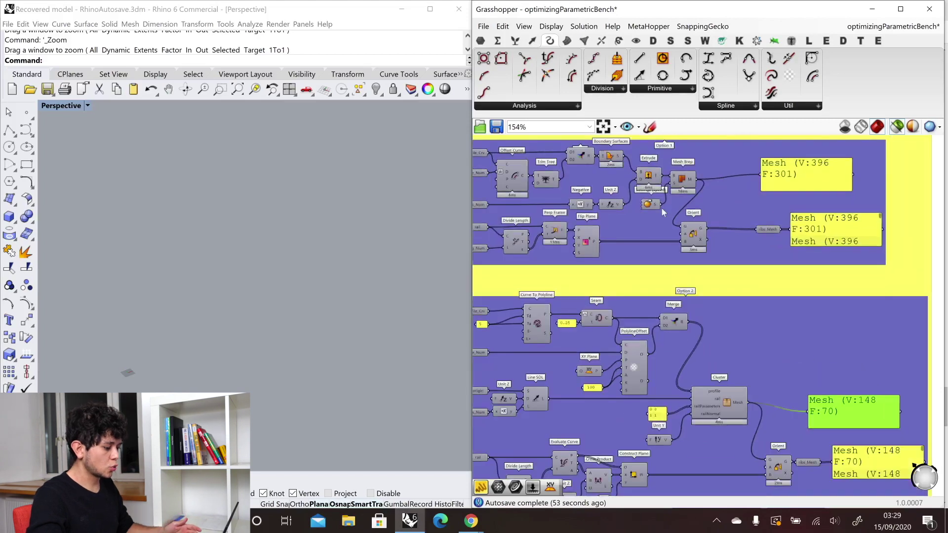
{"action": "left_click", "coordinate": [653, 176]}
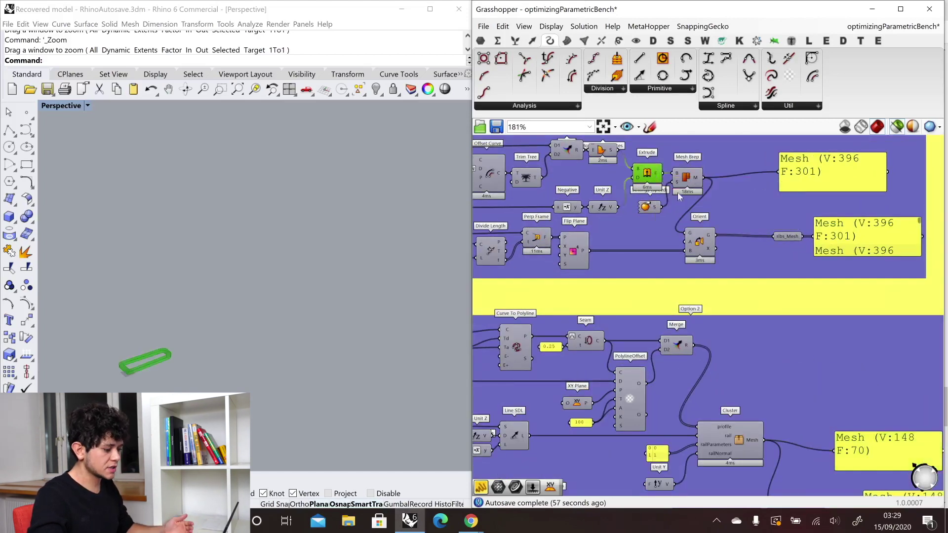
{"action": "left_click", "coordinate": [692, 183]}
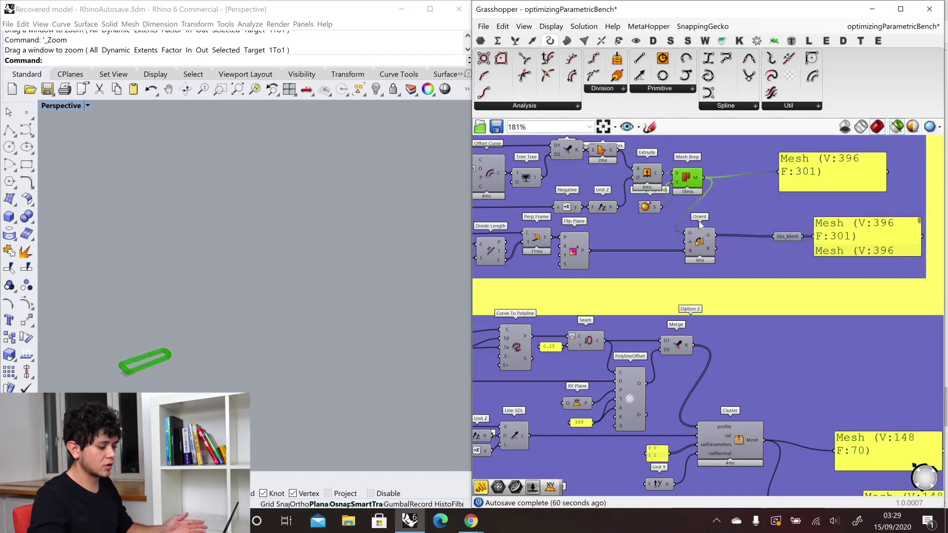
{"action": "left_click", "coordinate": [701, 246]}
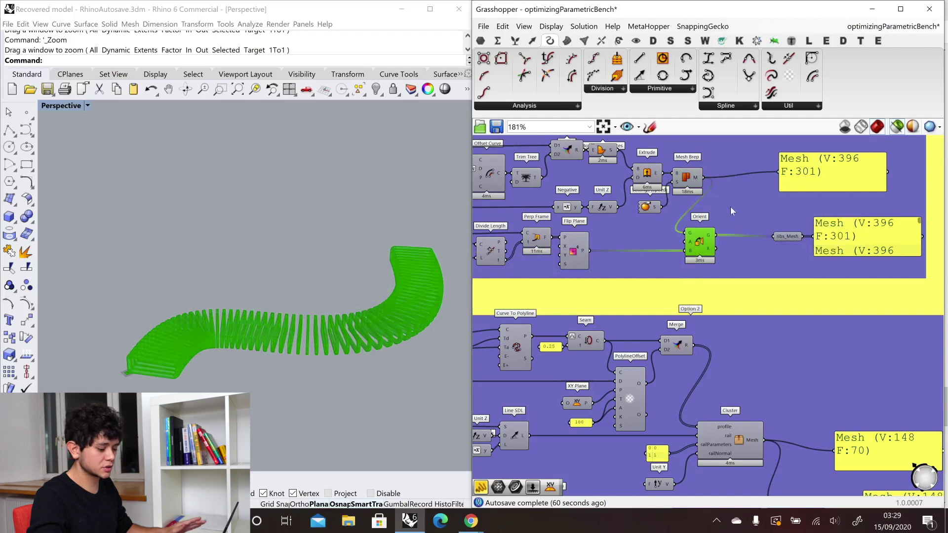
{"action": "scroll", "coordinate": [720, 369], "scroll_direction": "up", "scroll_amount": 2}
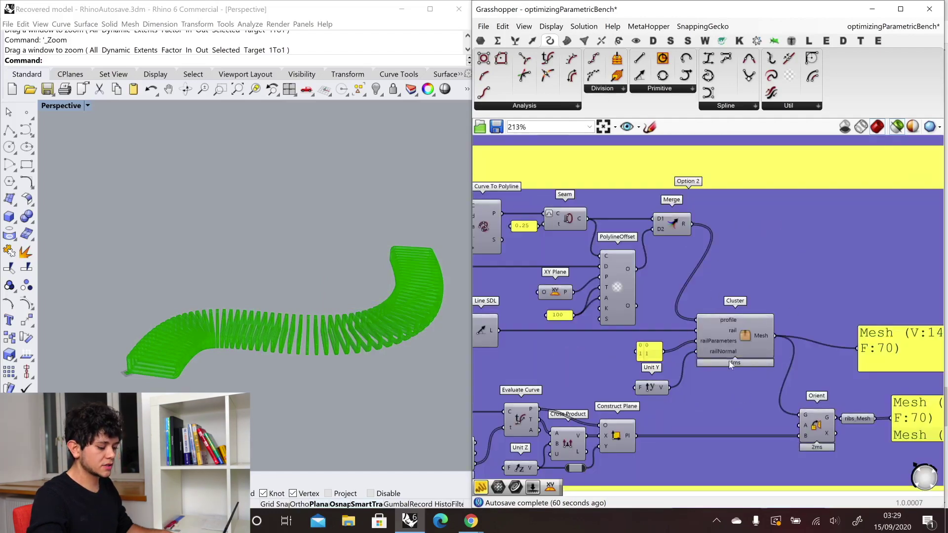
{"action": "left_click", "coordinate": [820, 431]}
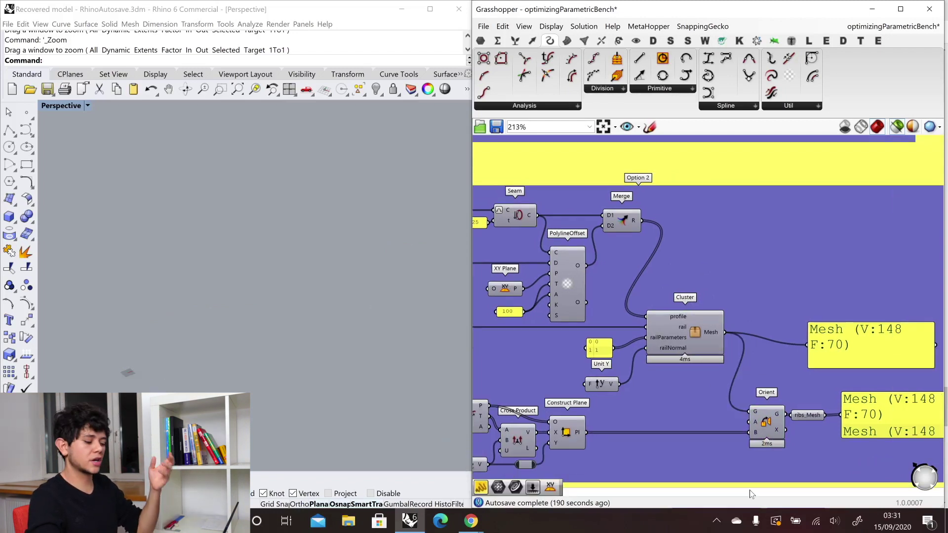
- Preview Curve To Polyline and PolylineToRotationalMesh in the Other C# Scripts group and set NumSegments to 22
{"action": "scroll", "coordinate": [749, 479], "scroll_direction": "down", "scroll_amount": 8}
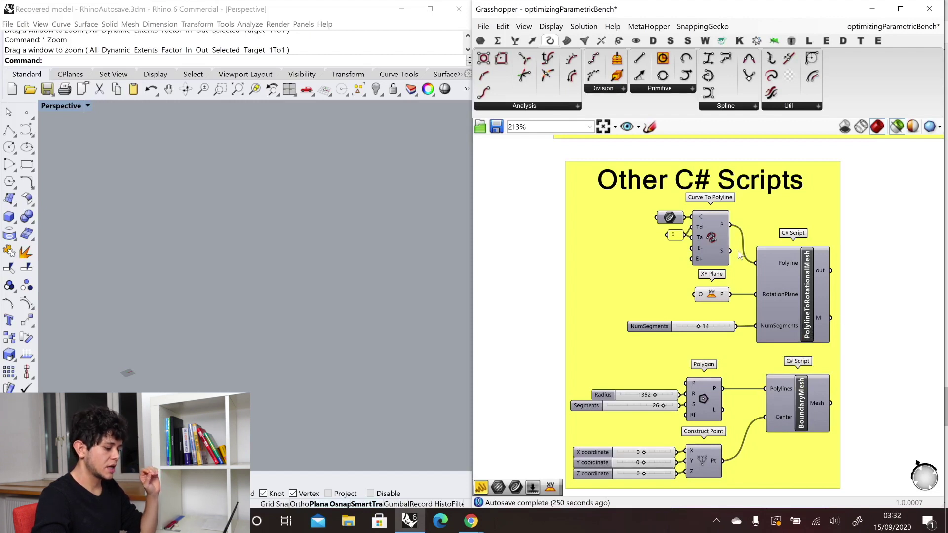
{"action": "left_click", "coordinate": [714, 248]}
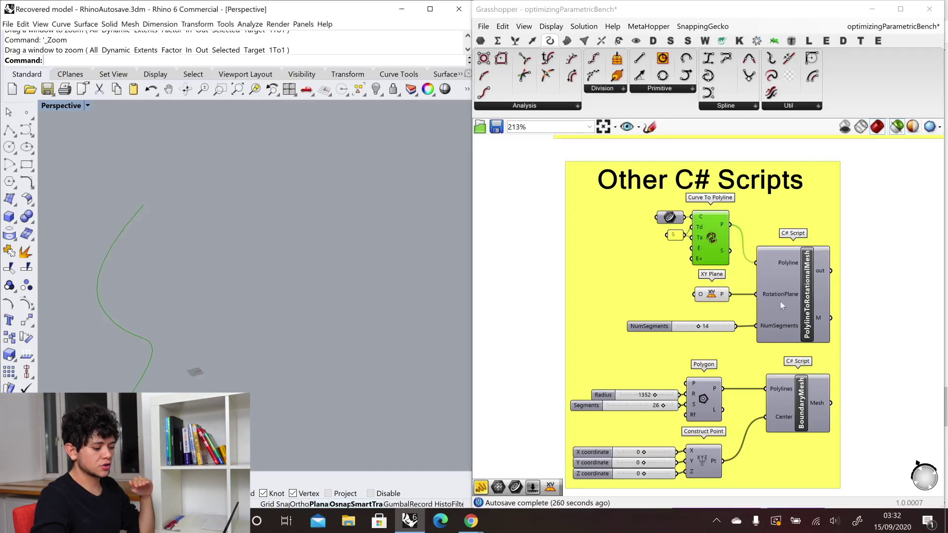
{"action": "mouse_move", "coordinate": [777, 333]}
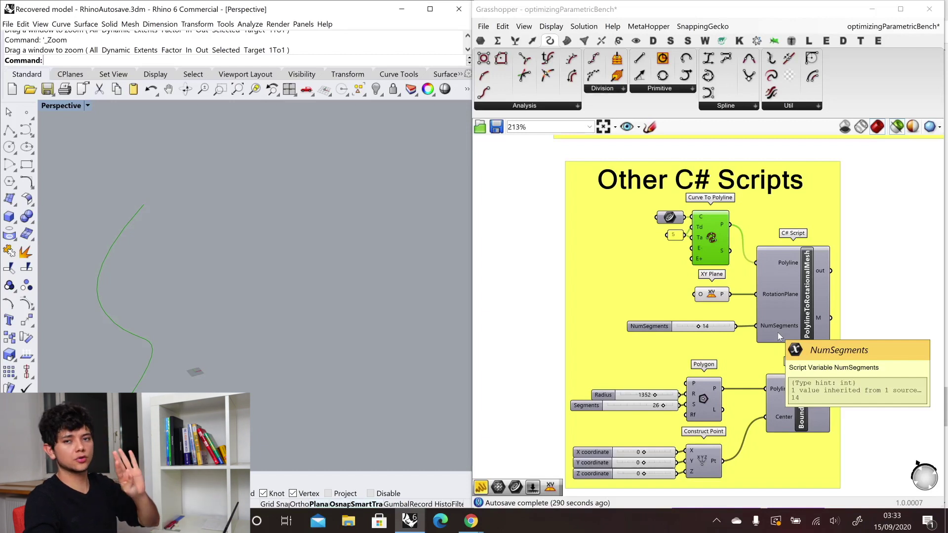
{"action": "left_click", "coordinate": [777, 333]}
{"action": "right_click_drag", "start_coordinate": [350, 356], "coordinate": [251, 384]}
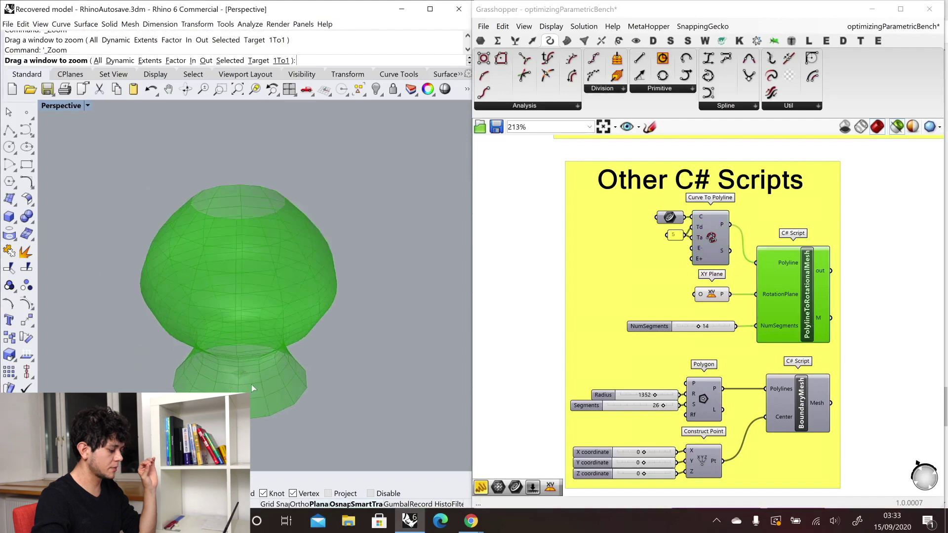
{"action": "left_click_drag", "start_coordinate": [698, 326], "coordinate": [714, 325]}
- Preview the Polygon, its Construct Point center and the resulting BoundaryMesh script output
{"action": "scroll", "coordinate": [691, 244], "scroll_direction": "down", "scroll_amount": 3}
{"action": "scroll", "coordinate": [822, 377], "scroll_direction": "up", "scroll_amount": 5}
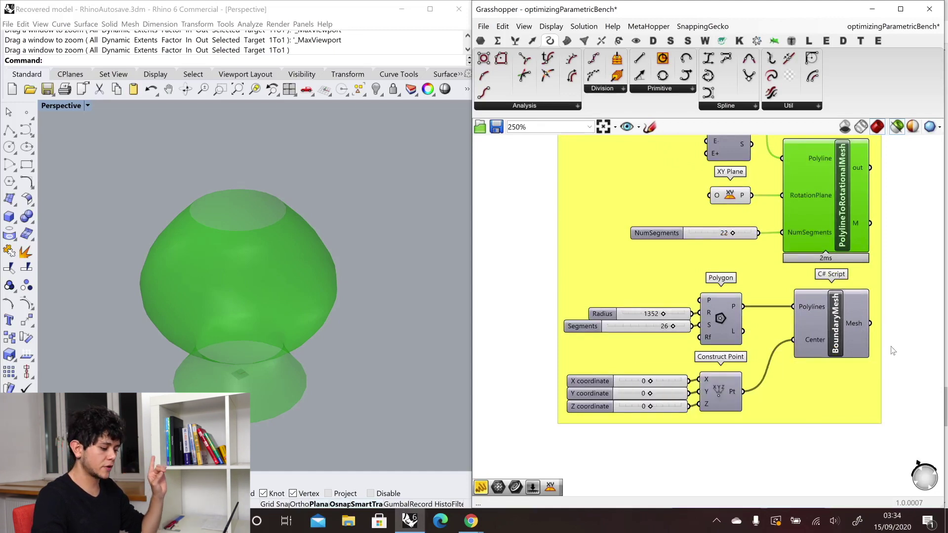
{"action": "left_click", "coordinate": [721, 319]}
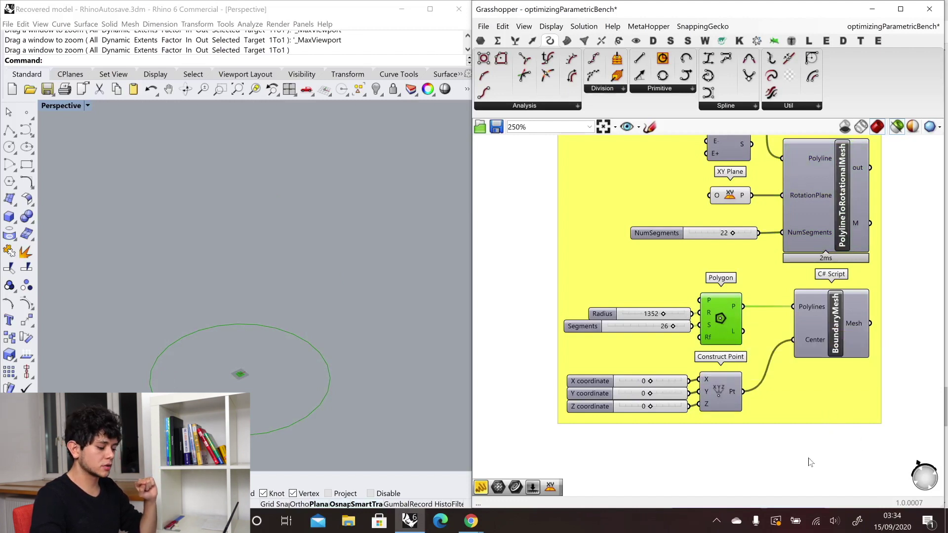
{"action": "left_click", "coordinate": [724, 392]}
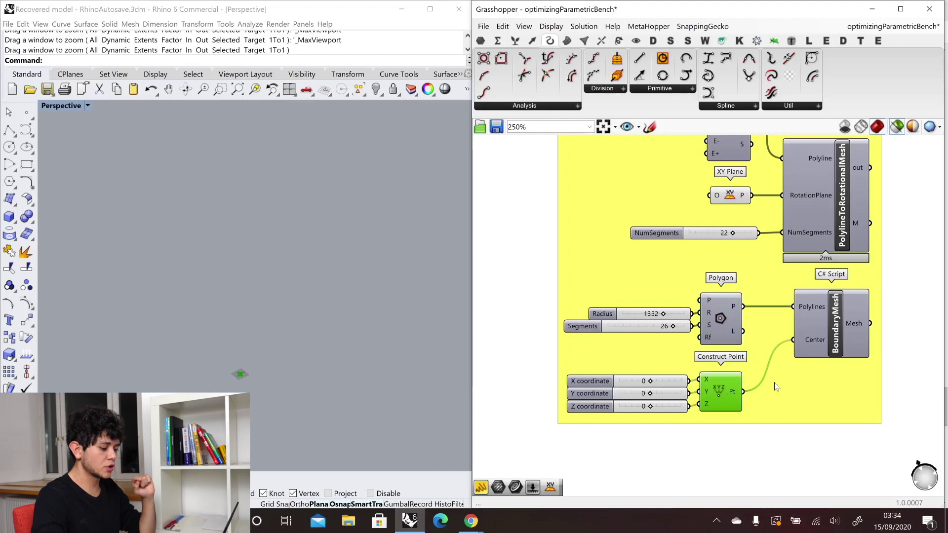
{"action": "left_click", "coordinate": [844, 328]}
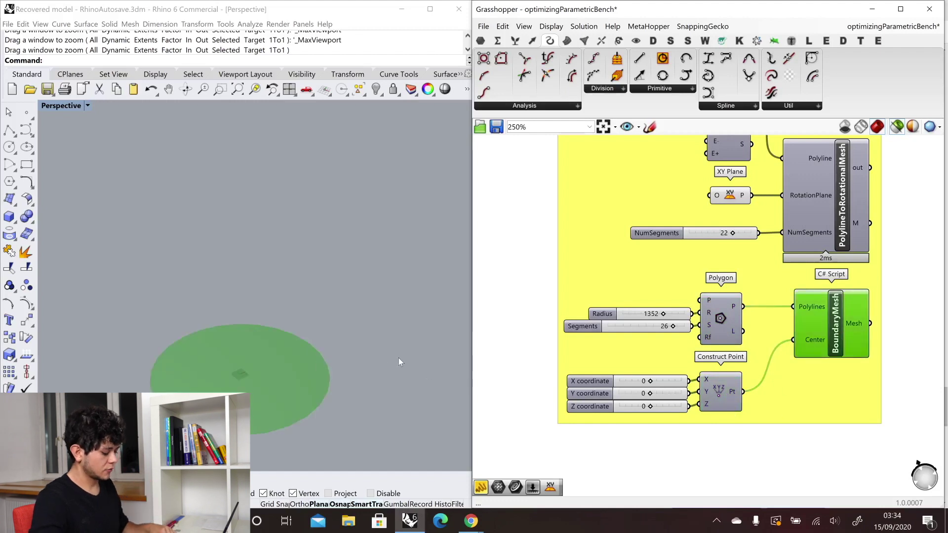
- Examine the BoundaryMesh faces radiating from the center point and try shifting the center's X coordinate
{"action": "scroll", "coordinate": [386, 356], "scroll_direction": "down", "scroll_amount": 2}
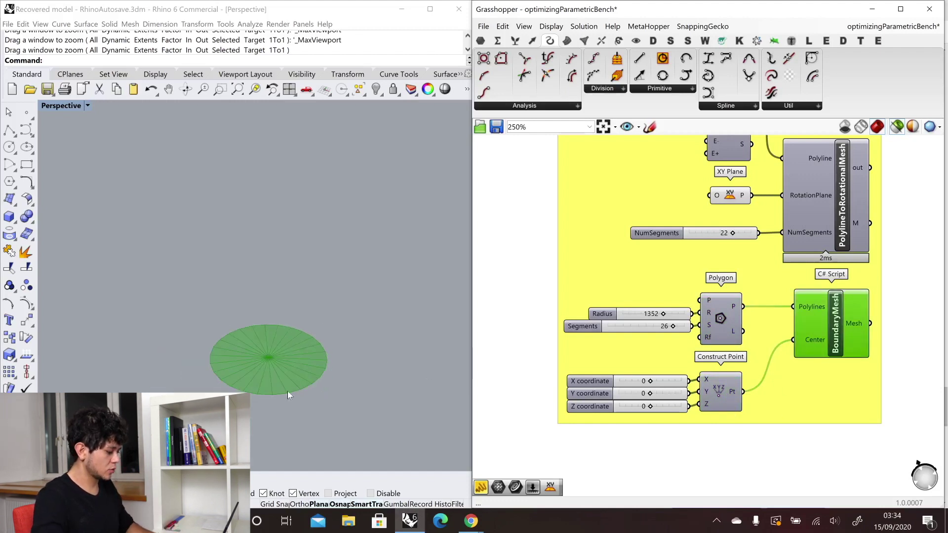
{"action": "scroll", "coordinate": [284, 385], "scroll_direction": "up", "scroll_amount": 3}
{"action": "scroll", "coordinate": [278, 376], "scroll_direction": "up", "scroll_amount": 2}
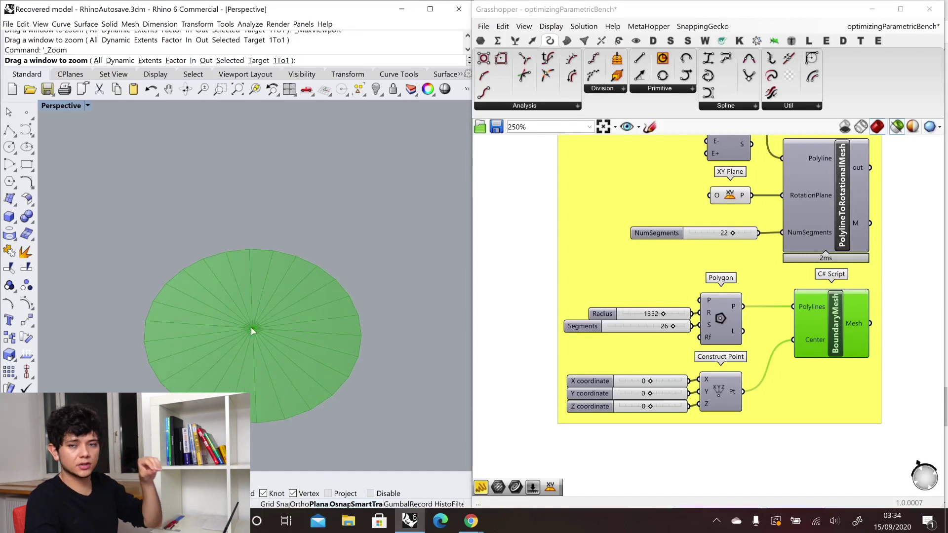
{"action": "mouse_move", "coordinate": [650, 382]}
{"action": "left_mouse_down"}
{"action": "mouse_move", "coordinate": [684, 381]}
{"action": "mouse_move", "coordinate": [639, 381]}
{"action": "mouse_move", "coordinate": [659, 381]}
{"action": "left_mouse_up"}
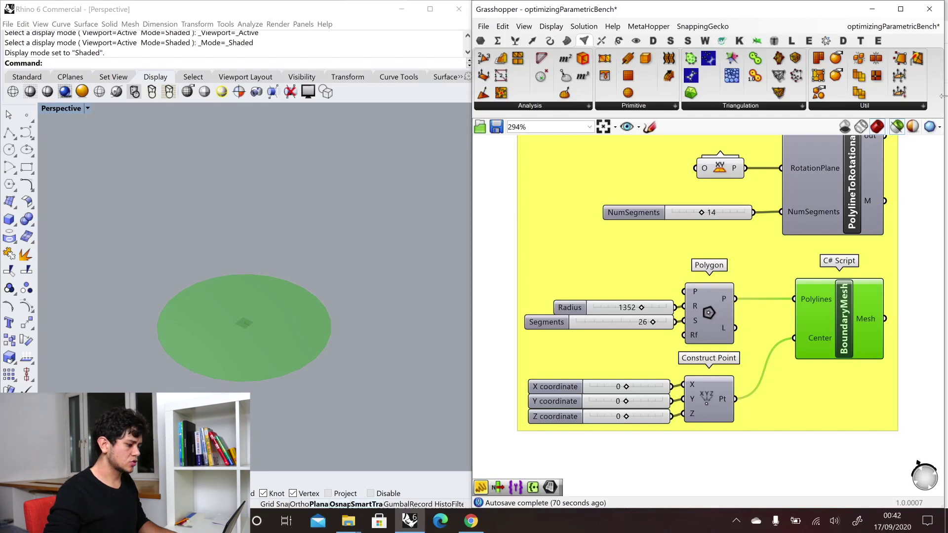
- Browse the available mesh components, including the Mesh Box and Mesh Loft primitives and plugin tools like Polyline To Mesh
{"action": "left_click", "coordinate": [624, 106]}
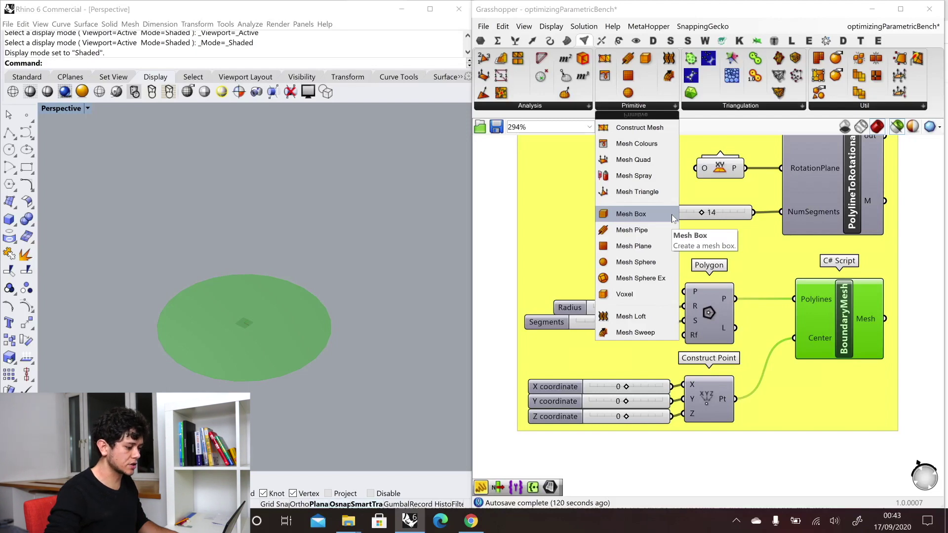
{"action": "left_click", "coordinate": [724, 43]}
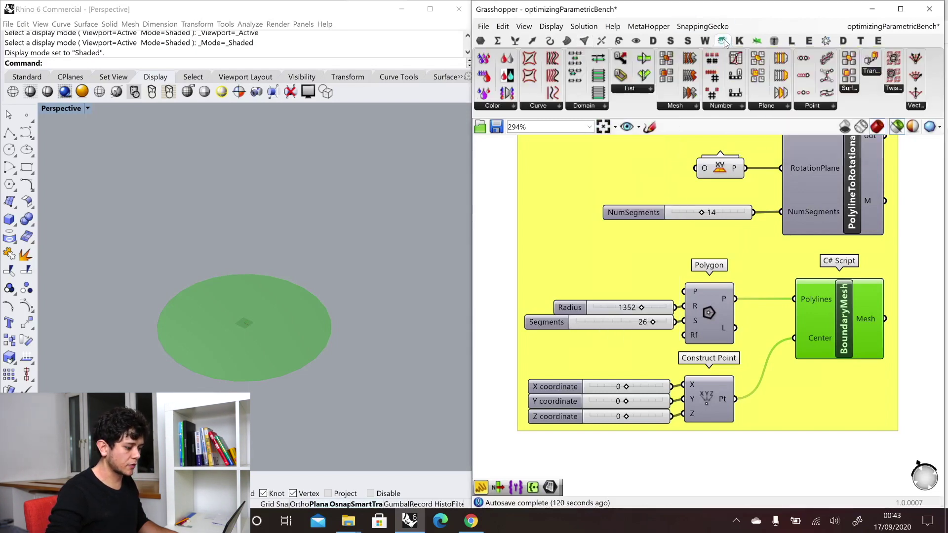
{"action": "left_click", "coordinate": [687, 105]}
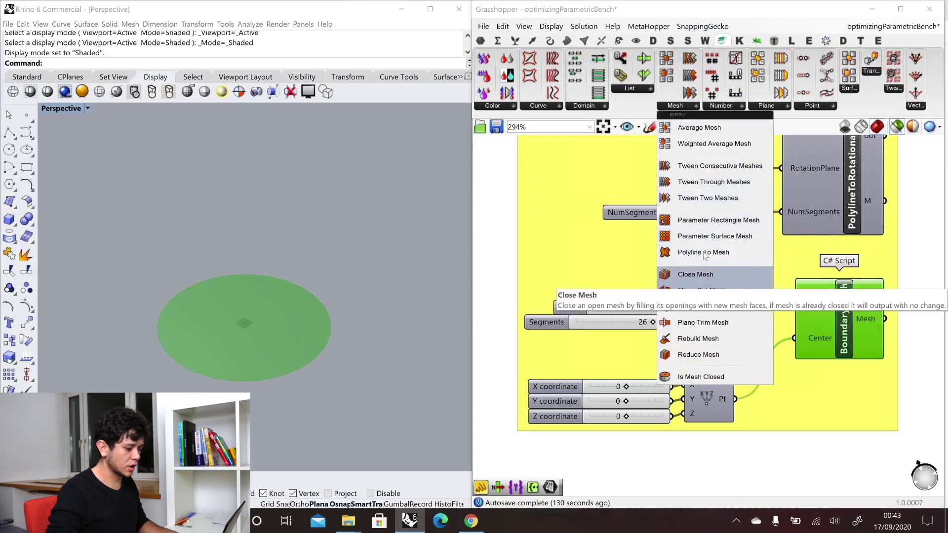
{"action": "left_click", "coordinate": [705, 41]}
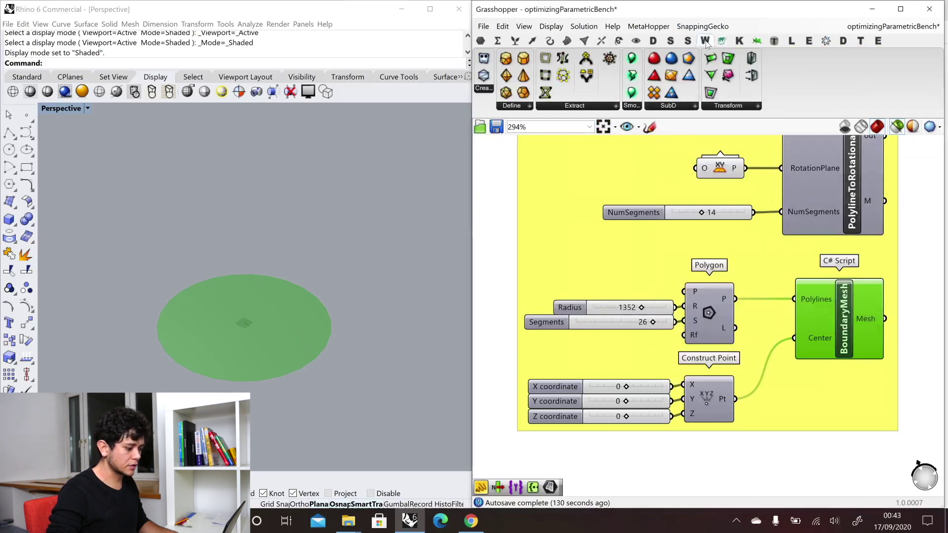